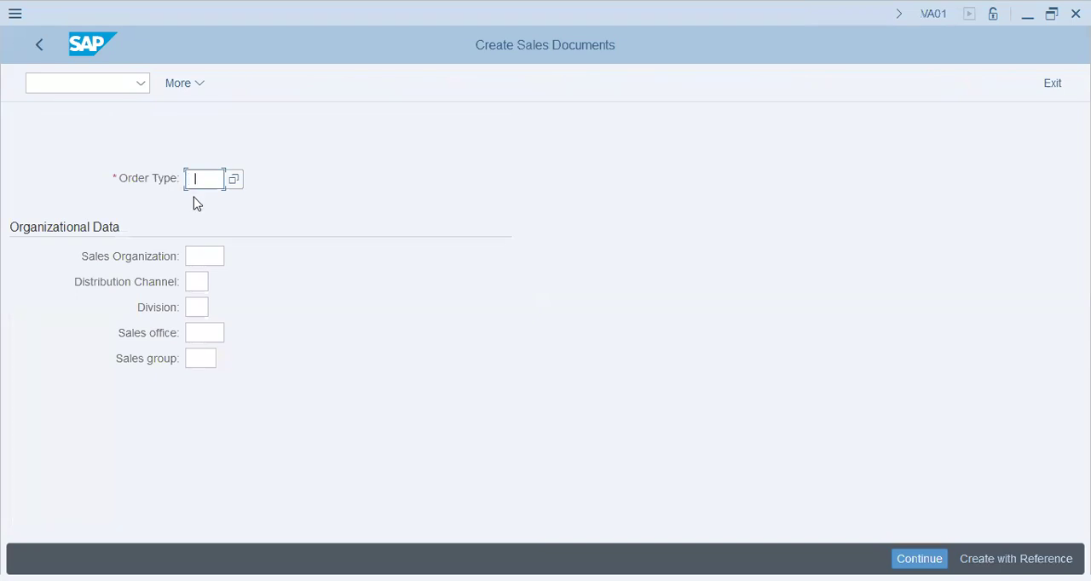
# Set the order type to AEBO and the sales organization to DT72 for the new sales document
pyautogui.click(214, 204)
pyautogui.click(214, 255)
pyautogui.click(232, 257)
pyautogui.click(188, 257)
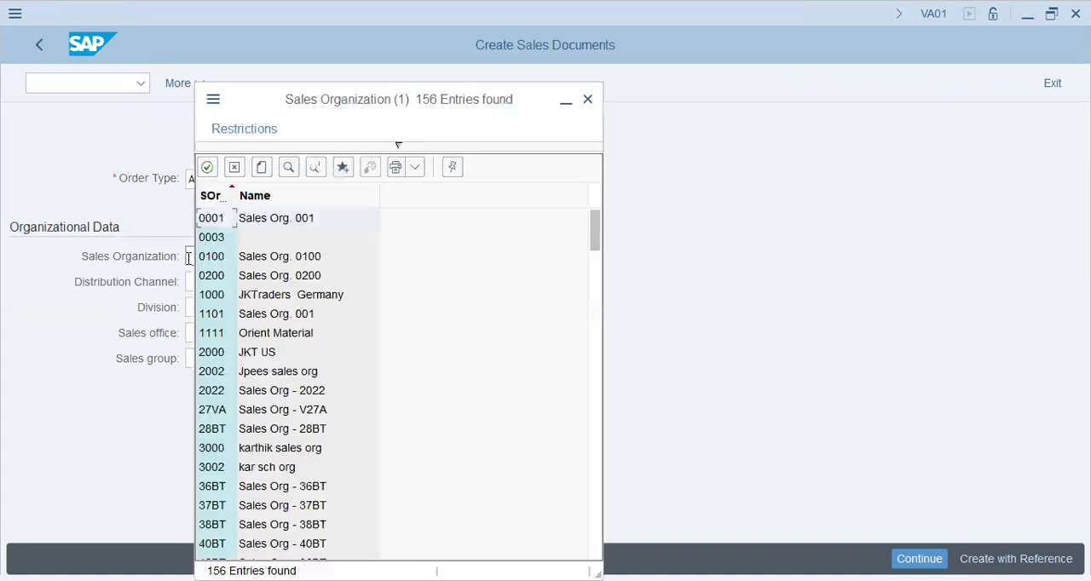
pyautogui.press('Escape')
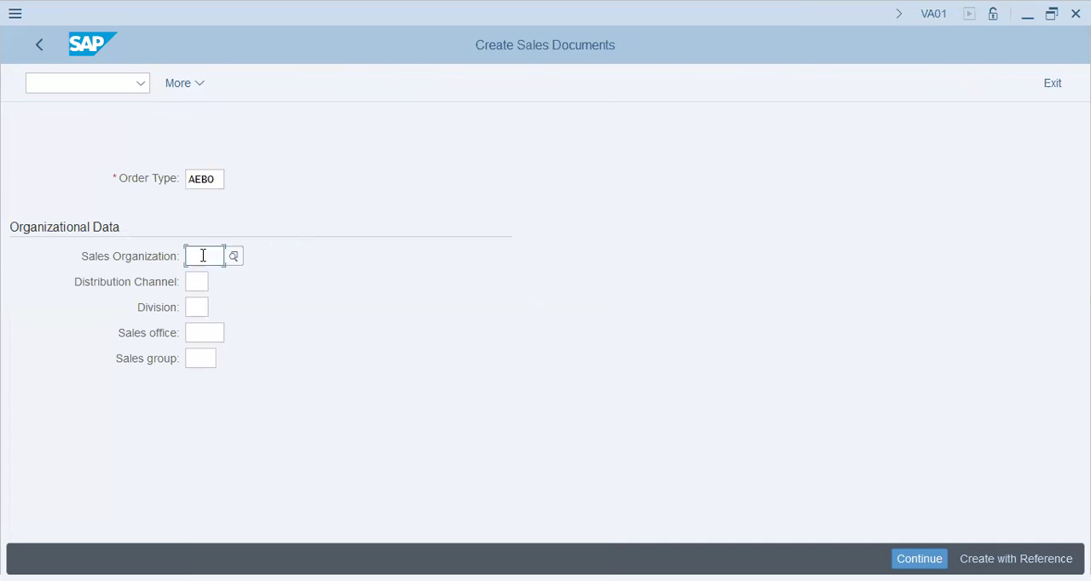
pyautogui.write('dt72')
# Choose Donut Bread (DB) as the distribution channel and DB as the division from their value lists
pyautogui.press('Tab')
pyautogui.click(218, 283)
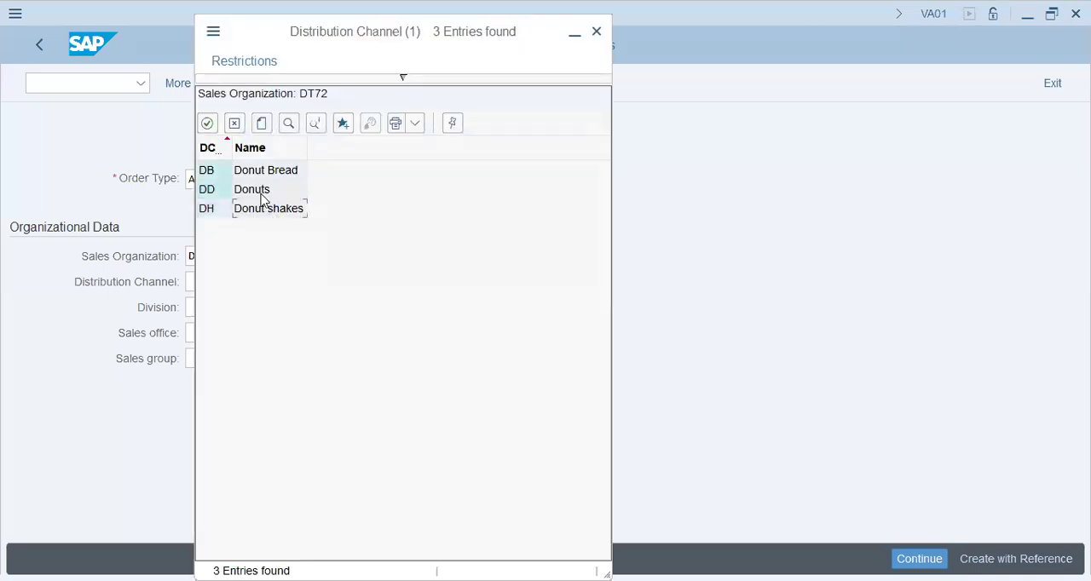
pyautogui.doubleClick(266, 169)
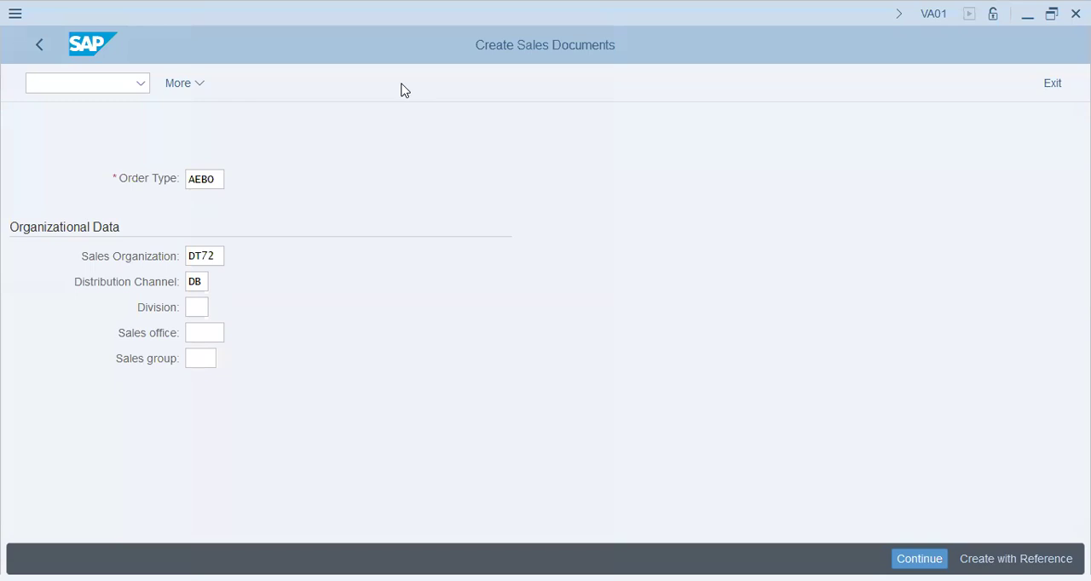
pyautogui.doubleClick(328, 137)
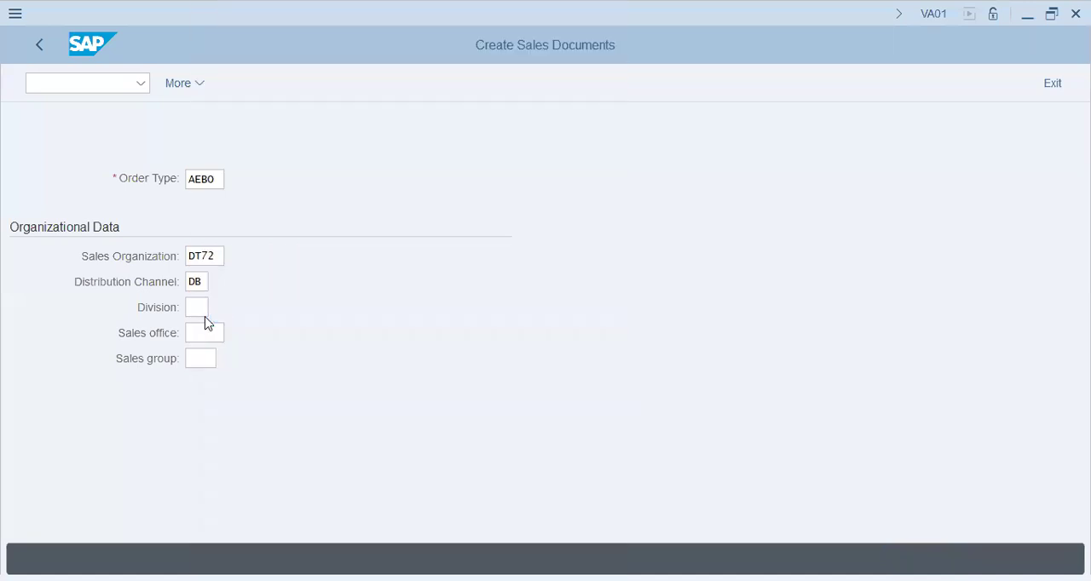
# Choose DT72 as the sales office from the available values
pyautogui.click(204, 334)
pyautogui.click(235, 336)
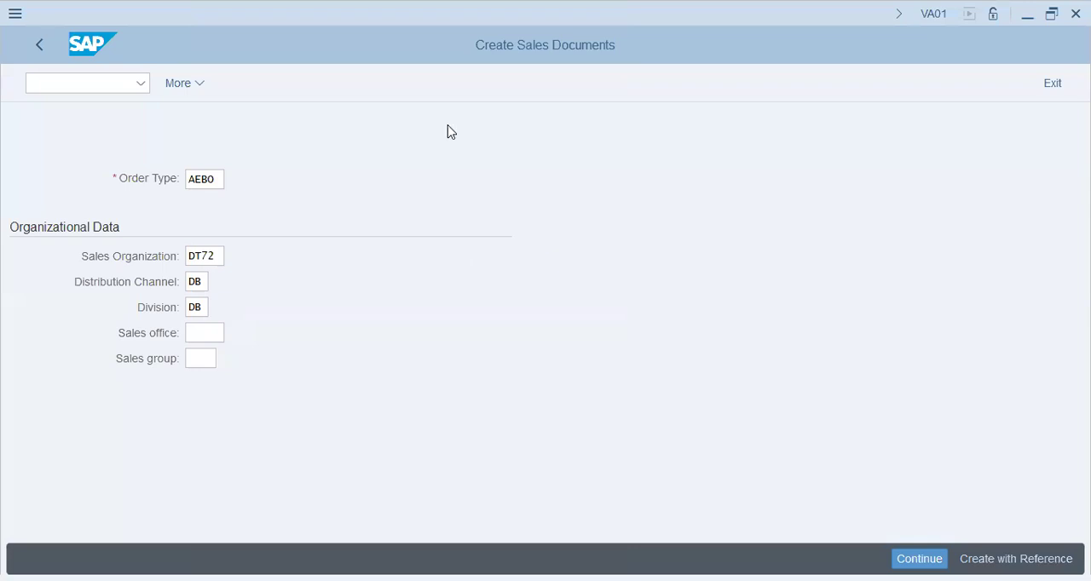
pyautogui.doubleClick(341, 139)
# Look up the sales groups available for sales office DT72 and close the value search
pyautogui.click(205, 358)
pyautogui.click(226, 359)
pyautogui.click(583, 565)
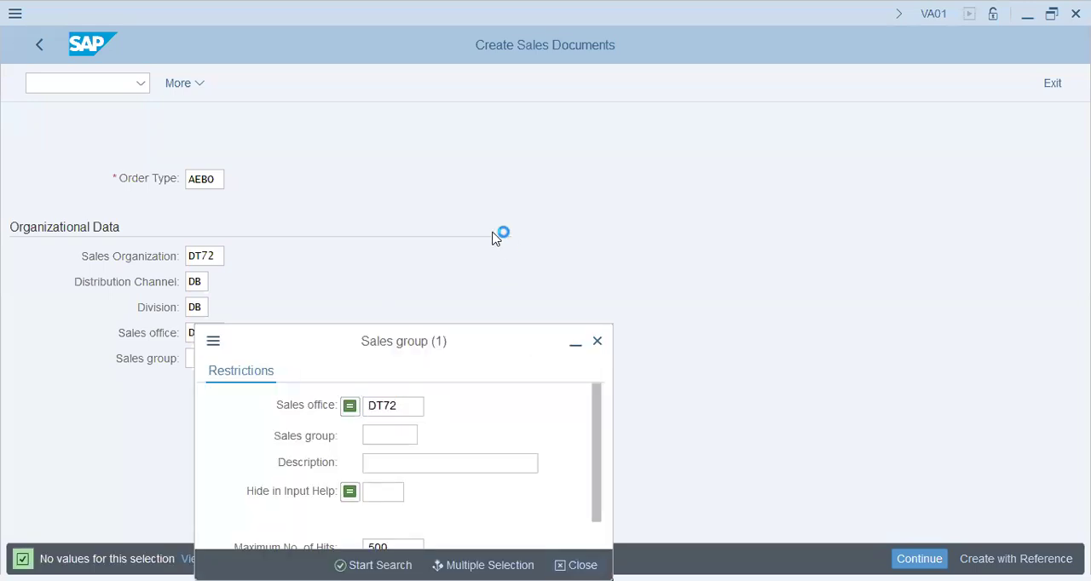
pyautogui.click(198, 359)
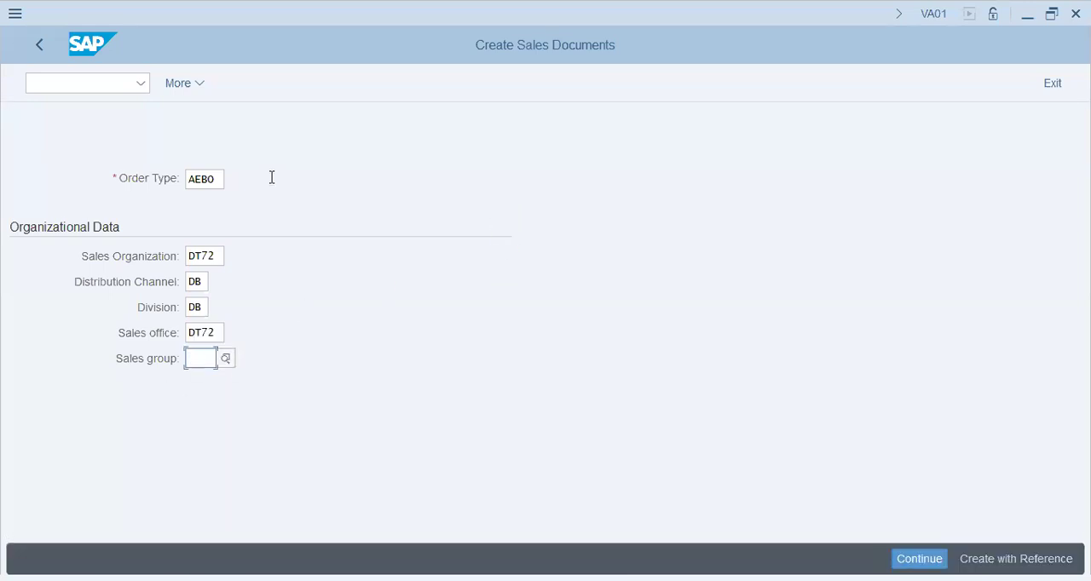
# Continue to the order overview and choose the sold-to party by searching customers per account group dt72
pyautogui.click(915, 558)
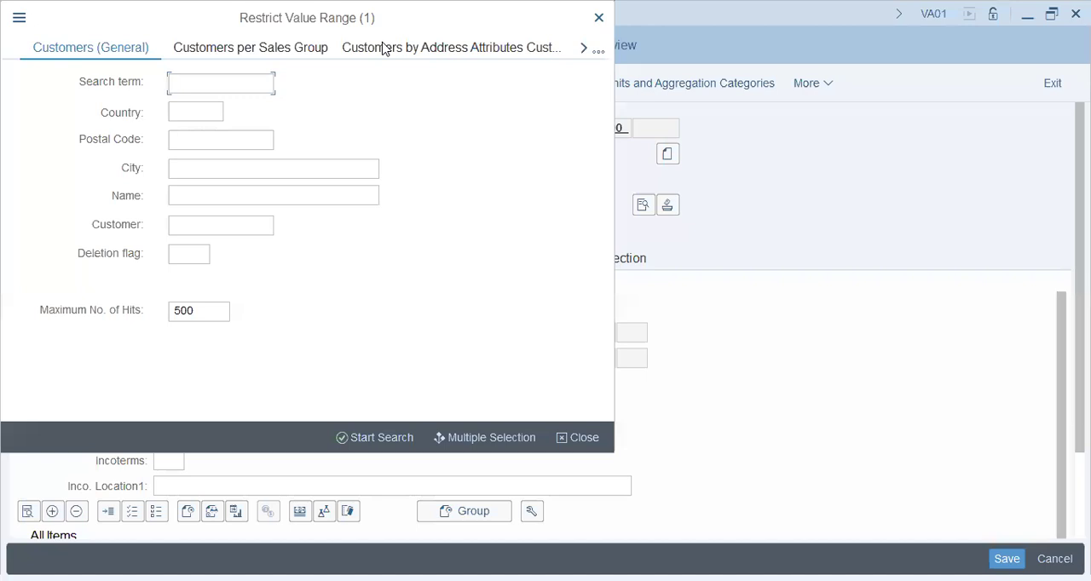
pyautogui.click(597, 53)
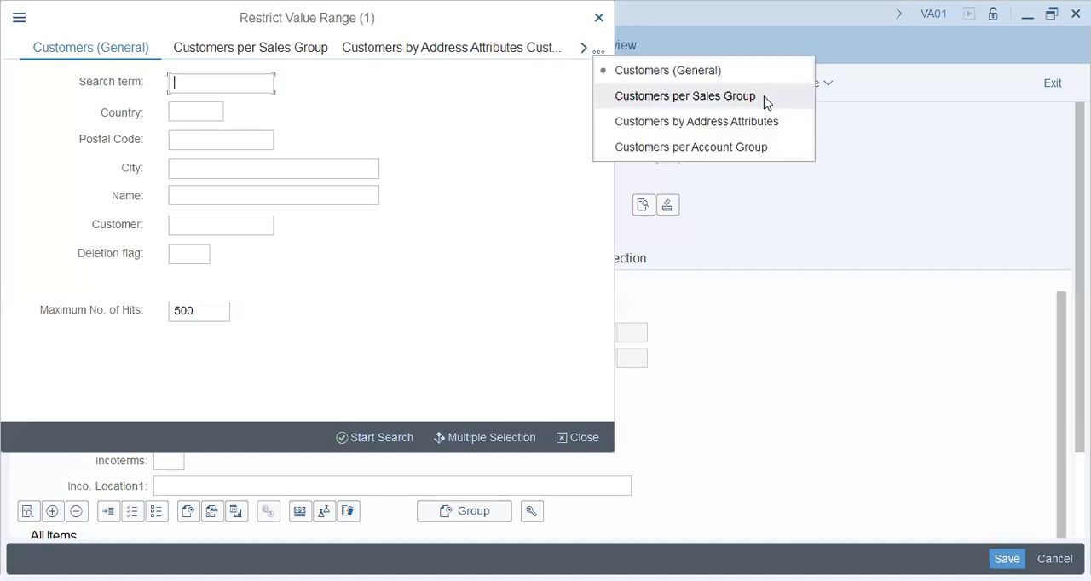
pyautogui.click(764, 148)
pyautogui.click(205, 83)
pyautogui.write('dt7')
pyautogui.click(247, 91)
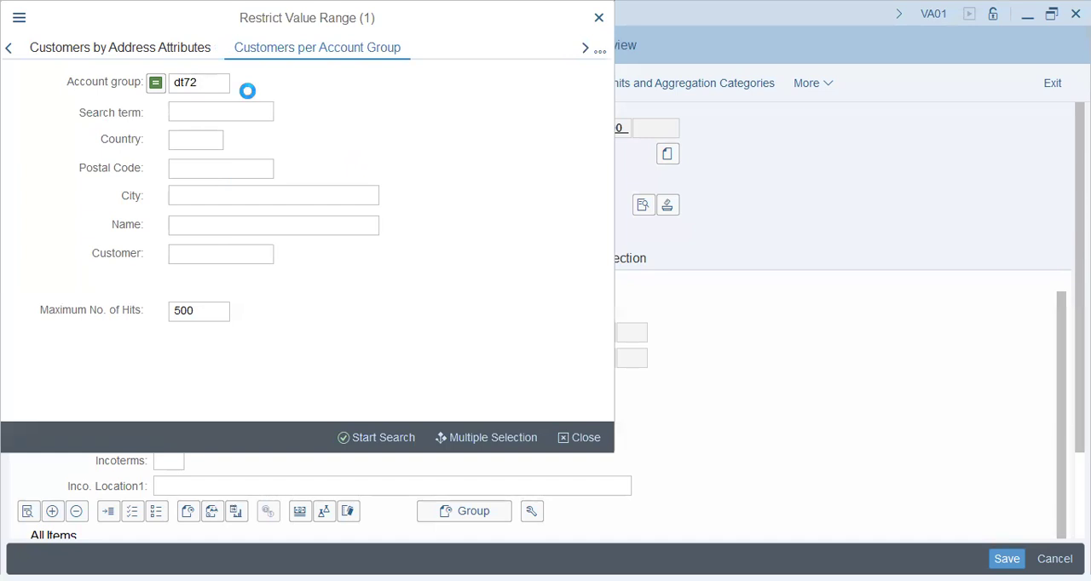
pyautogui.press('Return')
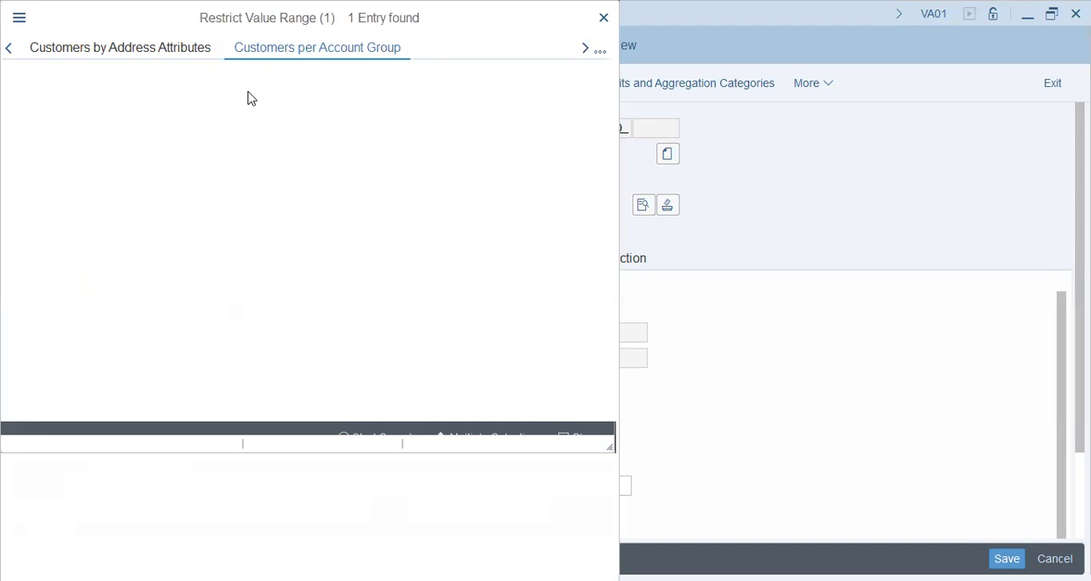
pyautogui.click(287, 139)
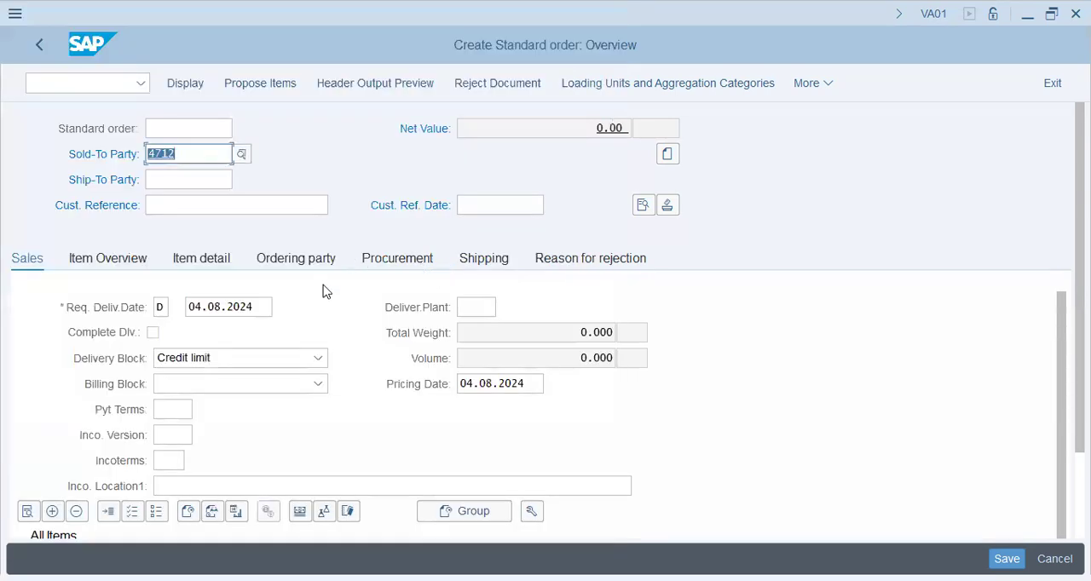
# Try to validate the order's sold-to party and copy its customer number into the ship-to party
pyautogui.scroll(-1, 324, 292)
pyautogui.scroll(-1, 324, 292)
pyautogui.click(76, 479)
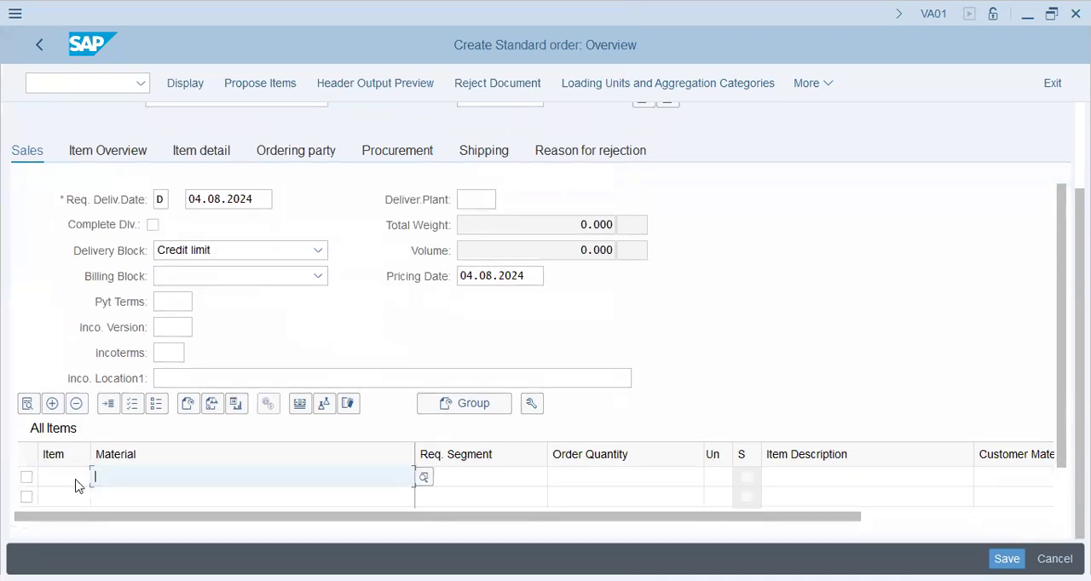
pyautogui.scroll(3, 307, 339)
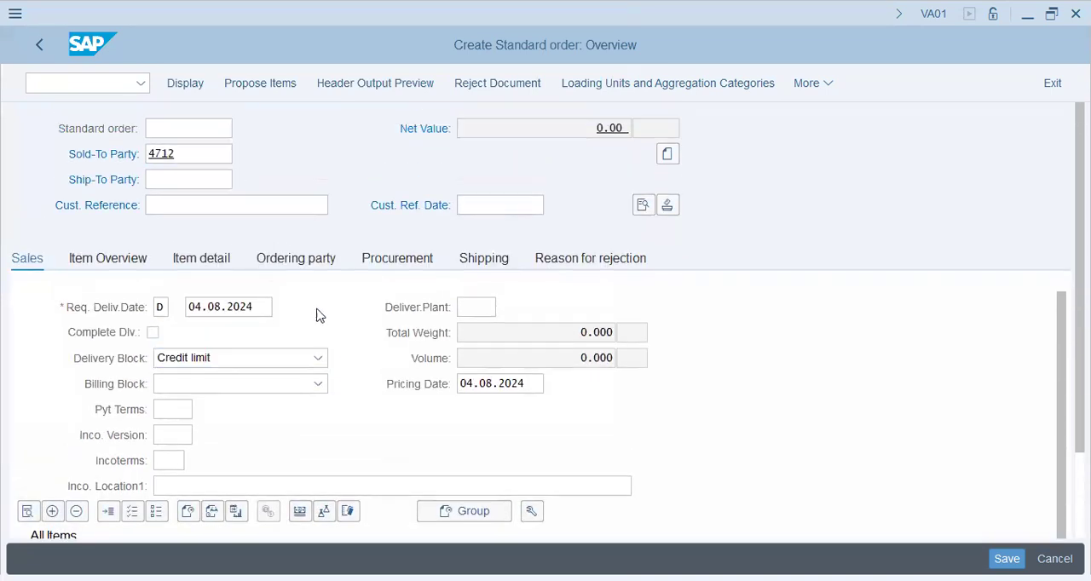
pyautogui.click(285, 84)
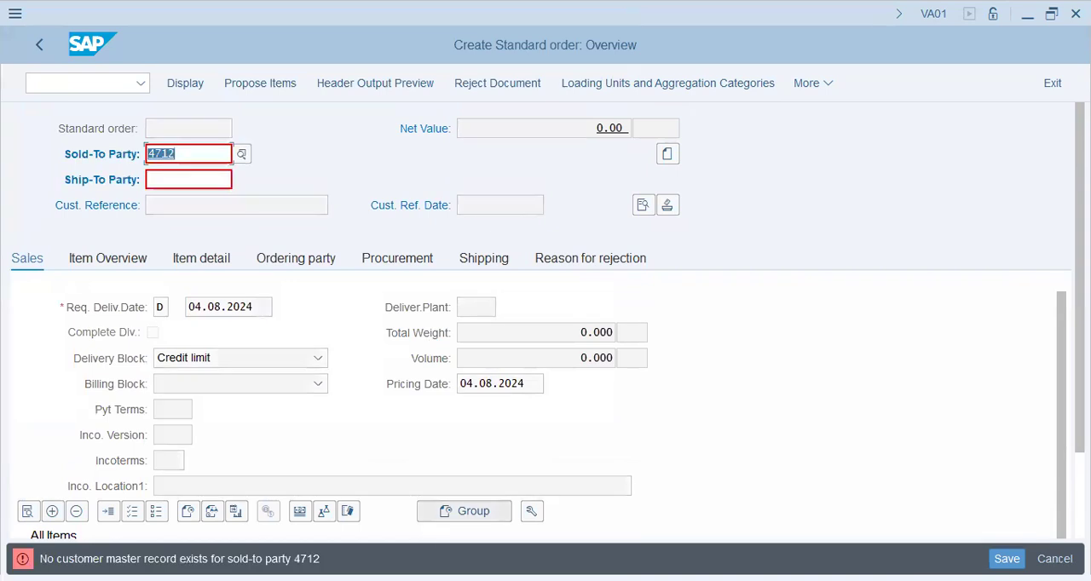
pyautogui.click(185, 179)
pyautogui.moveTo(187, 156); pyautogui.dragTo(3, 130)
pyautogui.hotkey('ctrl', 'c')
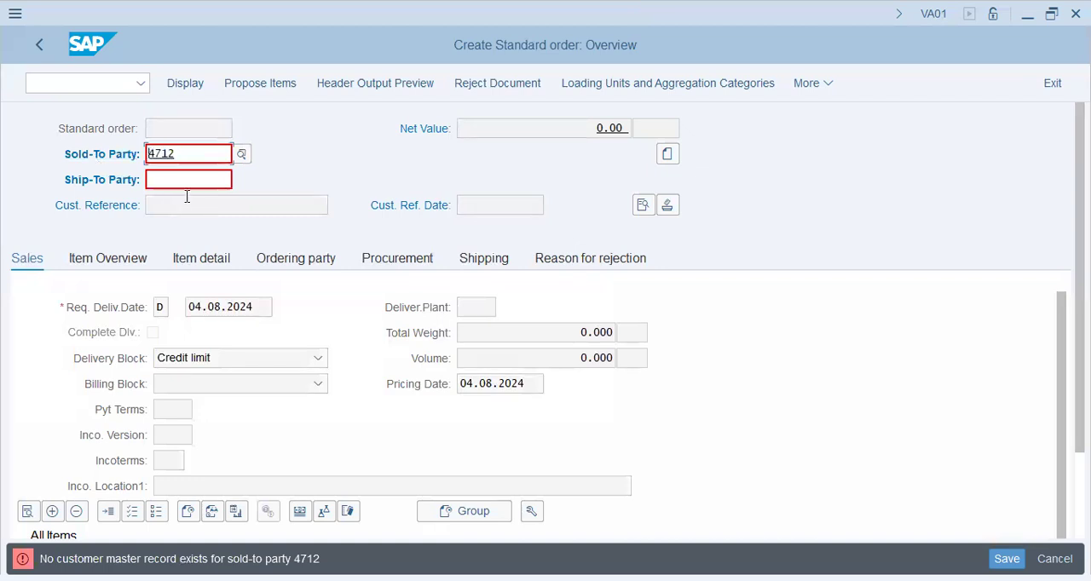
pyautogui.click(207, 181)
pyautogui.hotkey('ctrl', 'v')
# Abandon the standard order without saving it and return to the SAP Easy Access screen
pyautogui.click(76, 81)
pyautogui.write('/n')
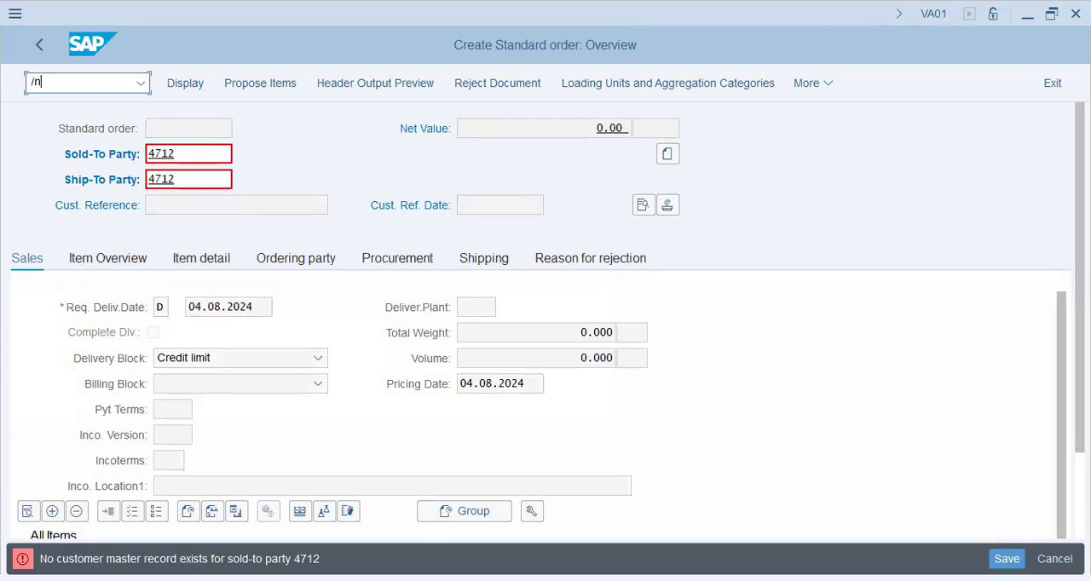
pyautogui.scroll(-3, 574, 380)
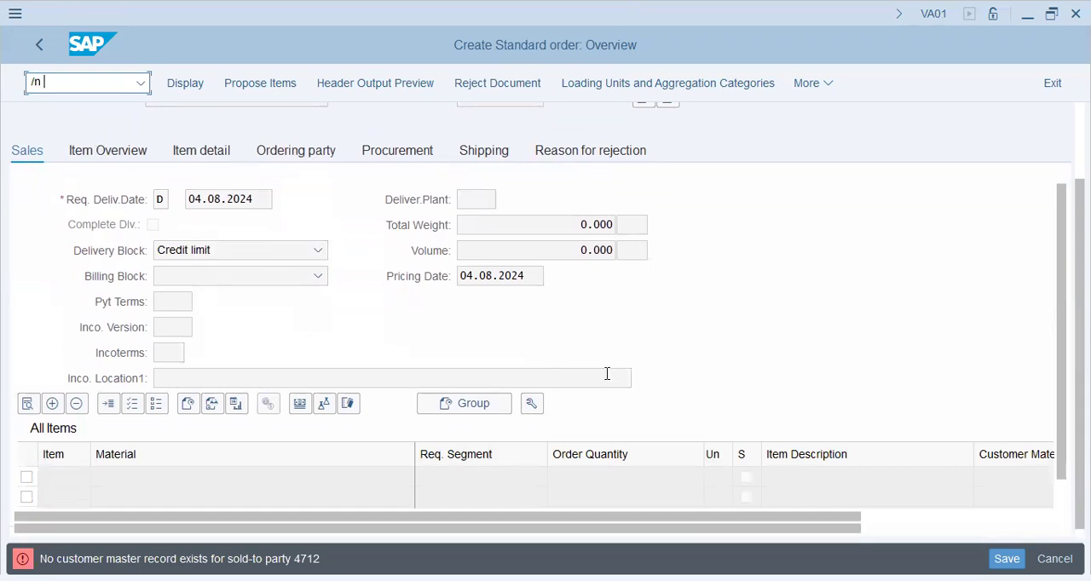
pyautogui.scroll(3, 606, 375)
pyautogui.click(49, 46)
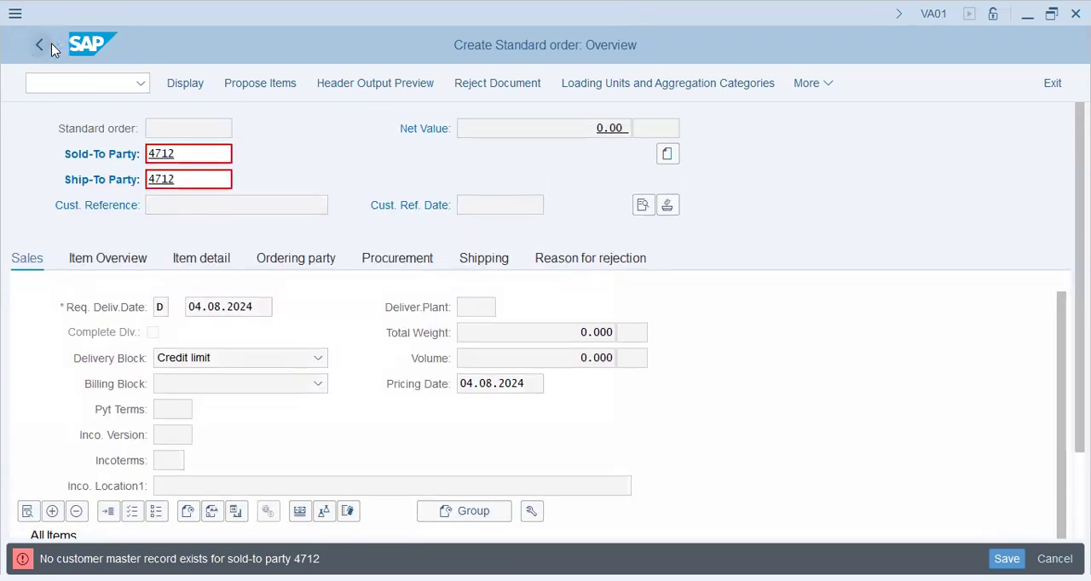
pyautogui.click(390, 393)
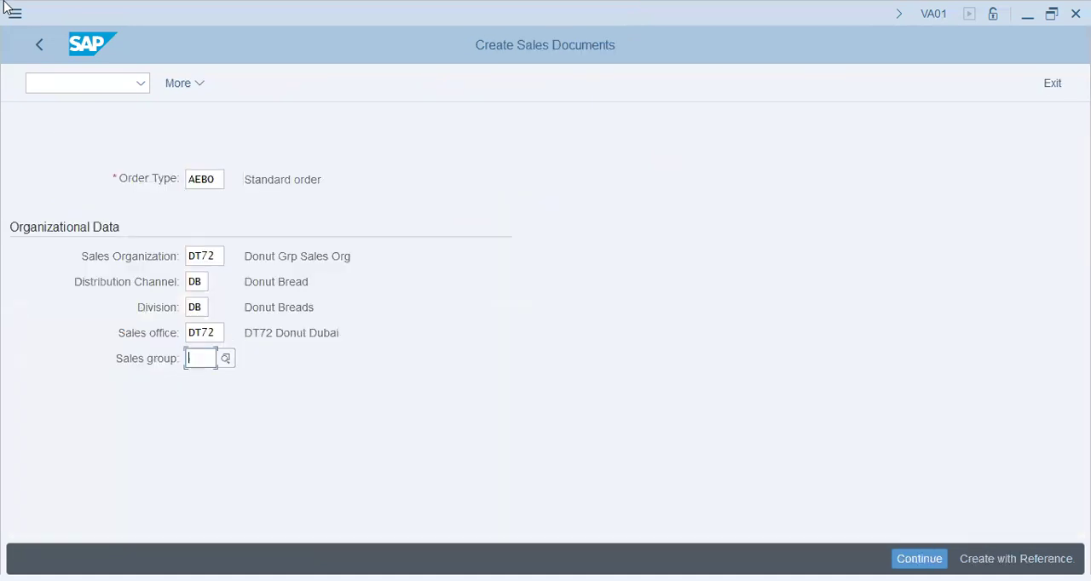
pyautogui.click(41, 45)
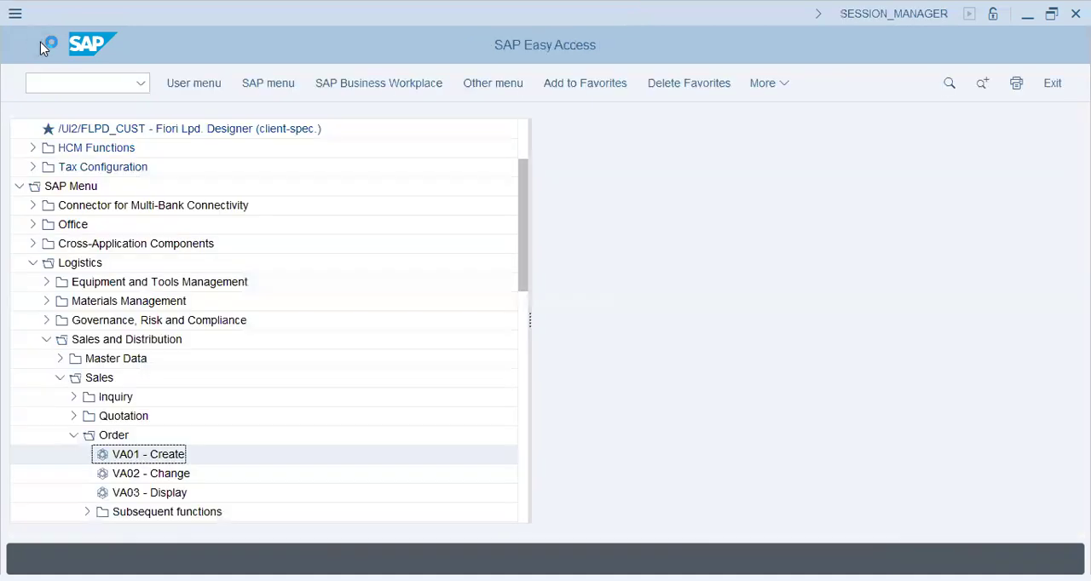
# Run transaction /nspro and display the SAP Customizing Implementation Guide
pyautogui.click(97, 82)
pyautogui.write('/nspro')
pyautogui.press('Return')
pyautogui.click(219, 90)
# Open the Maintain sales group activity under Enterprise Structure, Definition, Sales and Distribution
pyautogui.click(159, 346)
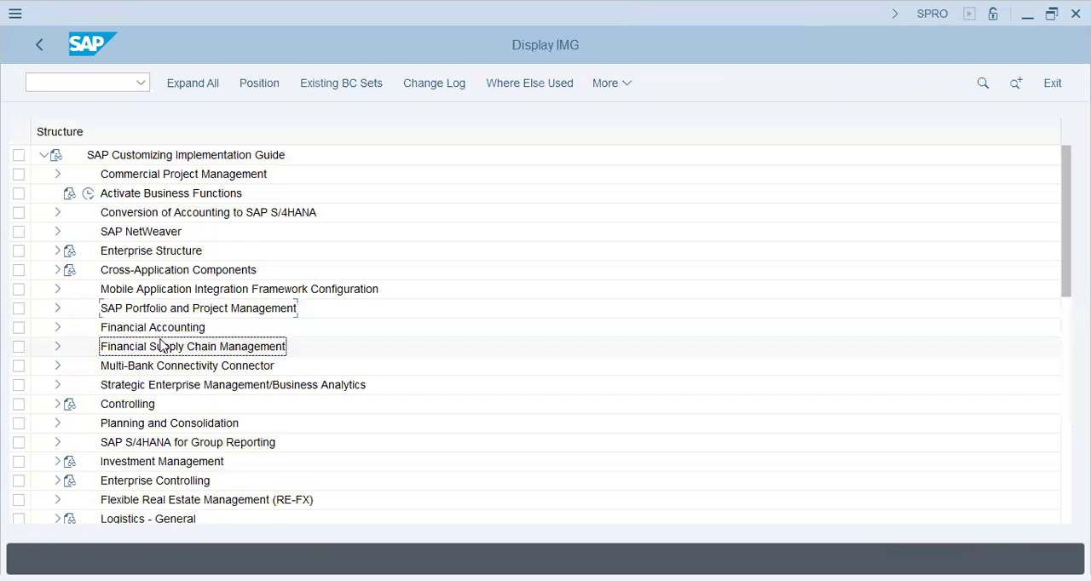
pyautogui.click(57, 251)
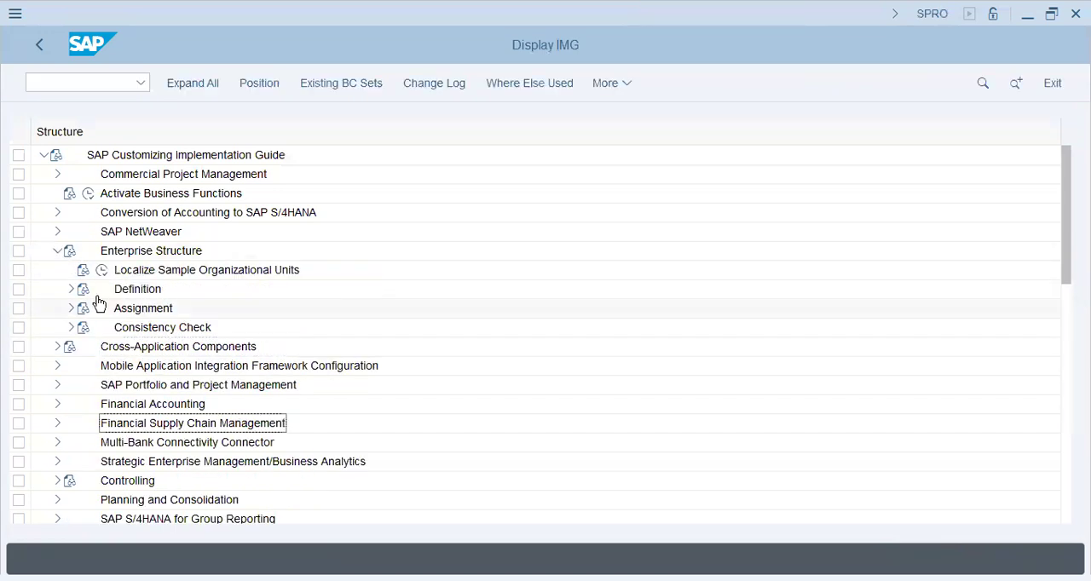
pyautogui.click(72, 291)
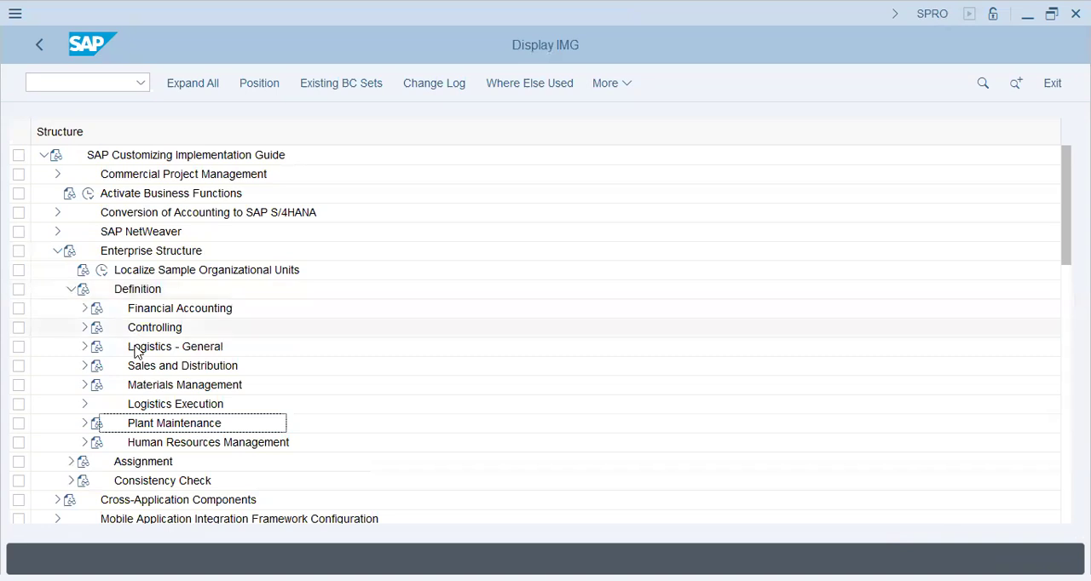
pyautogui.click(85, 367)
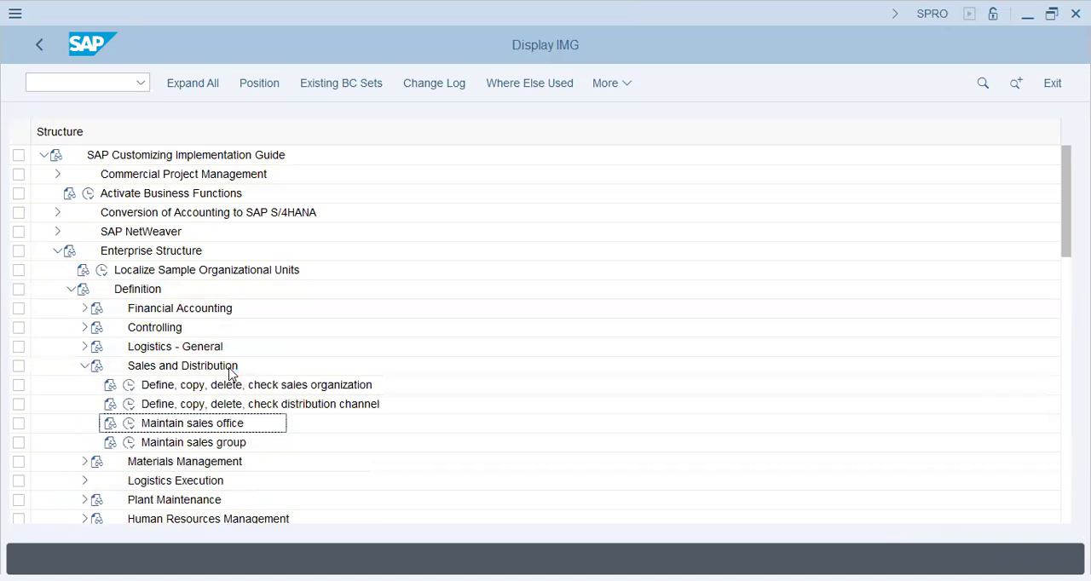
pyautogui.scroll(-1, 201, 430)
pyautogui.click(123, 426)
pyautogui.click(124, 424)
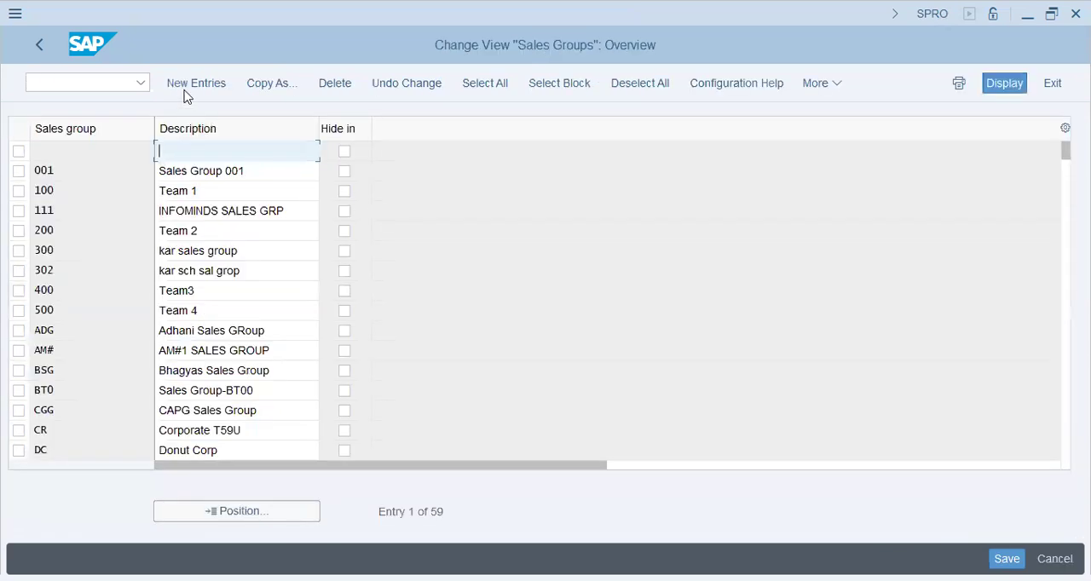
# Add a new sales group entry with the code D72 and the description "Donut T72"
pyautogui.click(195, 84)
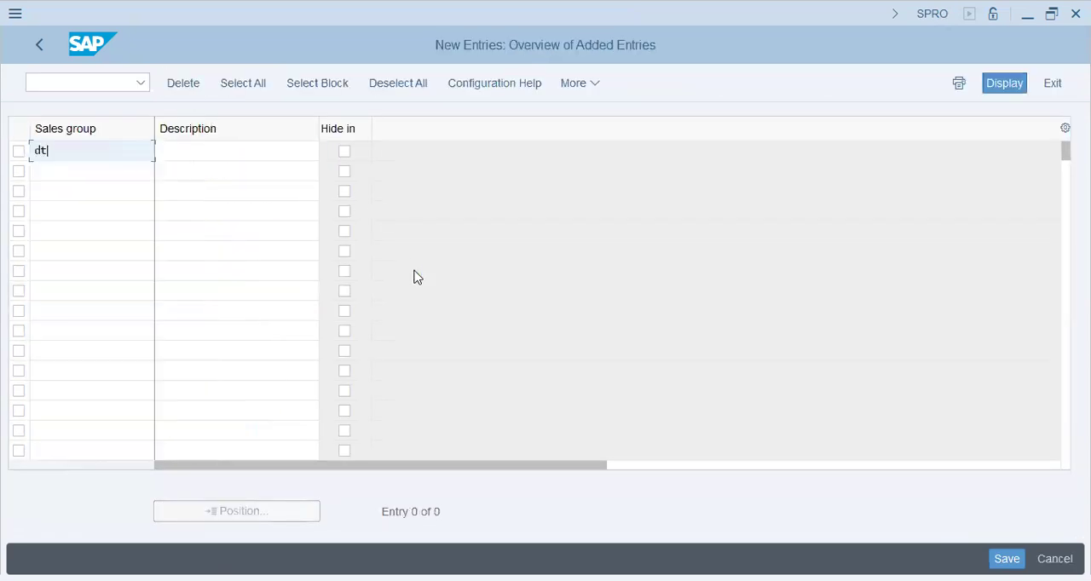
pyautogui.press('BackSpace')
pyautogui.press('BackSpace')
pyautogui.press('BackSpace')
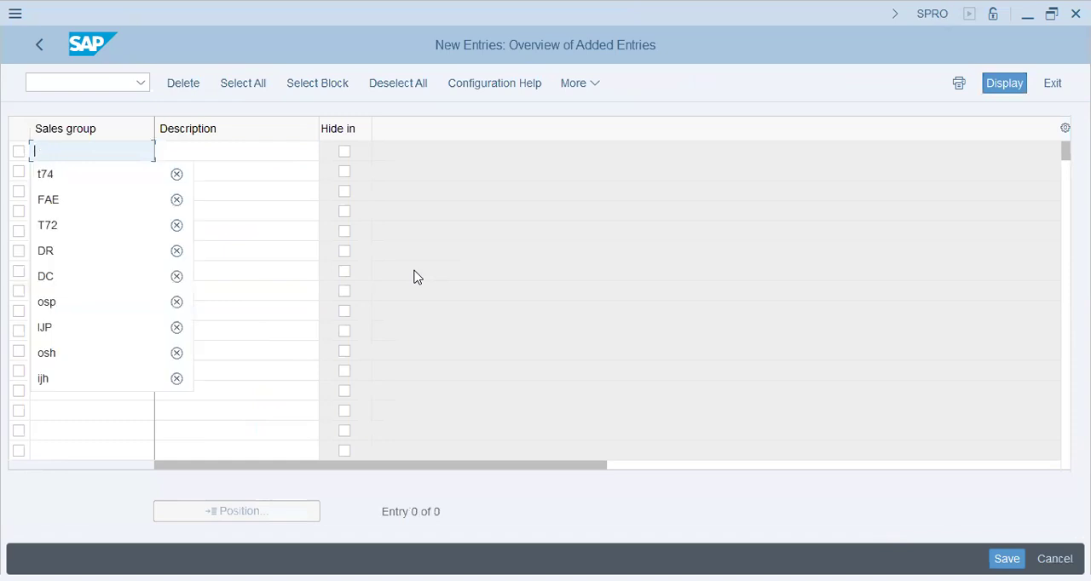
pyautogui.write('d72')
pyautogui.press('Tab')
pyautogui.write('D')
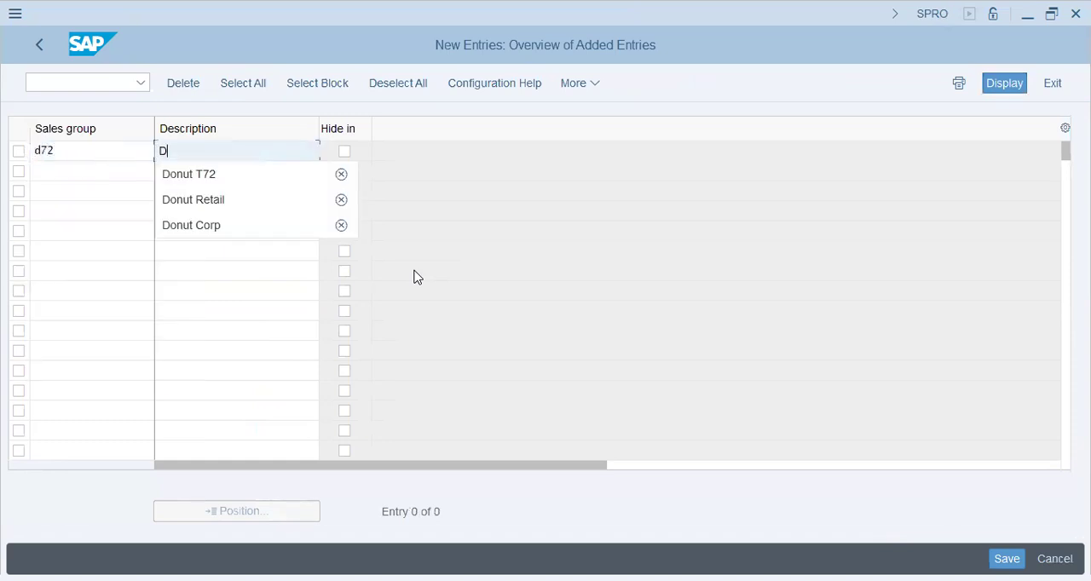
pyautogui.press('Down')
pyautogui.press('Return')
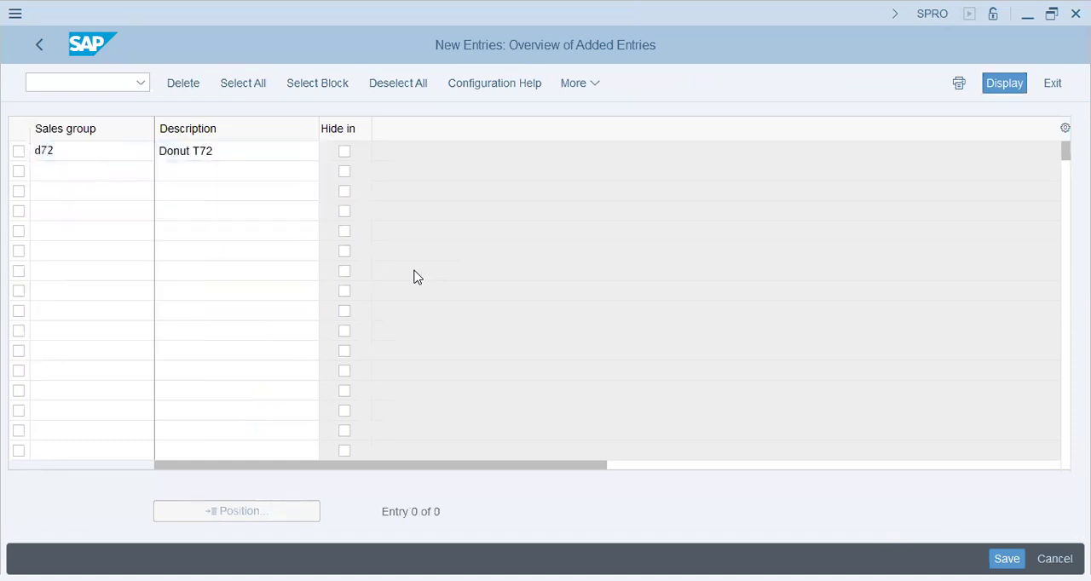
# Save the new sales group under the Donut Group - SD/MM Config customizing request and return to the sales group overview
pyautogui.press('Return')
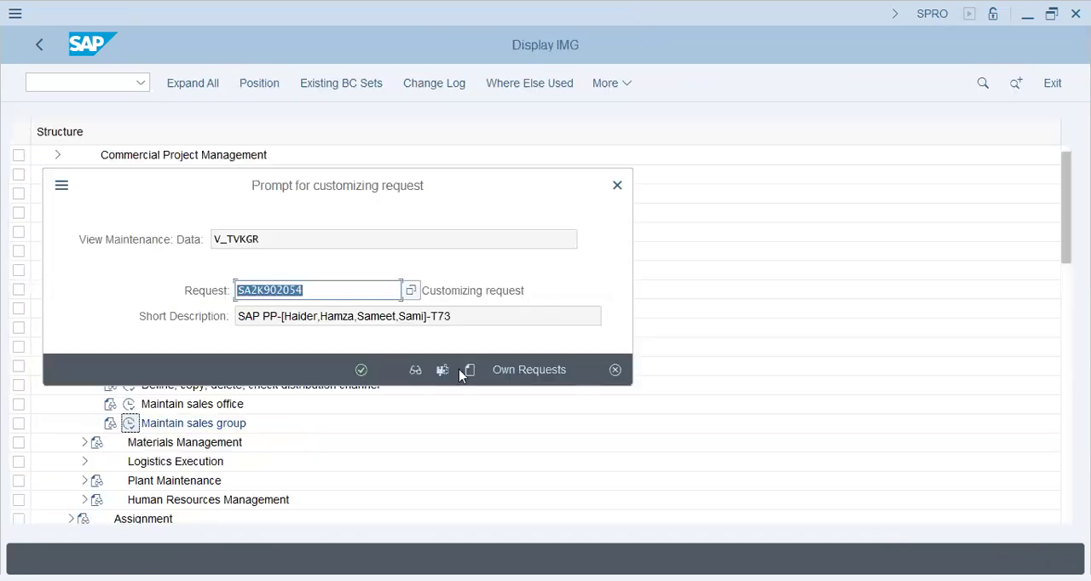
pyautogui.click(520, 370)
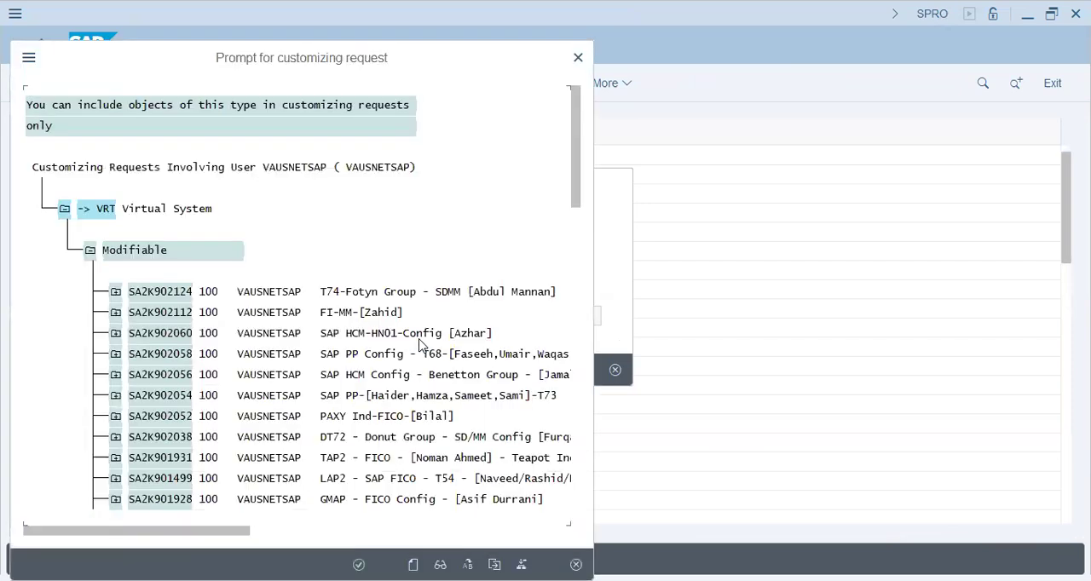
pyautogui.doubleClick(335, 435)
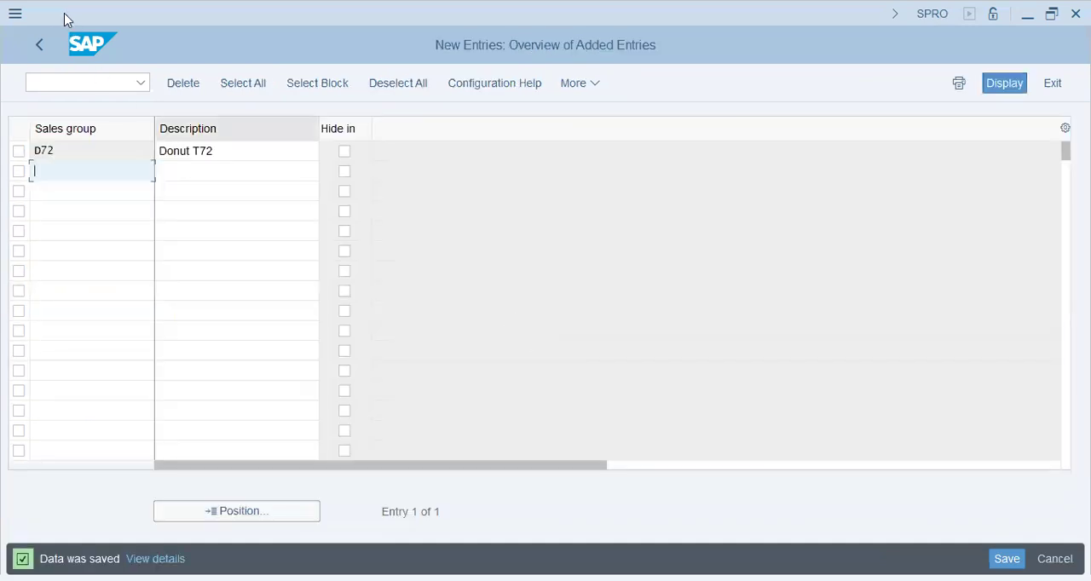
pyautogui.click(43, 44)
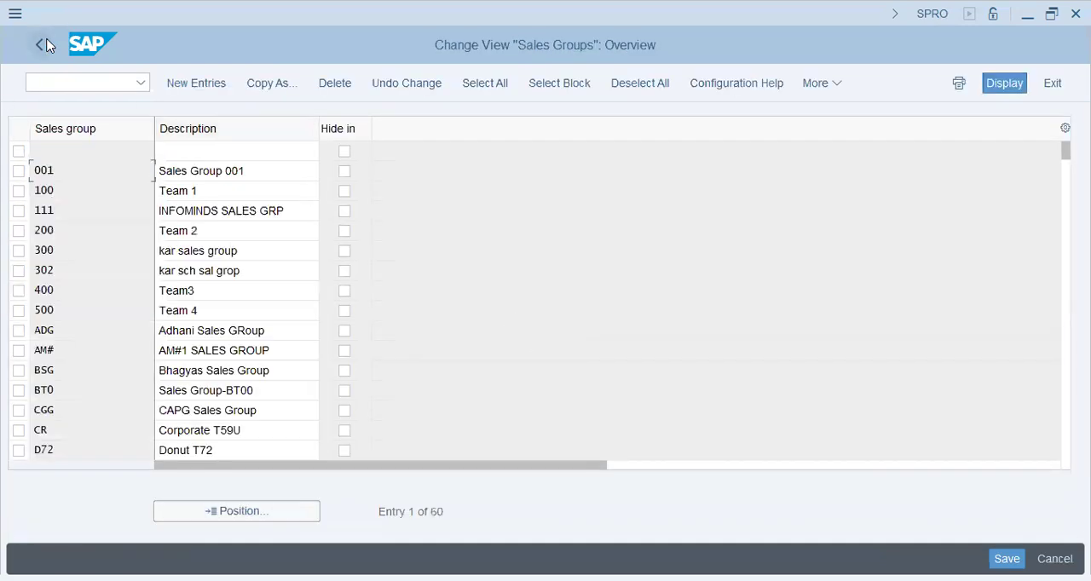
# Return to the implementation guide and expand the Sales and Distribution node under Enterprise Structure, Assignment
pyautogui.click(42, 45)
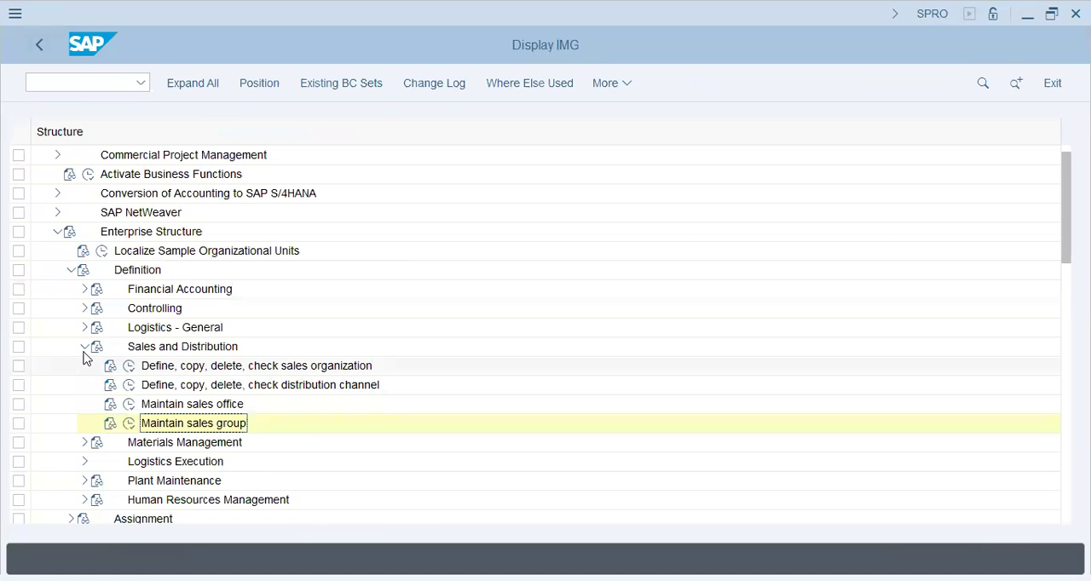
pyautogui.click(84, 346)
pyautogui.click(71, 269)
pyautogui.click(70, 289)
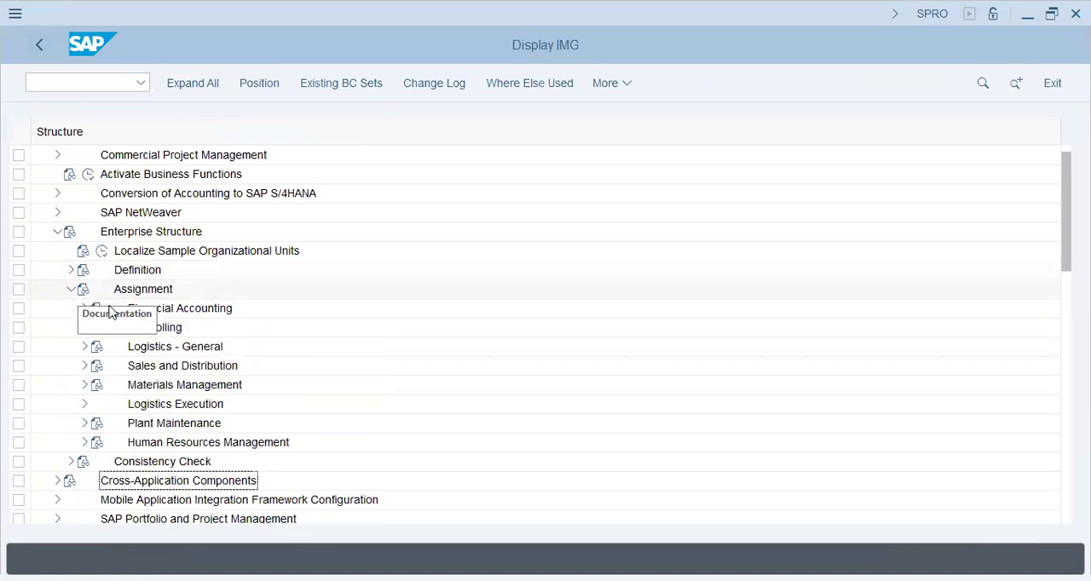
pyautogui.click(86, 366)
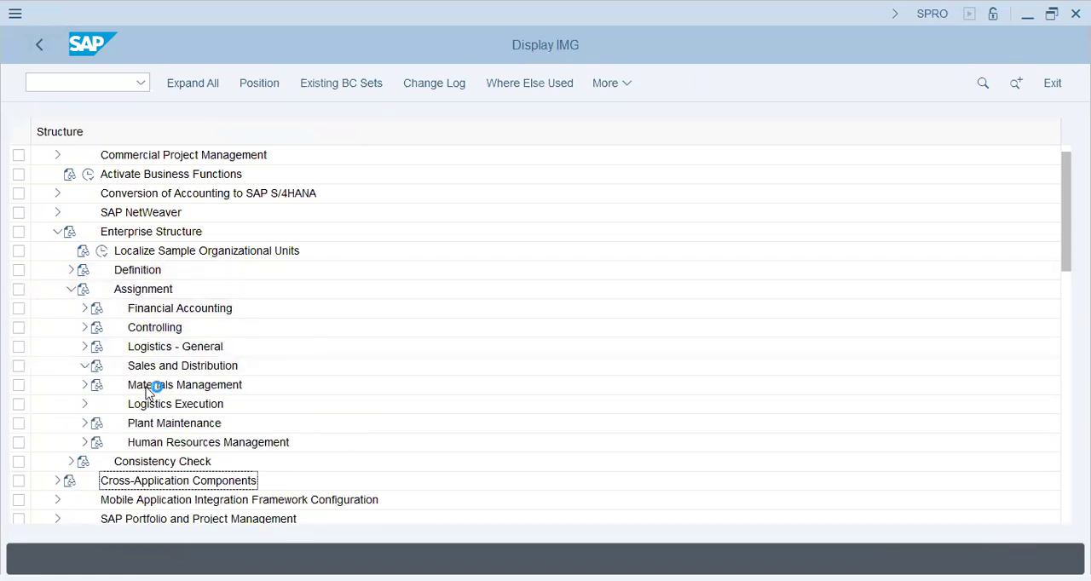
pyautogui.click(201, 372)
pyautogui.click(256, 465)
pyautogui.click(226, 483)
# Check the sales areas set up for sales organization DT72 in the Set up sales area activity and return to the guide
pyautogui.scroll(-1, 219, 446)
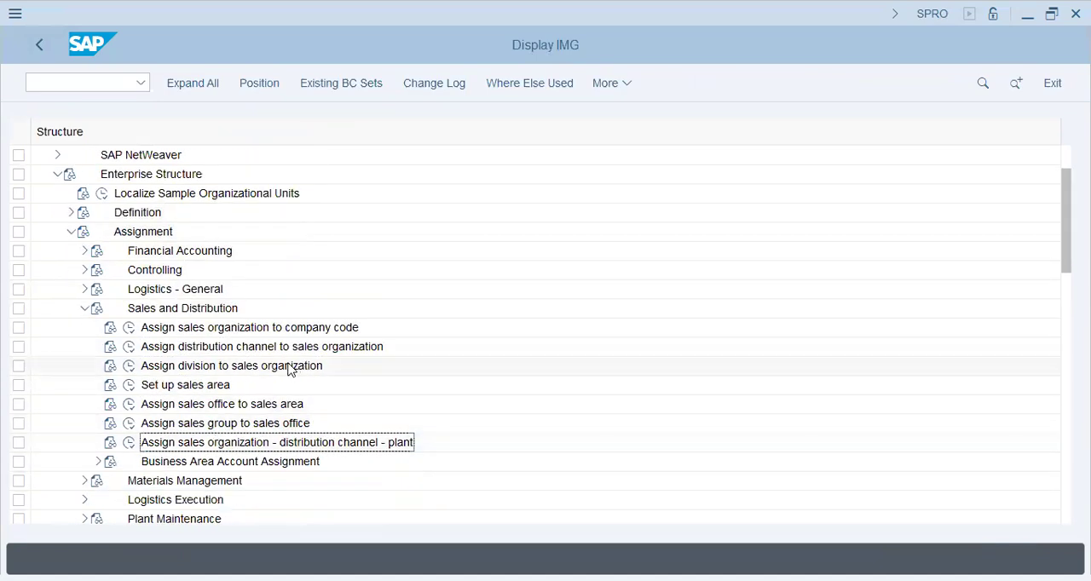
pyautogui.click(146, 385)
pyautogui.click(130, 385)
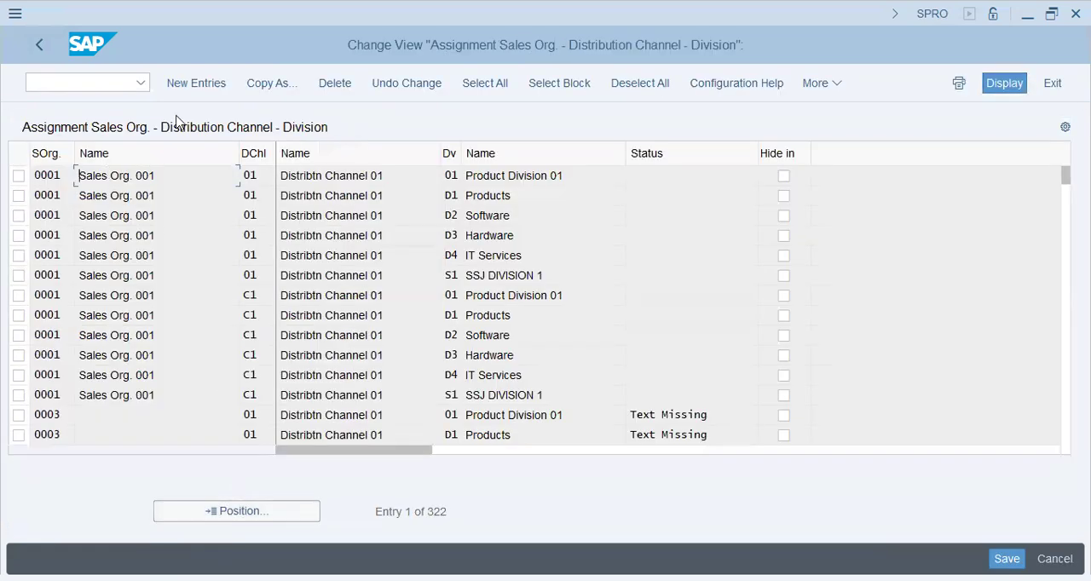
pyautogui.click(205, 511)
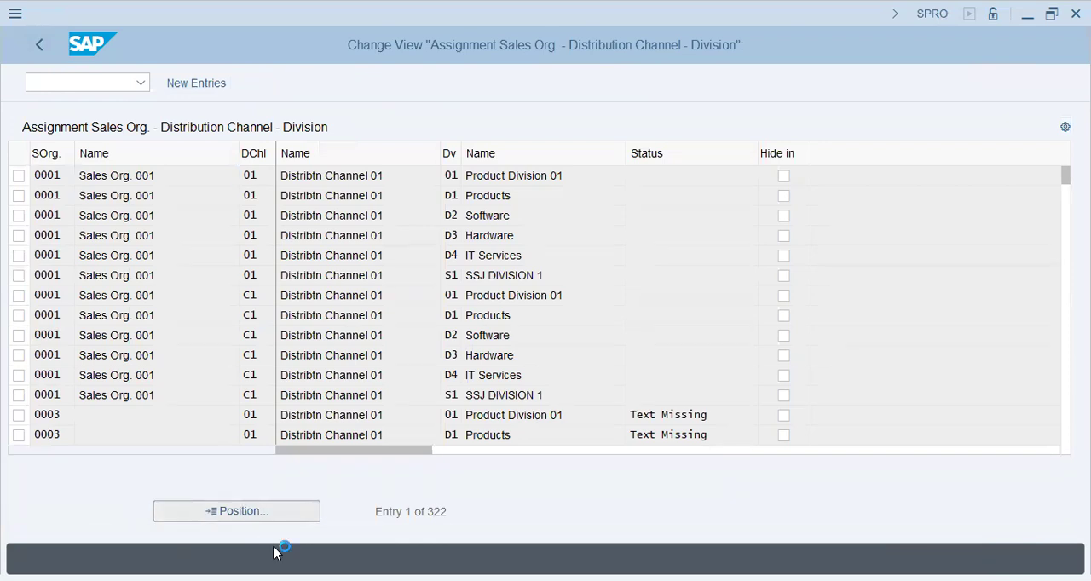
pyautogui.write('dt72')
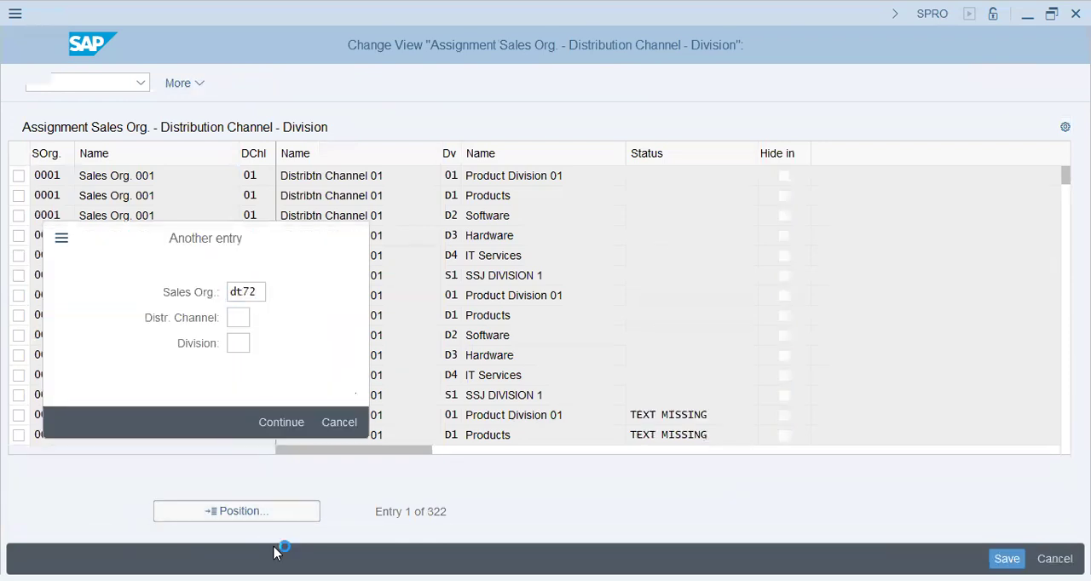
pyautogui.press('Return')
pyautogui.click(404, 218)
pyautogui.click(552, 207)
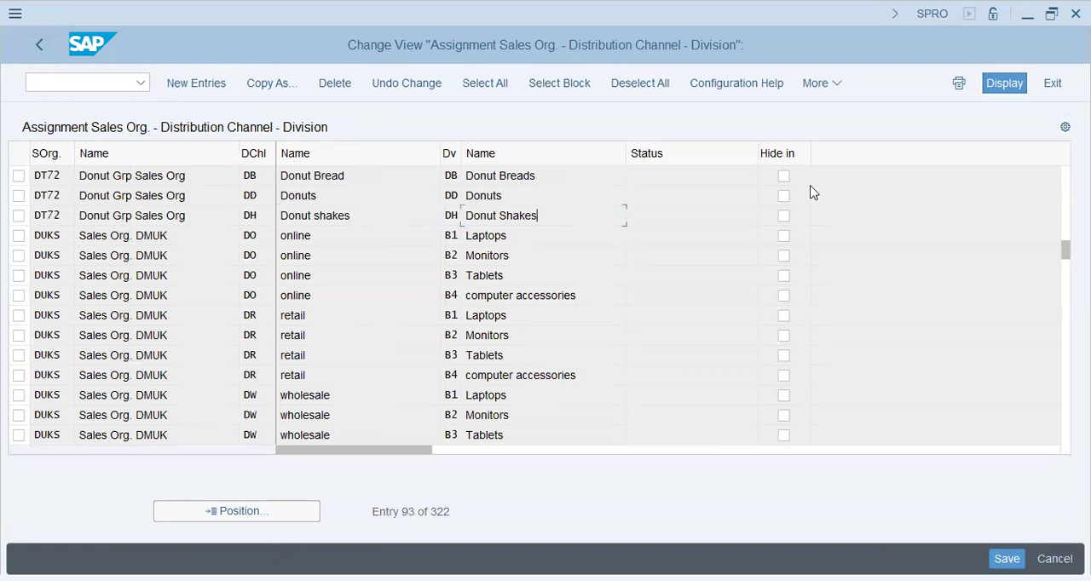
pyautogui.click(38, 45)
# Add a new entry in Assign sales group to sales office that links sales office DT72 to sales group D72
pyautogui.click(196, 407)
pyautogui.click(212, 424)
pyautogui.click(129, 424)
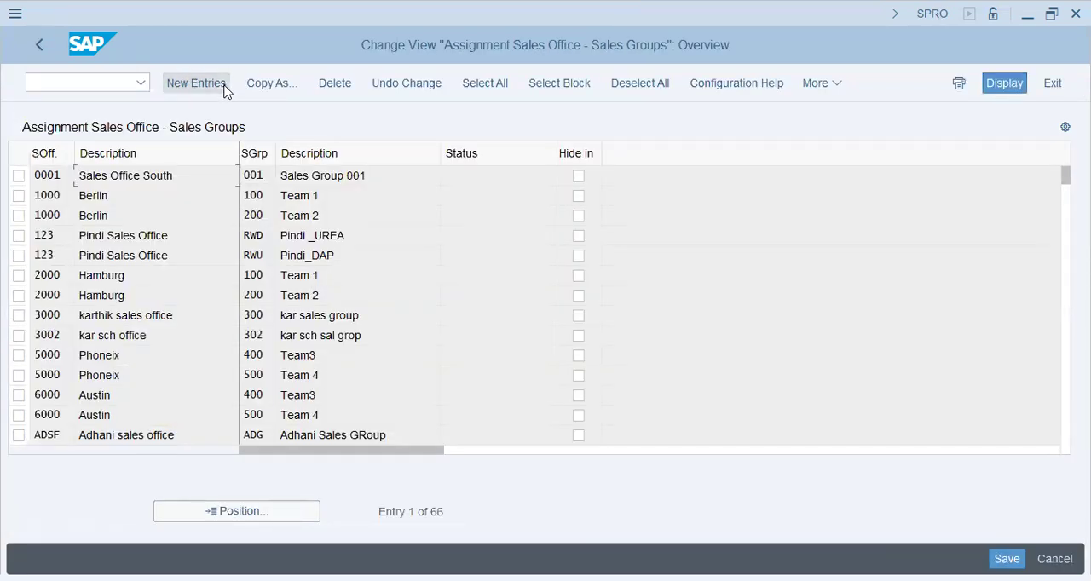
pyautogui.click(224, 86)
pyautogui.write('dt72')
pyautogui.press('Tab')
pyautogui.write('d72')
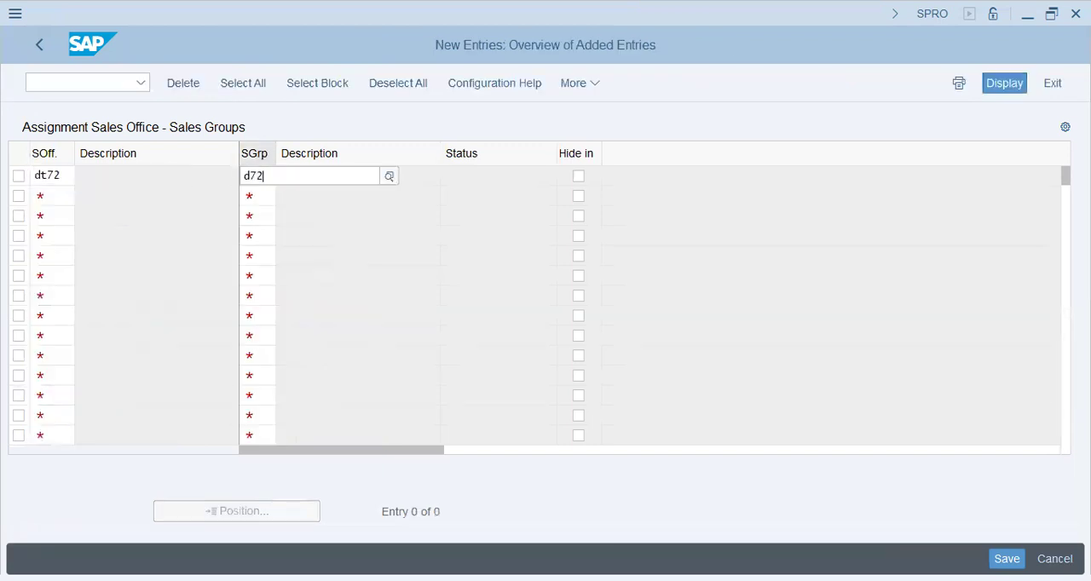
pyautogui.press('Return')
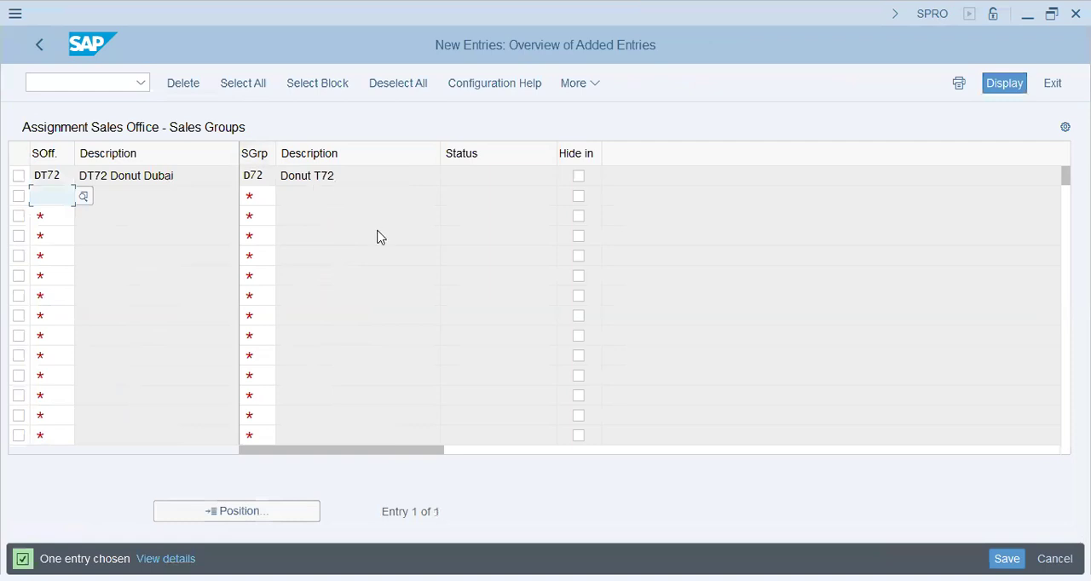
# Check the sales office and sales group descriptions in the new assignment row
pyautogui.click(176, 176)
pyautogui.click(260, 179)
pyautogui.moveTo(212, 181); pyautogui.dragTo(4, 183)
pyautogui.click(69, 173)
pyautogui.moveTo(333, 178); pyautogui.dragTo(33, 184)
pyautogui.click(358, 191)
pyautogui.moveTo(364, 177); pyautogui.dragTo(4, 159)
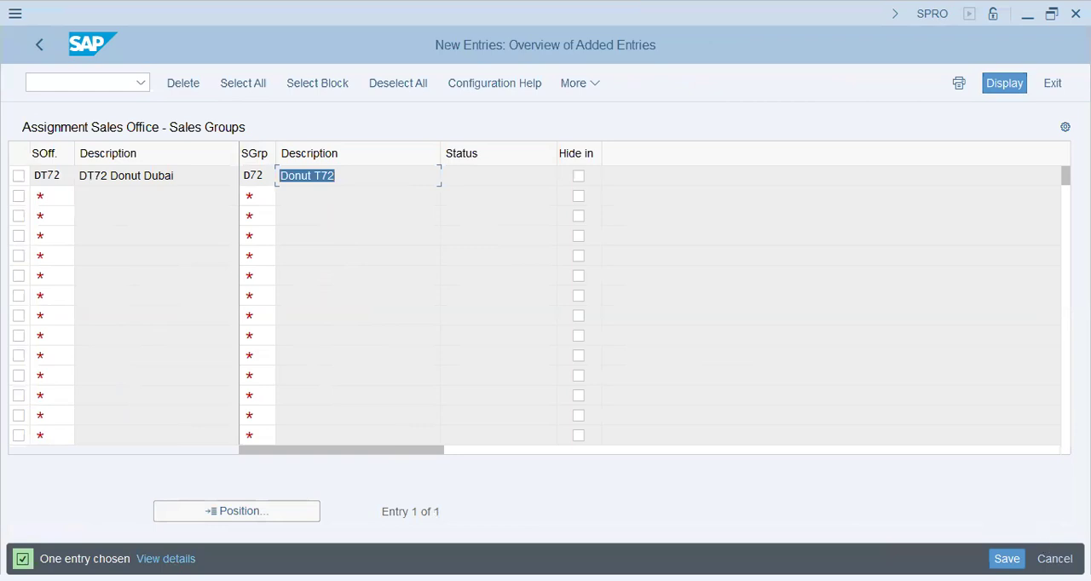
# Save the sales office to sales group assignment and return to the implementation guide
pyautogui.hotkey('ctrl', 's')
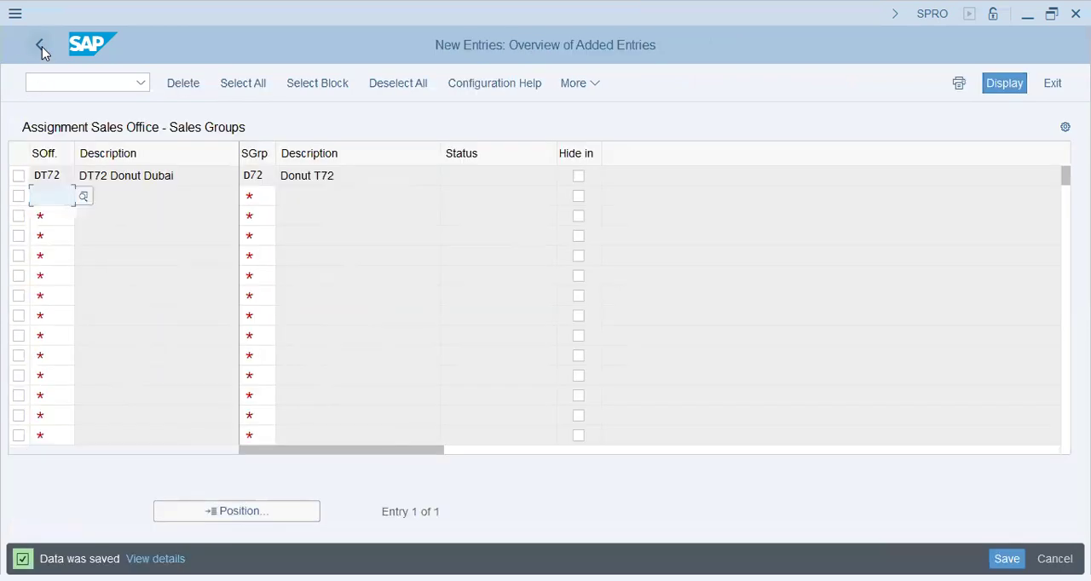
pyautogui.click(40, 45)
pyautogui.click(40, 45)
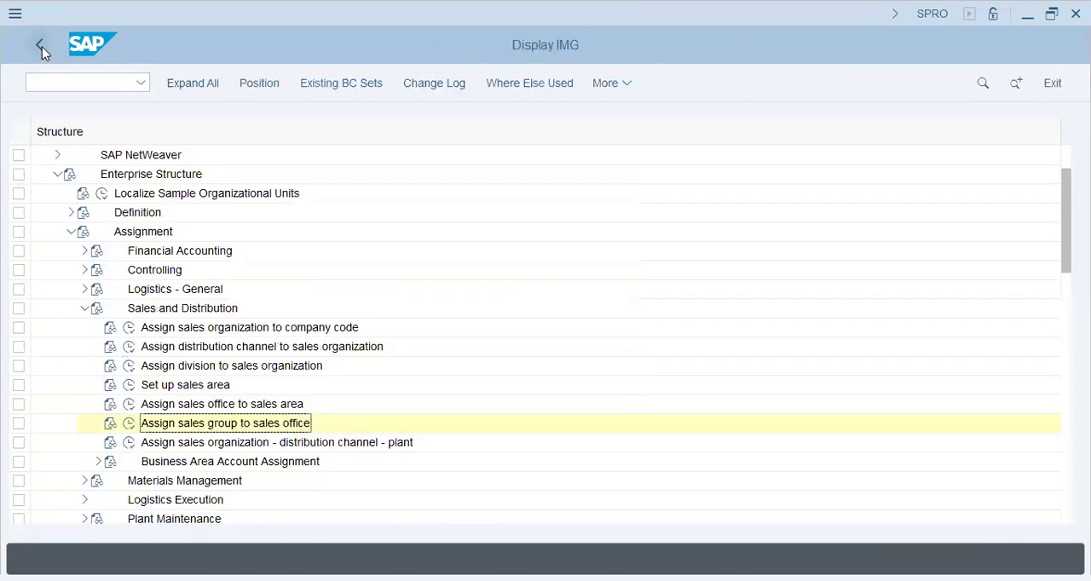
# Look for existing DT72 entries in the Assign sales organization - distribution channel - plant activity
pyautogui.click(130, 443)
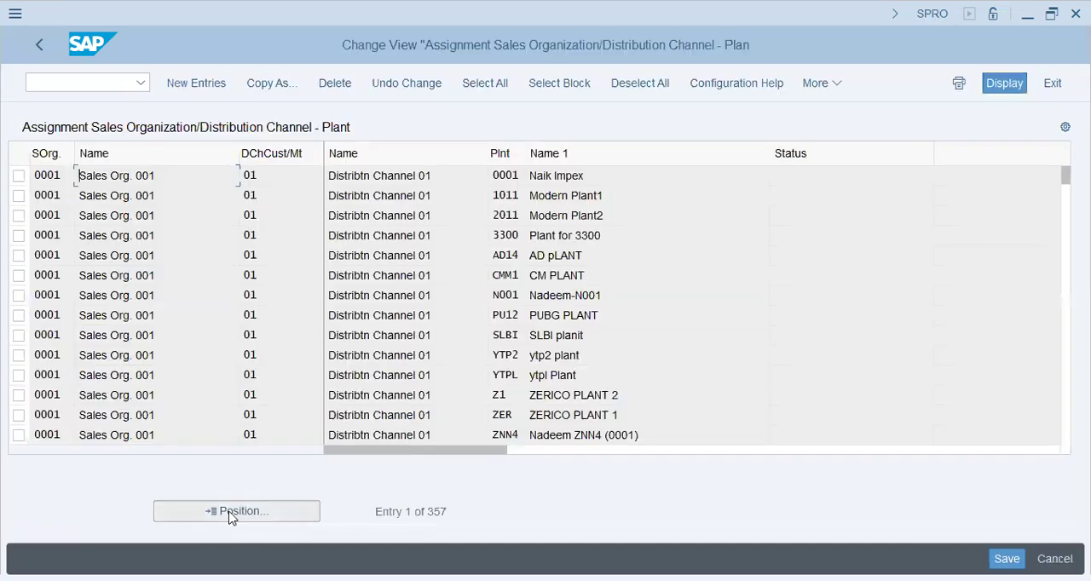
pyautogui.click(228, 512)
pyautogui.write('dt72')
pyautogui.press('Return')
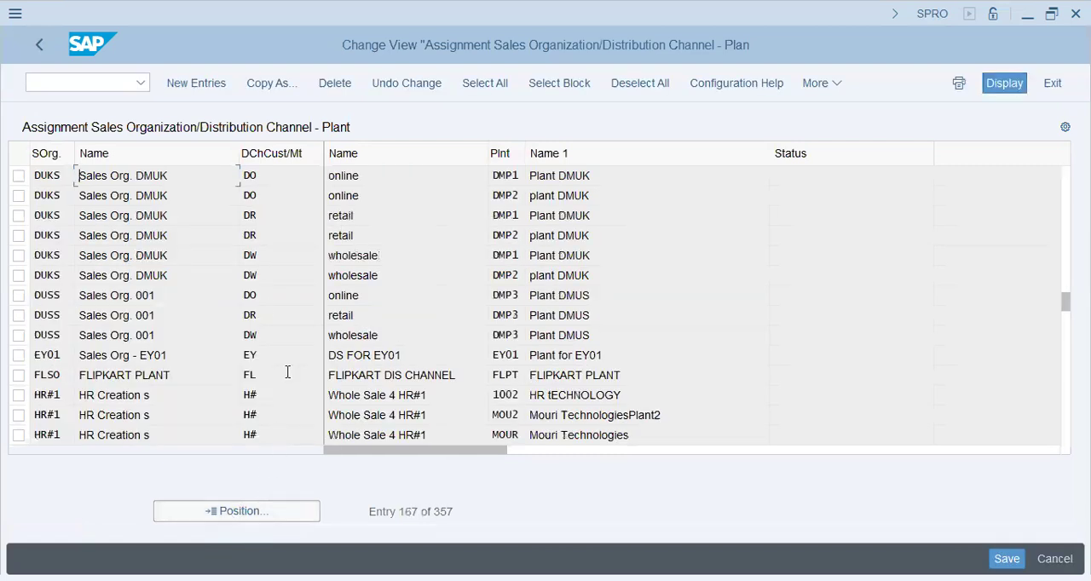
pyautogui.click(298, 175)
pyautogui.click(288, 195)
pyautogui.click(262, 222)
# Start new plant assignment entries with sales organization DT72, distribution channel DB and plant DT72 in the first row
pyautogui.click(202, 83)
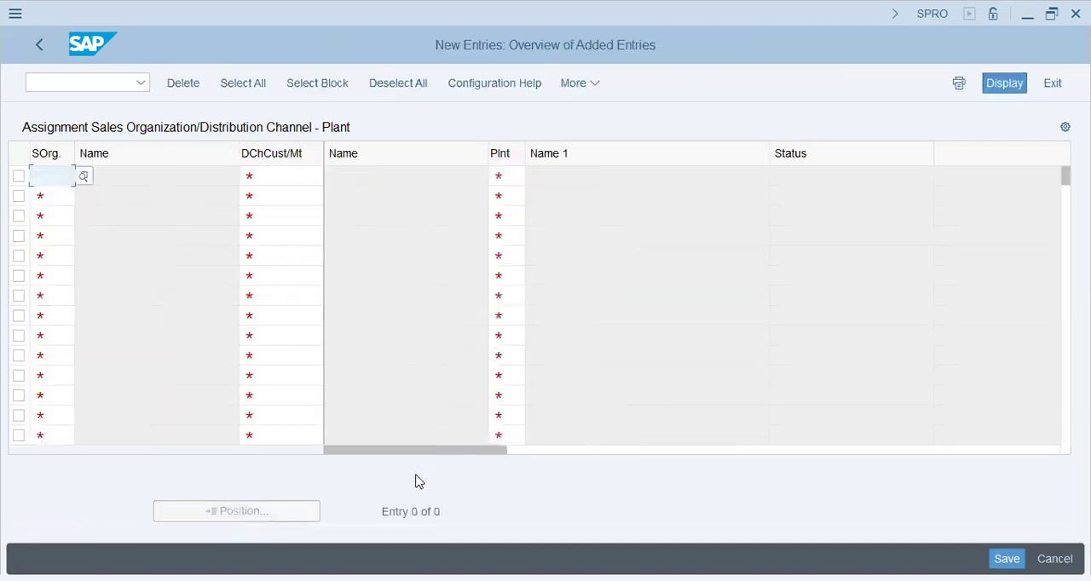
pyautogui.write('dt72')
pyautogui.press('Tab')
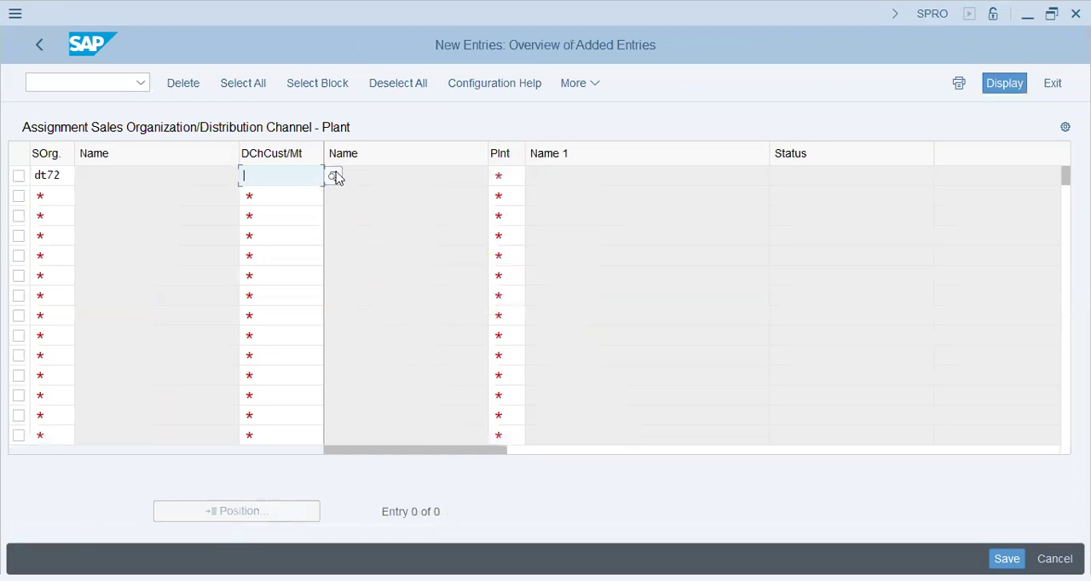
pyautogui.click(496, 176)
pyautogui.write('dt72')
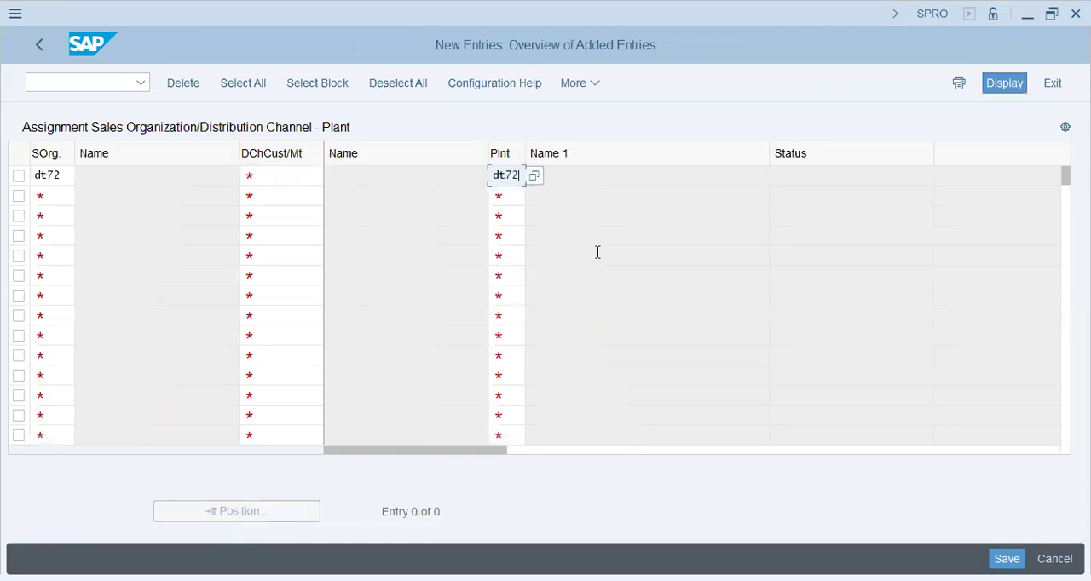
pyautogui.press('Tab')
pyautogui.hotkey('shift', 'Tab')
pyautogui.hotkey('shift', 'Tab')
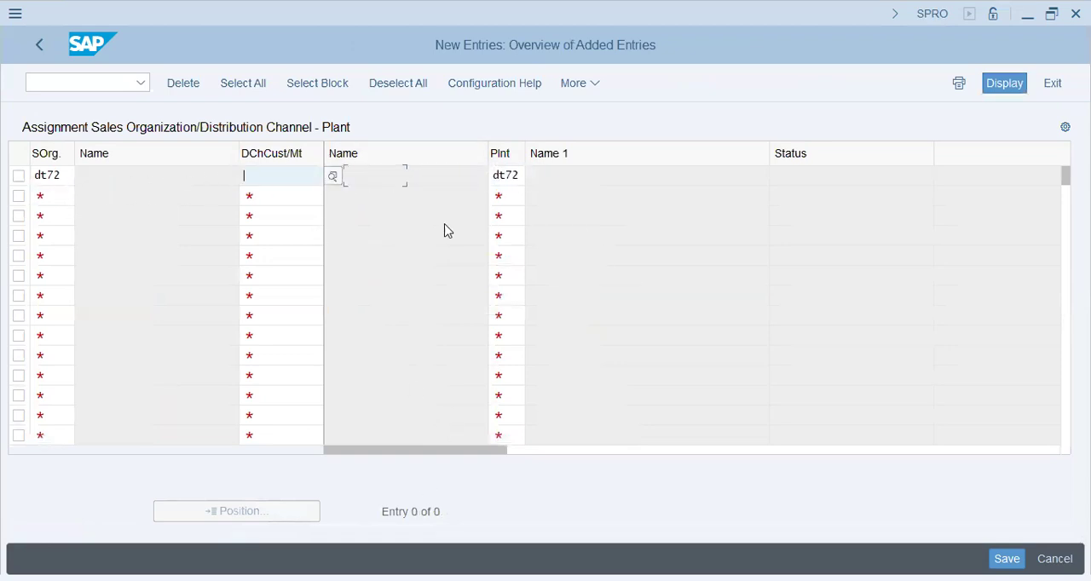
pyautogui.click(331, 177)
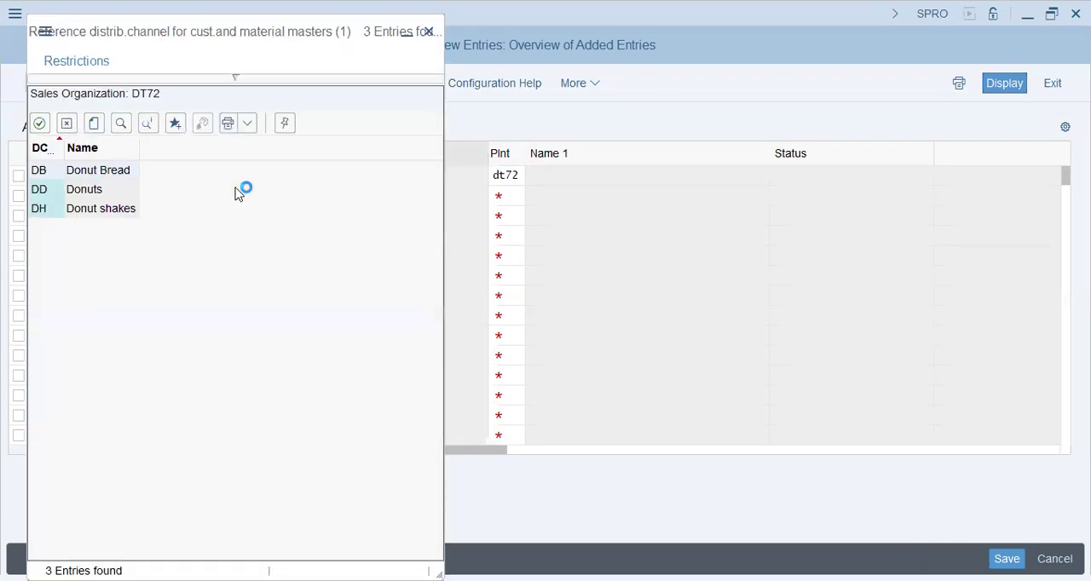
# Enter distribution channels DD and DH in the second and third rows of the plant assignment
pyautogui.click(267, 197)
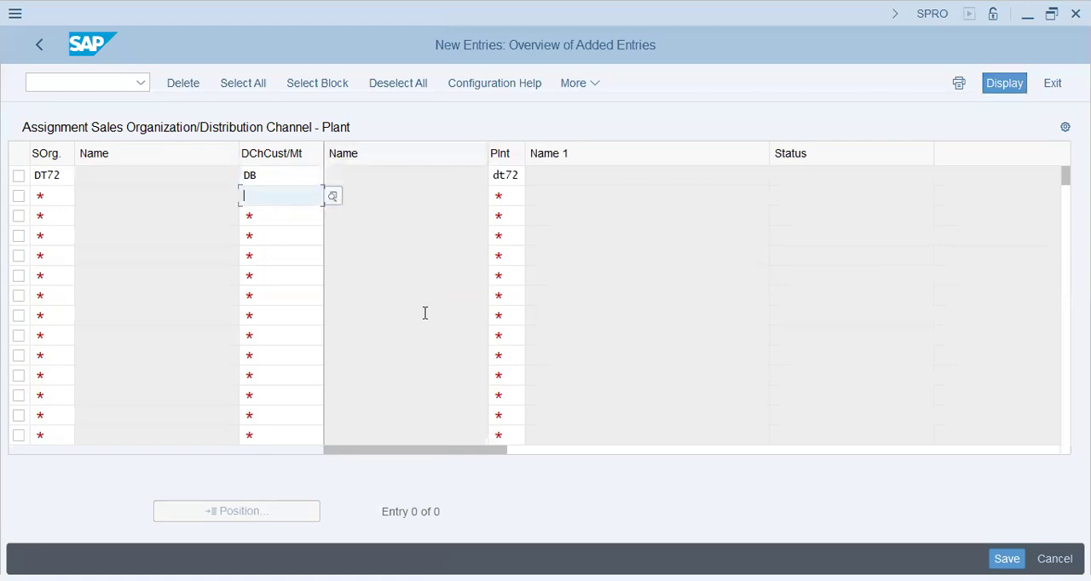
pyautogui.write('dd')
pyautogui.press('Down')
pyautogui.press('Tab')
pyautogui.hotkey('shift', 'Tab')
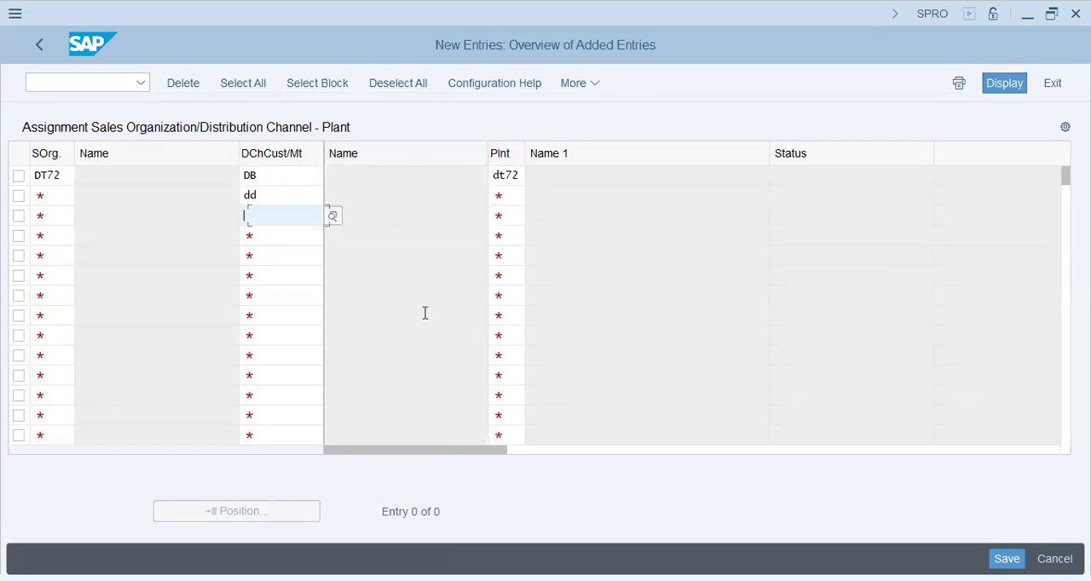
pyautogui.write('dh')
pyautogui.press('Tab')
# Complete the DD and DH rows with sales organization DT72 and plant DT72, and validate the entries
pyautogui.press('Up')
pyautogui.write('dt72')
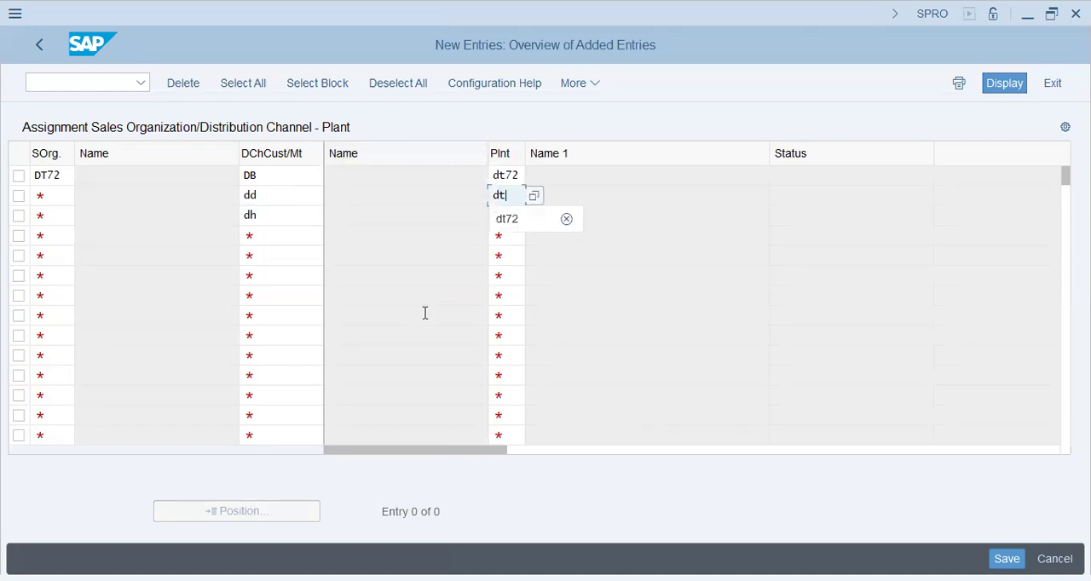
pyautogui.press('Tab')
pyautogui.press('Up')
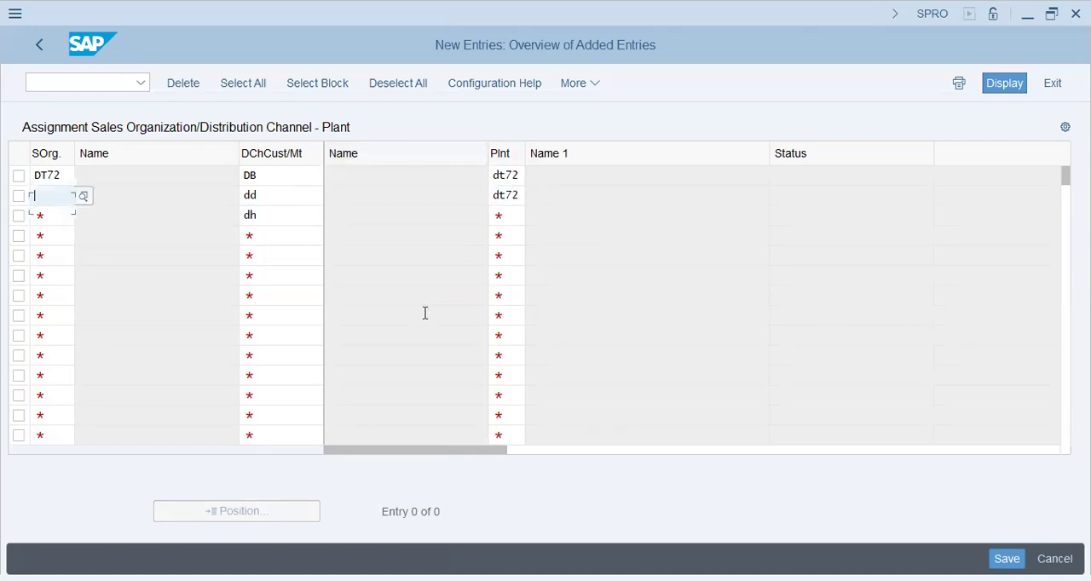
pyautogui.write('dt72')
pyautogui.press('Down')
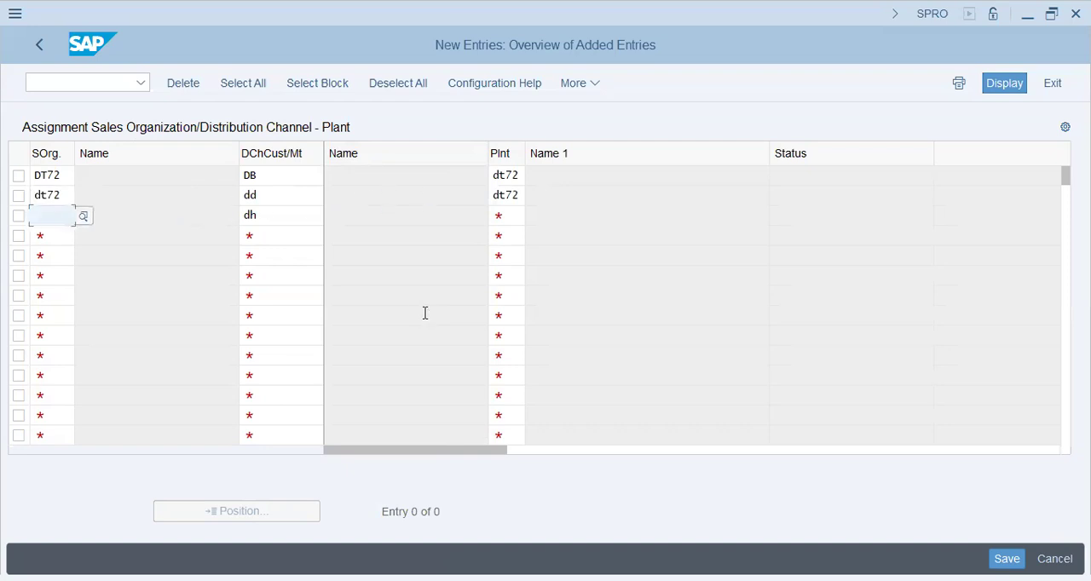
pyautogui.write('dt72')
pyautogui.press('Tab')
pyautogui.press('Tab')
pyautogui.write('dt72')
pyautogui.press('Return')
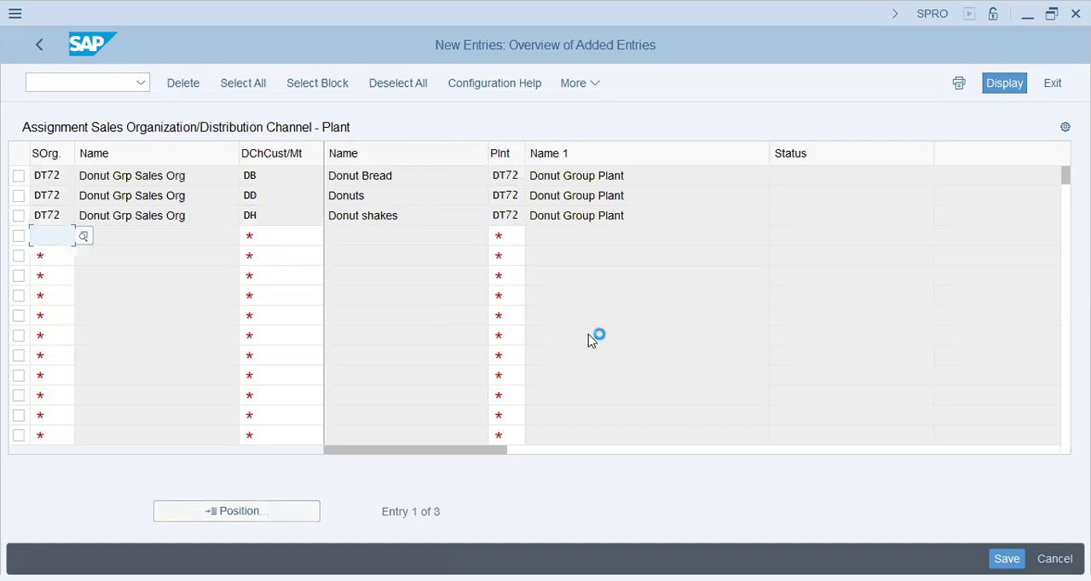
# Save the plant assignments under the DT72 - Donut Group - SD/MM Config customizing request and return to the implementation guide
pyautogui.hotkey('ctrl', 's')
pyautogui.click(361, 370)
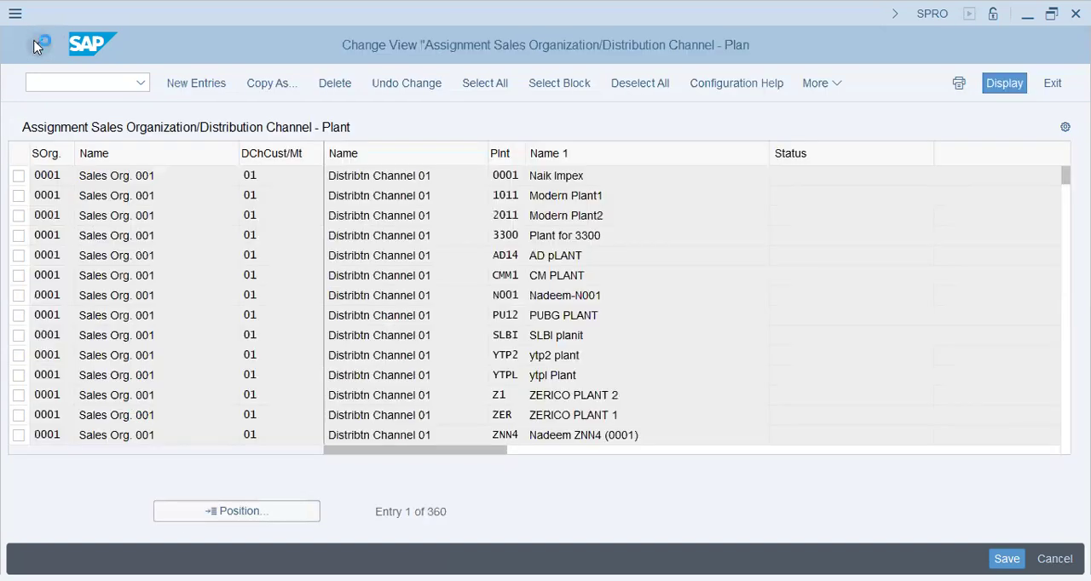
pyautogui.click(39, 45)
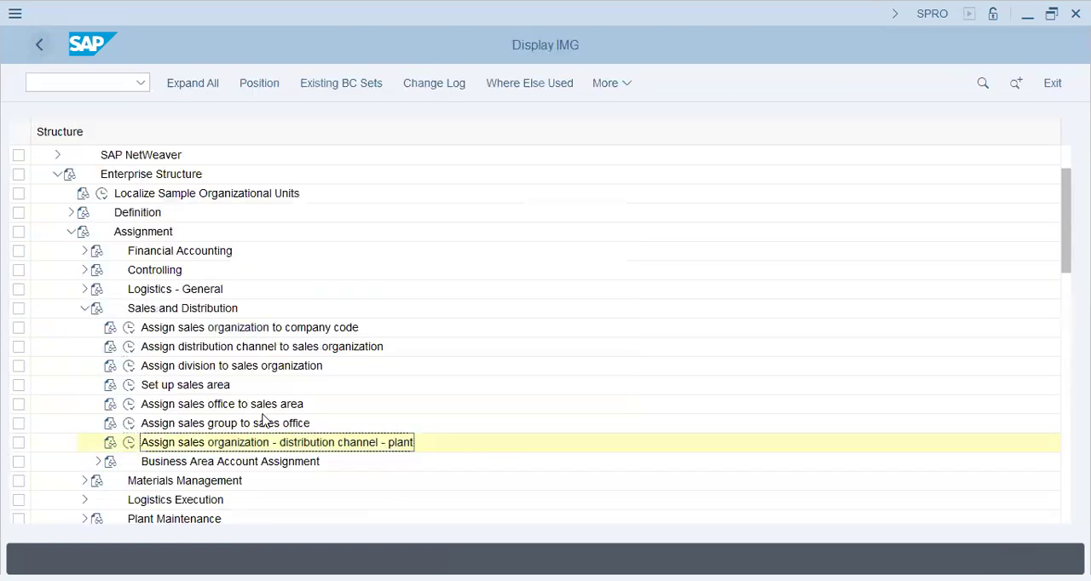
# Collapse the enterprise structure's Assignment section and expand Basic Functions under Sales and Distribution
pyautogui.click(84, 309)
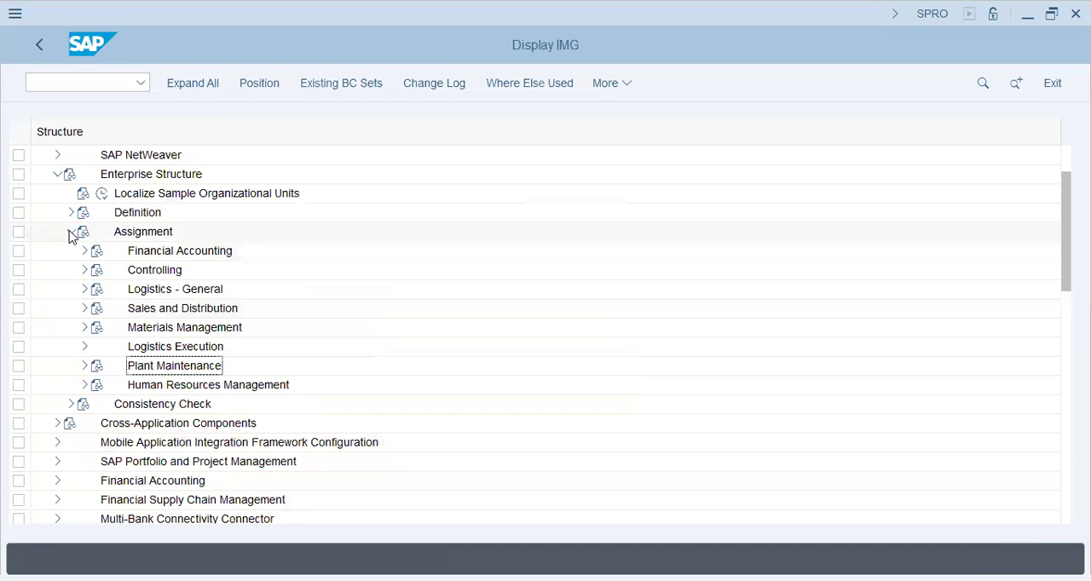
pyautogui.click(71, 231)
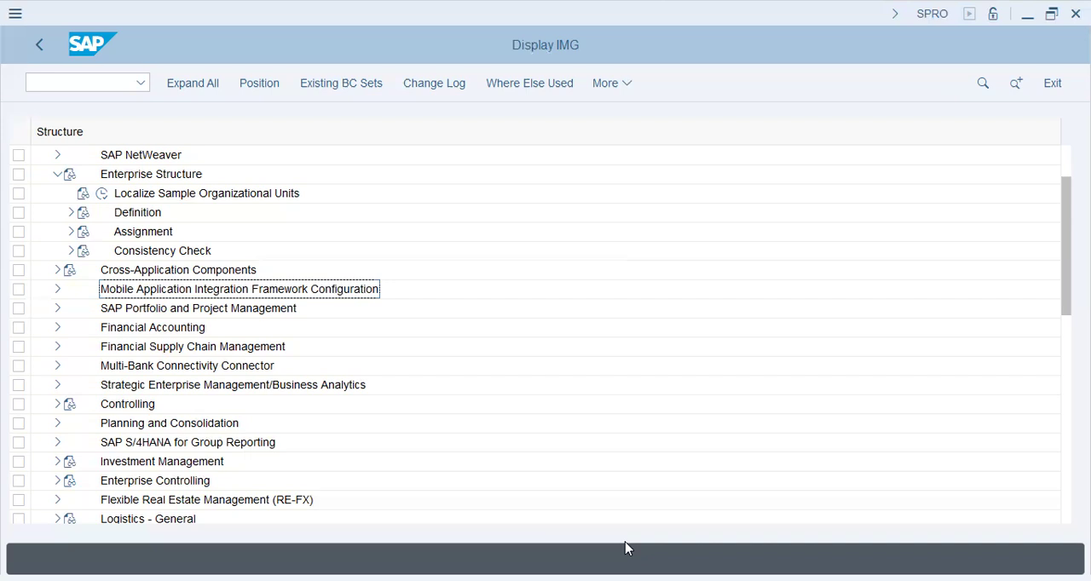
pyautogui.scroll(-3, 53, 409)
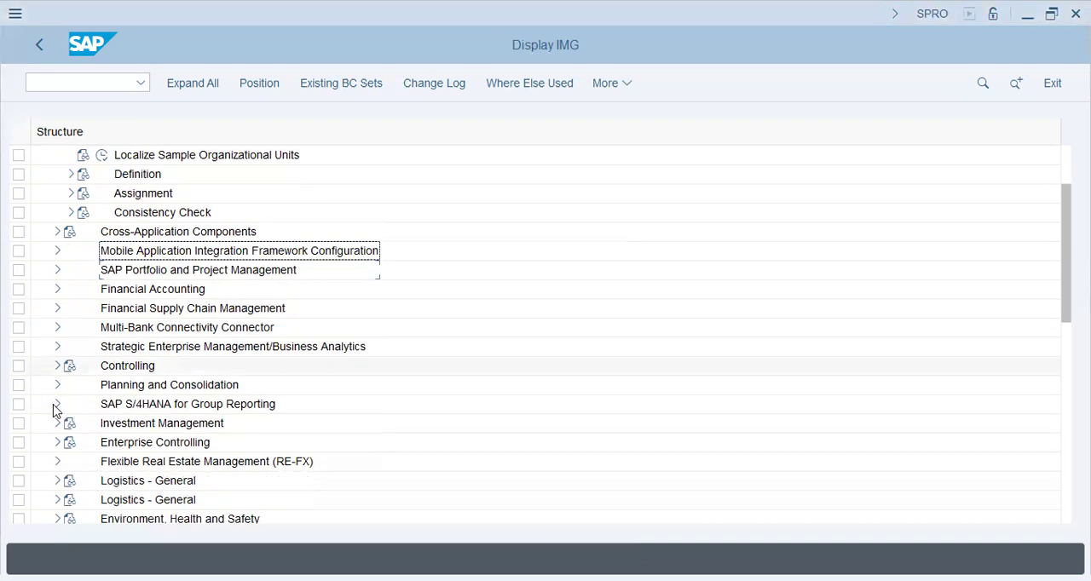
pyautogui.scroll(-2, 53, 414)
pyautogui.click(57, 423)
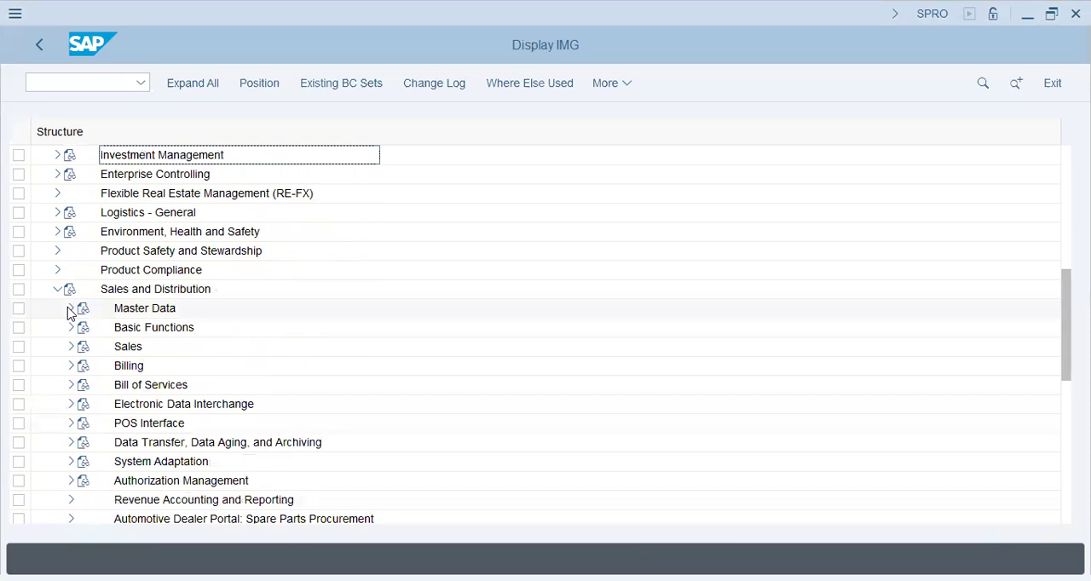
pyautogui.click(71, 331)
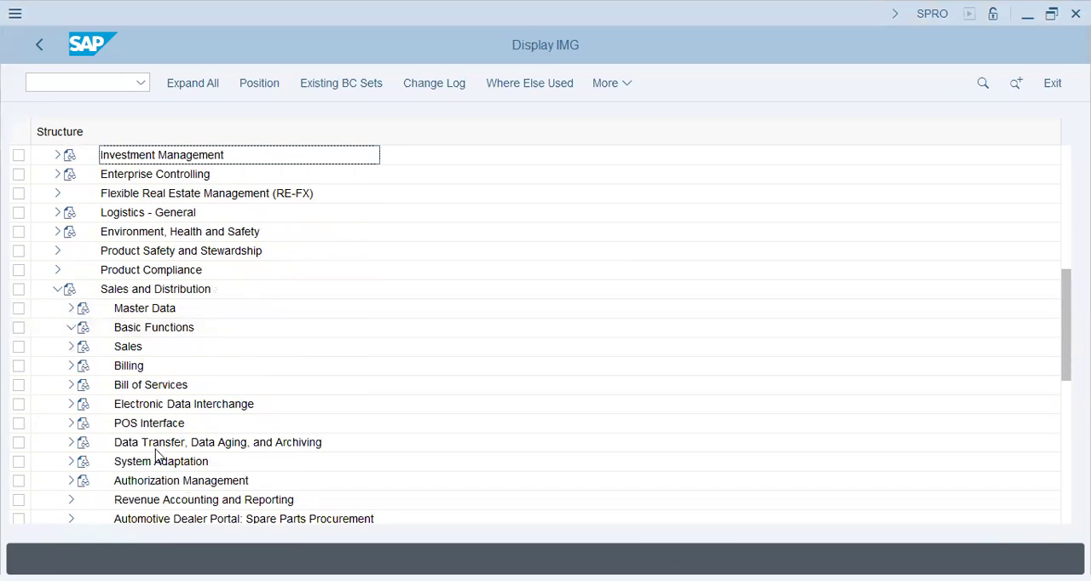
# Expand Partner Determination within Basic Functions and run the Set Up Partner Determination activity
pyautogui.click(156, 347)
pyautogui.scroll(-5, 156, 311)
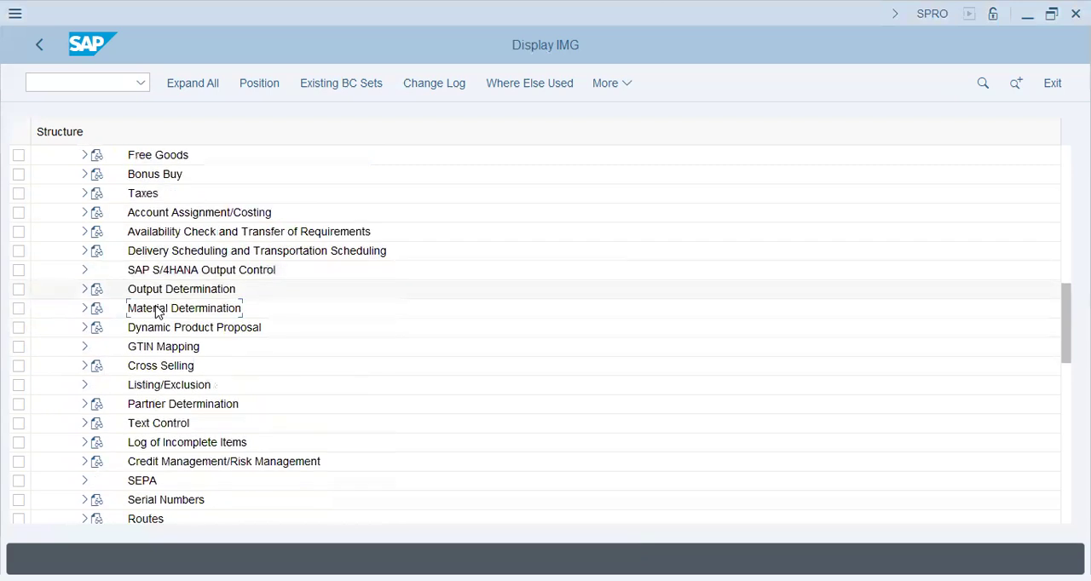
pyautogui.scroll(-2, 170, 486)
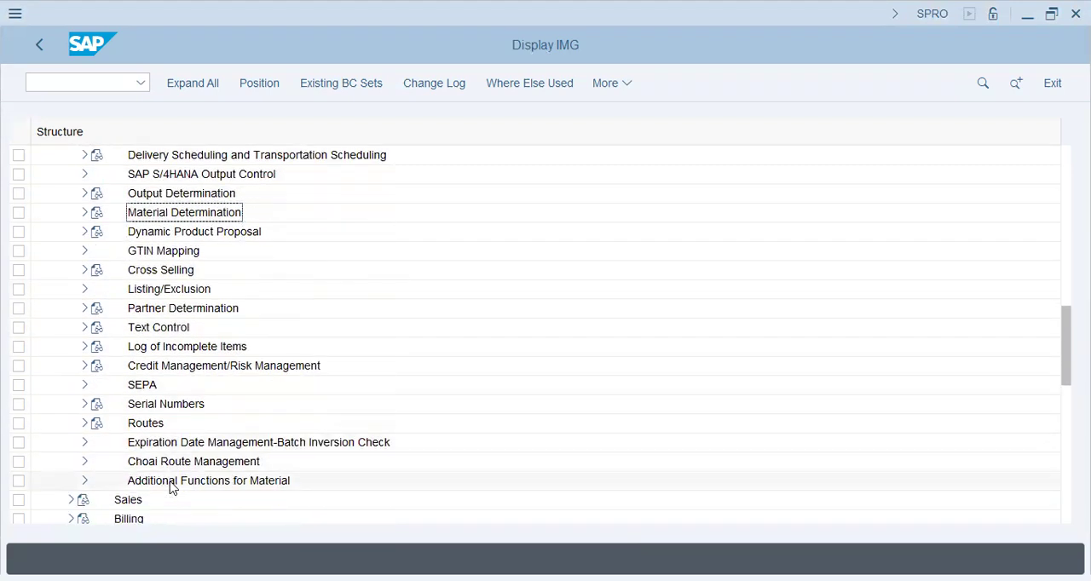
pyautogui.scroll(2, 146, 312)
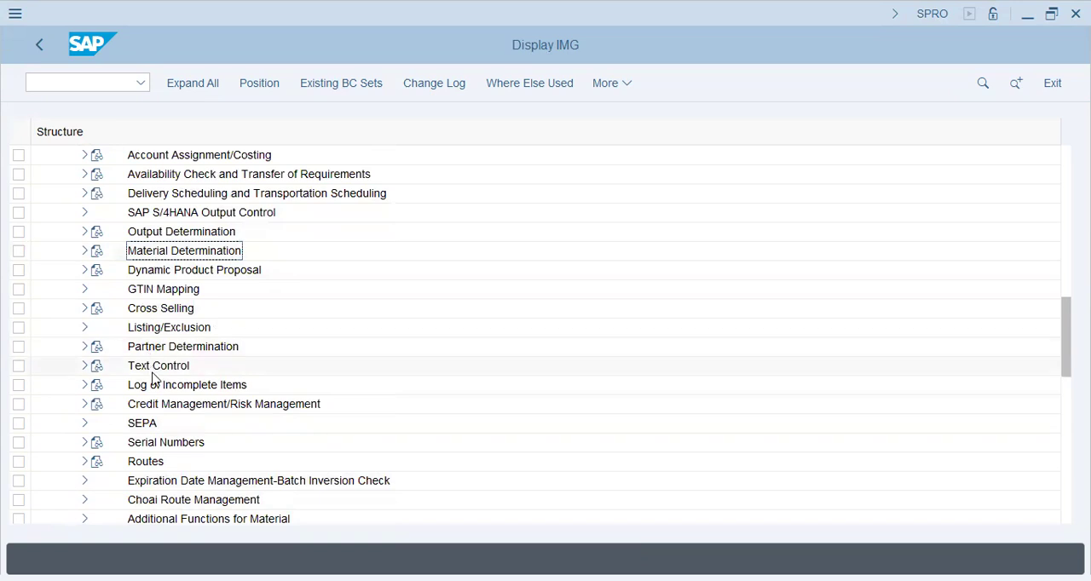
pyautogui.click(151, 347)
pyautogui.click(84, 346)
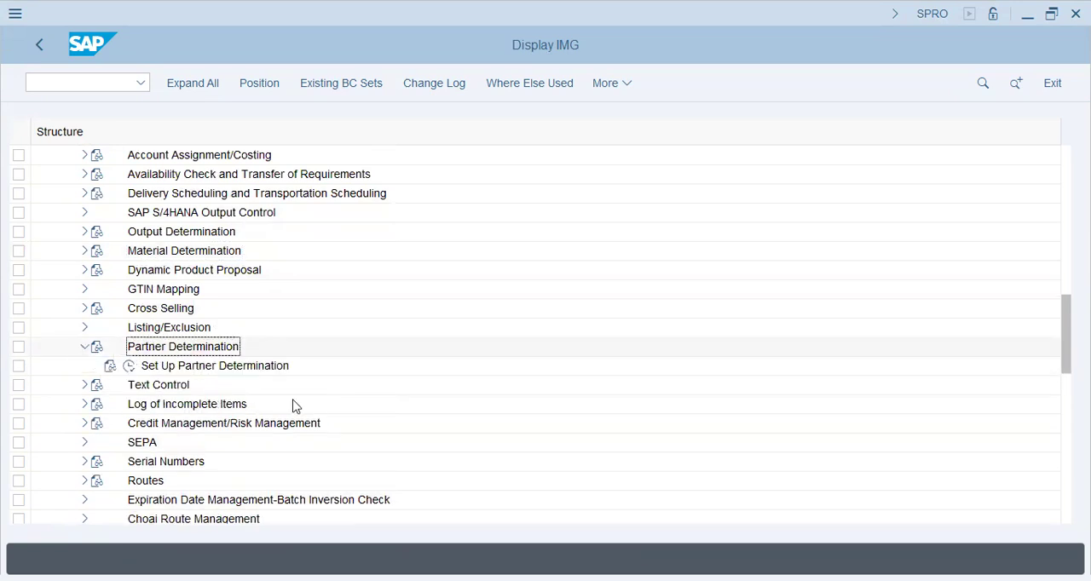
pyautogui.click(130, 365)
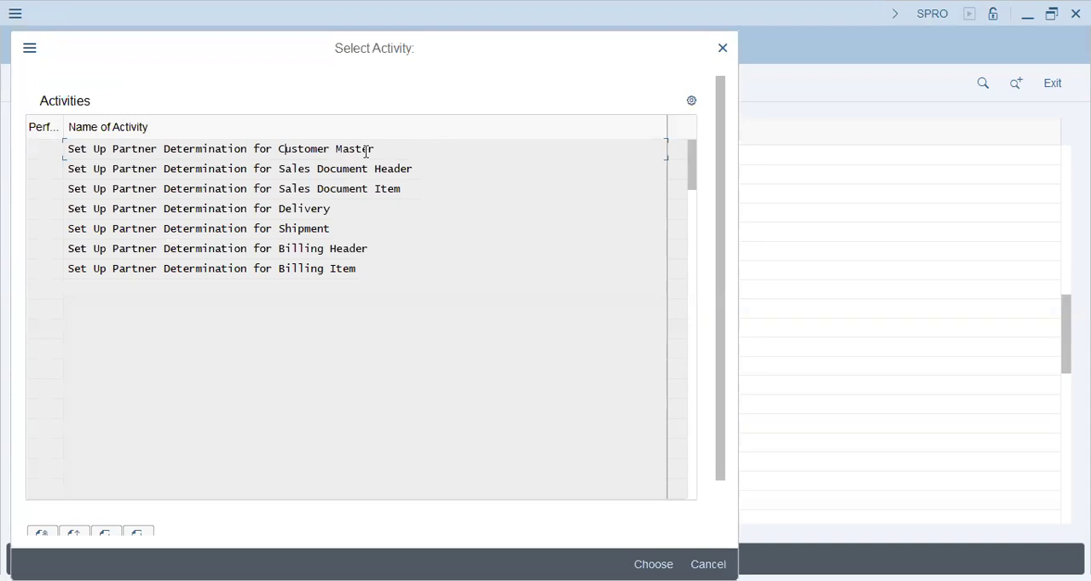
# Open Set Up Partner Determination for Customer Master from the activity list
pyautogui.click(349, 171)
pyautogui.click(339, 187)
pyautogui.click(310, 230)
pyautogui.click(313, 267)
pyautogui.doubleClick(305, 149)
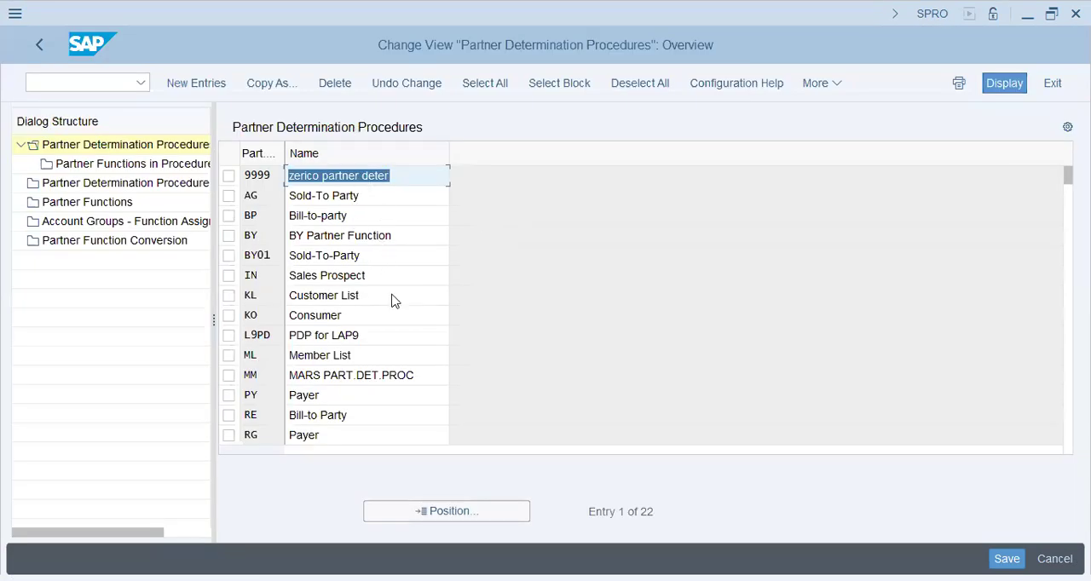
# Start new entries for the partner functions in procedure BY01 and list the available partner functions for the first row
pyautogui.click(228, 255)
pyautogui.doubleClick(155, 166)
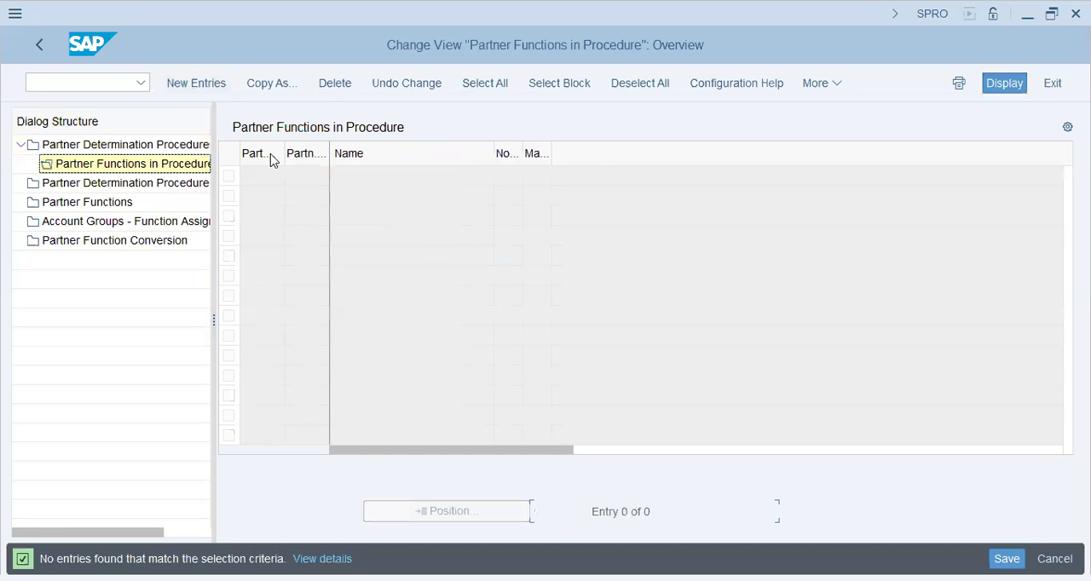
pyautogui.click(196, 82)
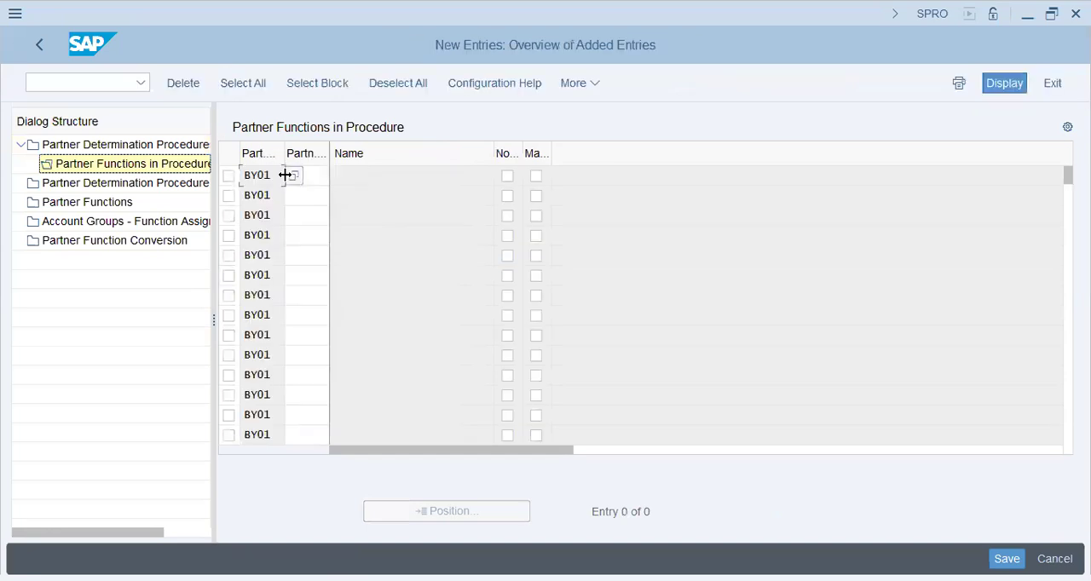
pyautogui.click(308, 179)
pyautogui.scroll(-1, 307, 270)
pyautogui.click(307, 181)
pyautogui.click(338, 176)
pyautogui.press('F4')
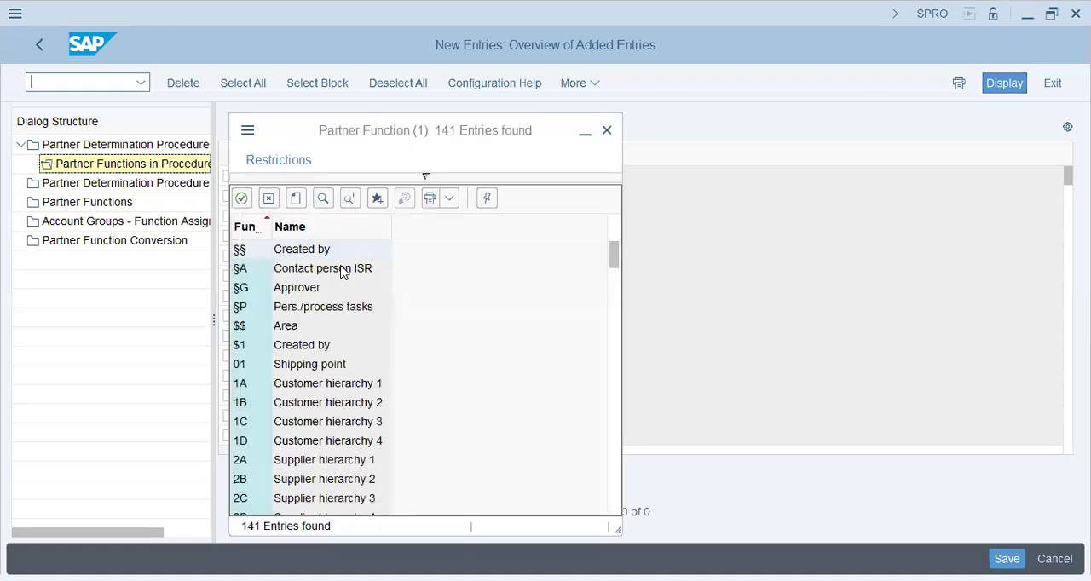
# Choose partner function BU (Buyer) for the first BY01 row and validate the entry
pyautogui.scroll(-3, 330, 407)
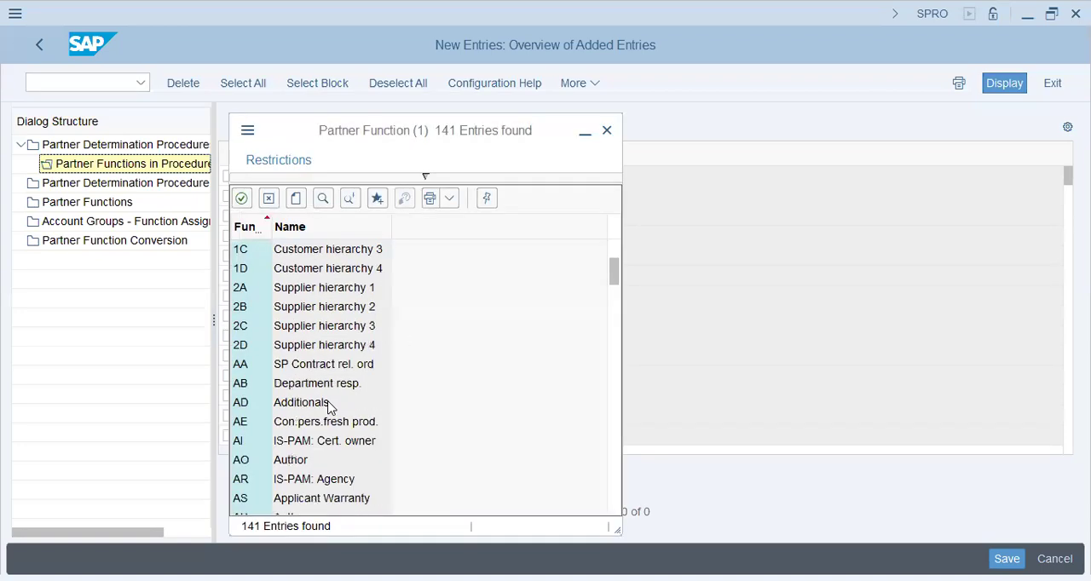
pyautogui.scroll(-3, 335, 401)
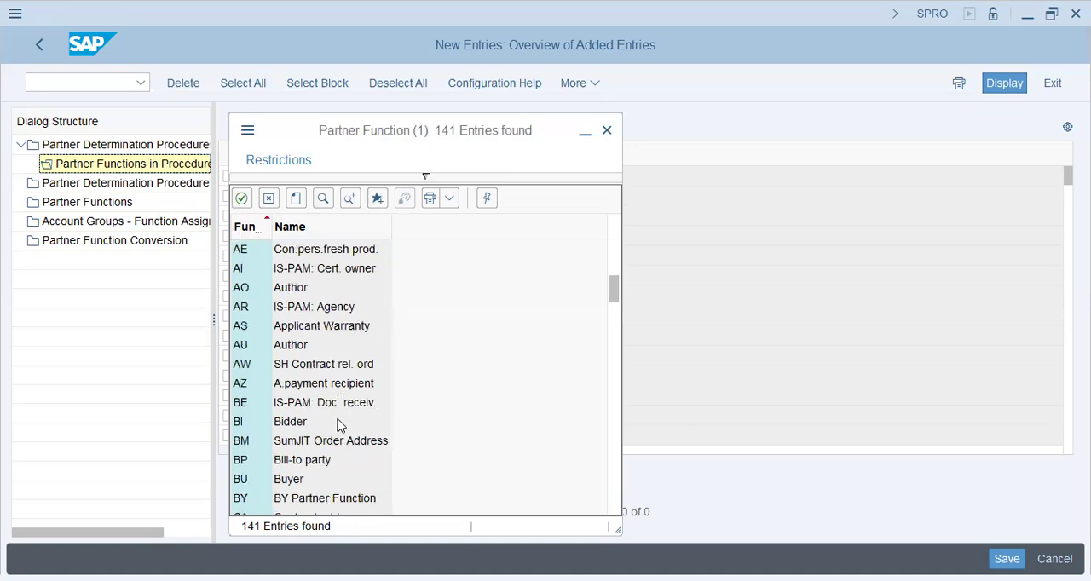
pyautogui.click(310, 461)
pyautogui.scroll(-3, 310, 452)
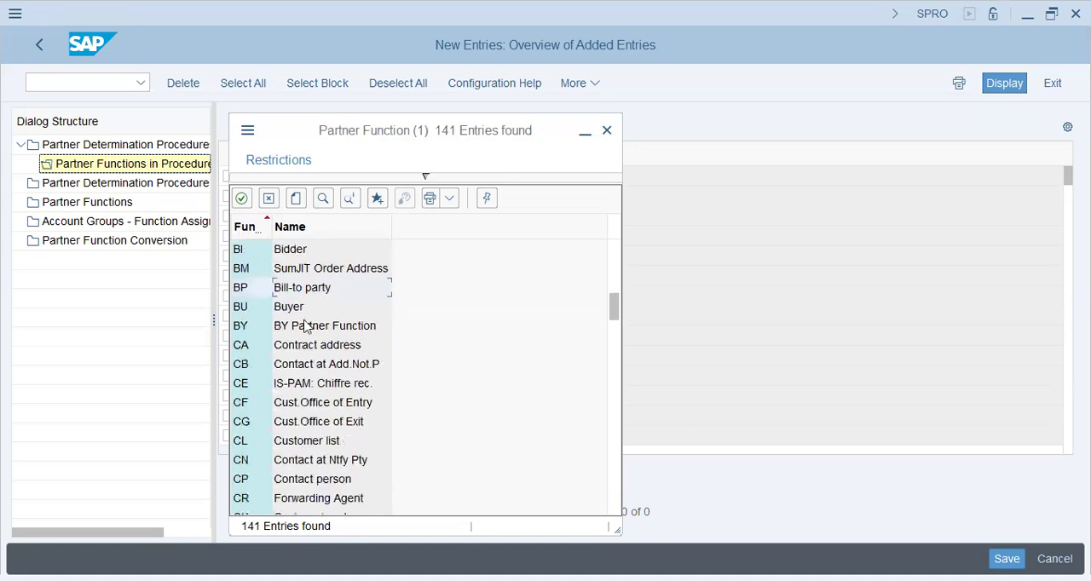
pyautogui.click(308, 309)
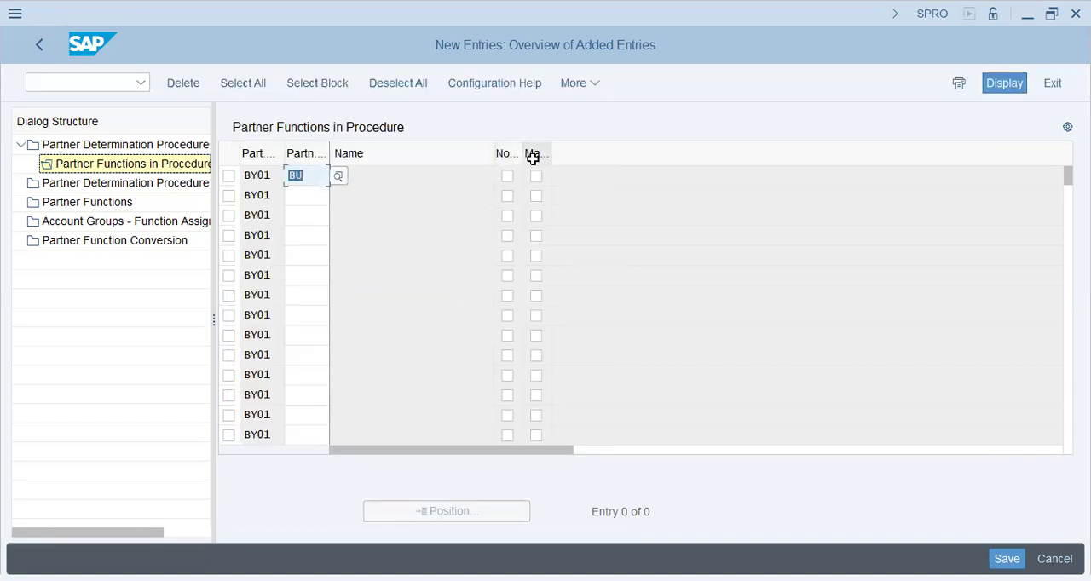
pyautogui.click(417, 296)
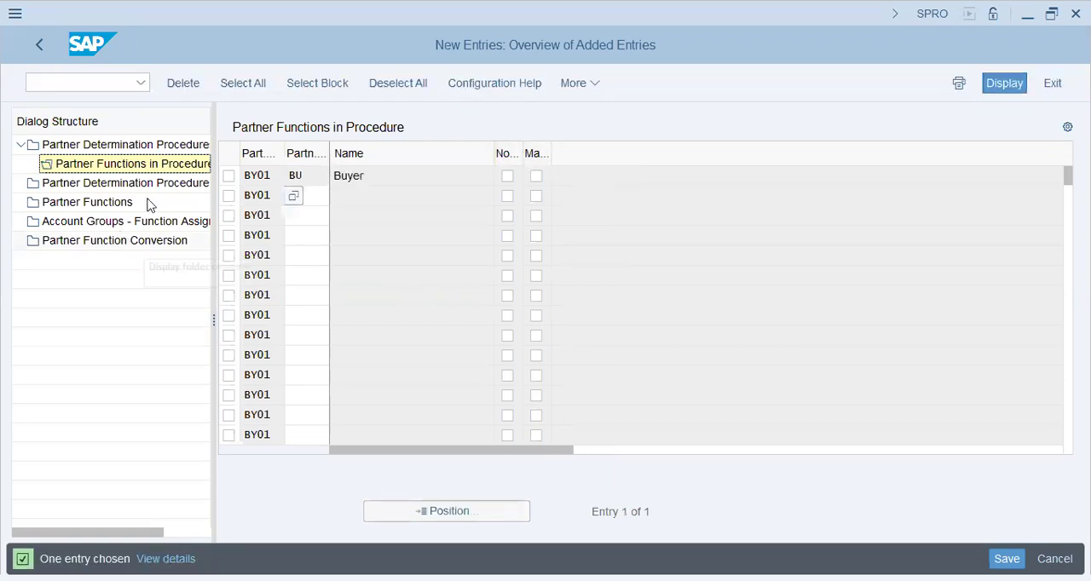
# Review the partner determination procedure assignment, examining the procedures assigned to account groups such as Sold-to party and Payer
pyautogui.click(75, 187)
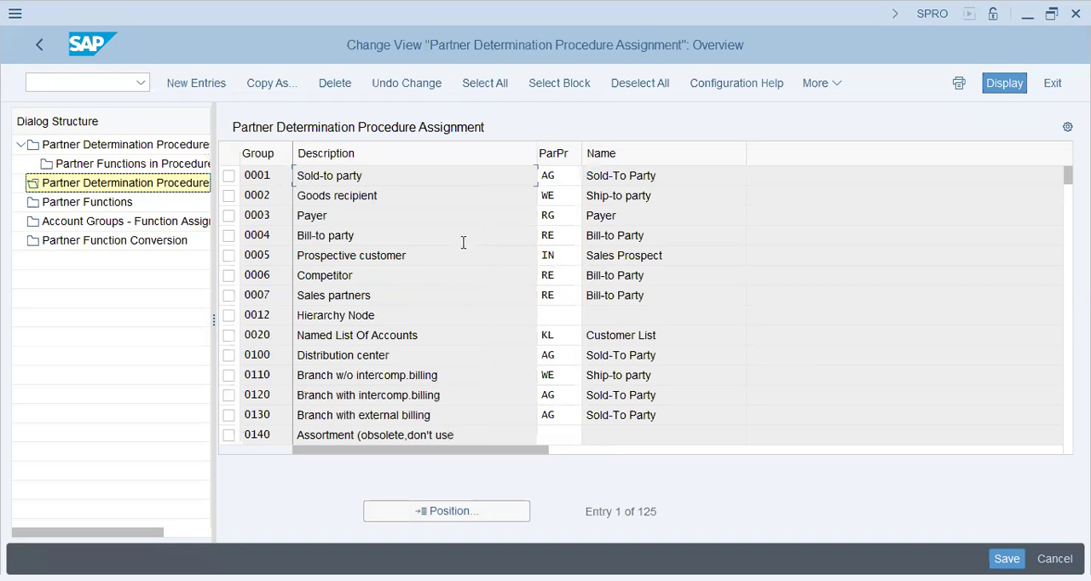
pyautogui.click(381, 276)
pyautogui.moveTo(348, 216); pyautogui.dragTo(170, 210)
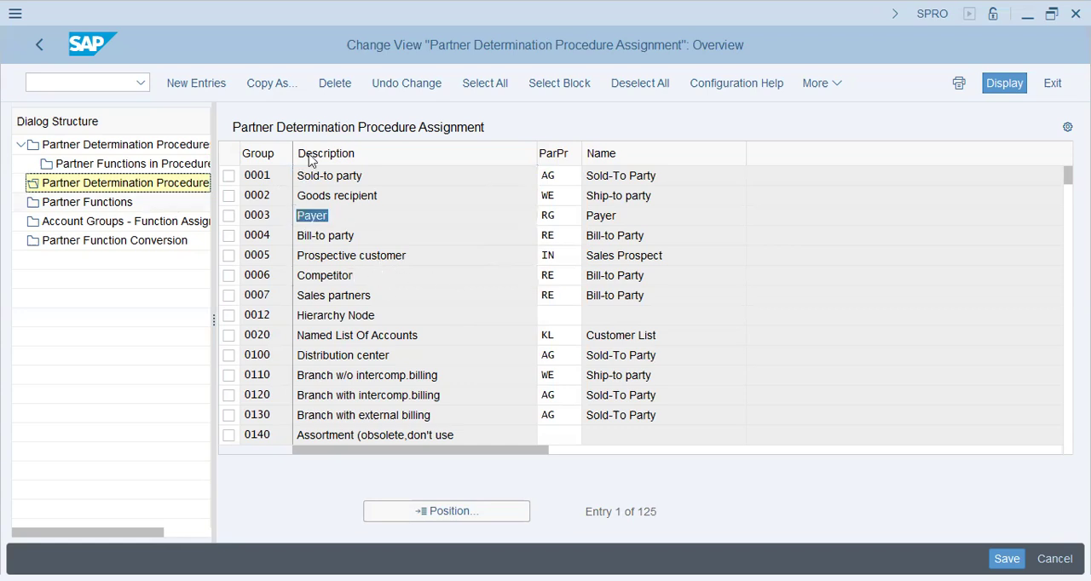
pyautogui.moveTo(368, 177); pyautogui.dragTo(3, 172)
pyautogui.moveTo(565, 179); pyautogui.dragTo(480, 179)
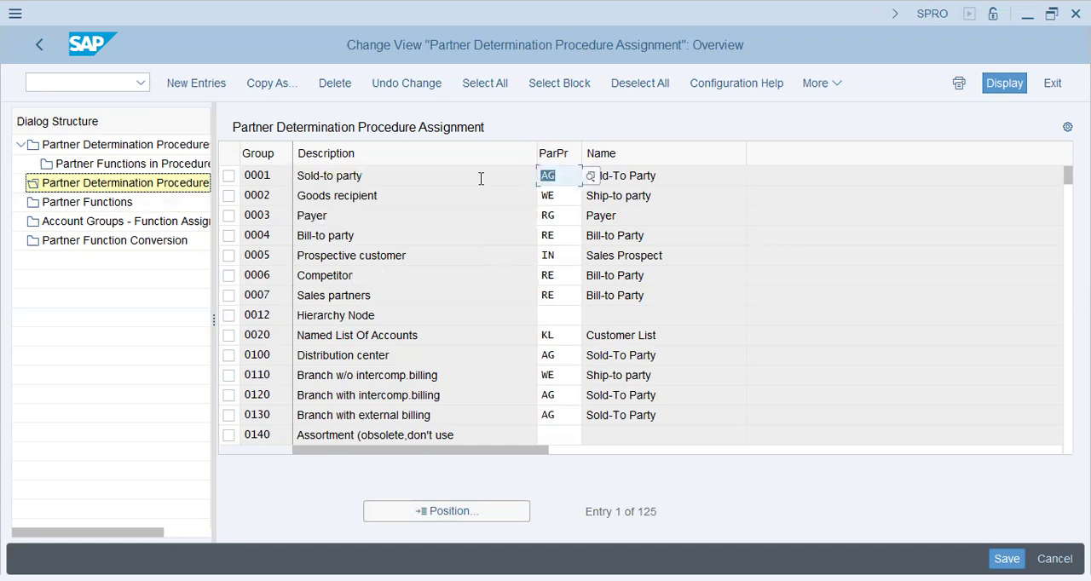
pyautogui.moveTo(723, 174); pyautogui.dragTo(82, 197)
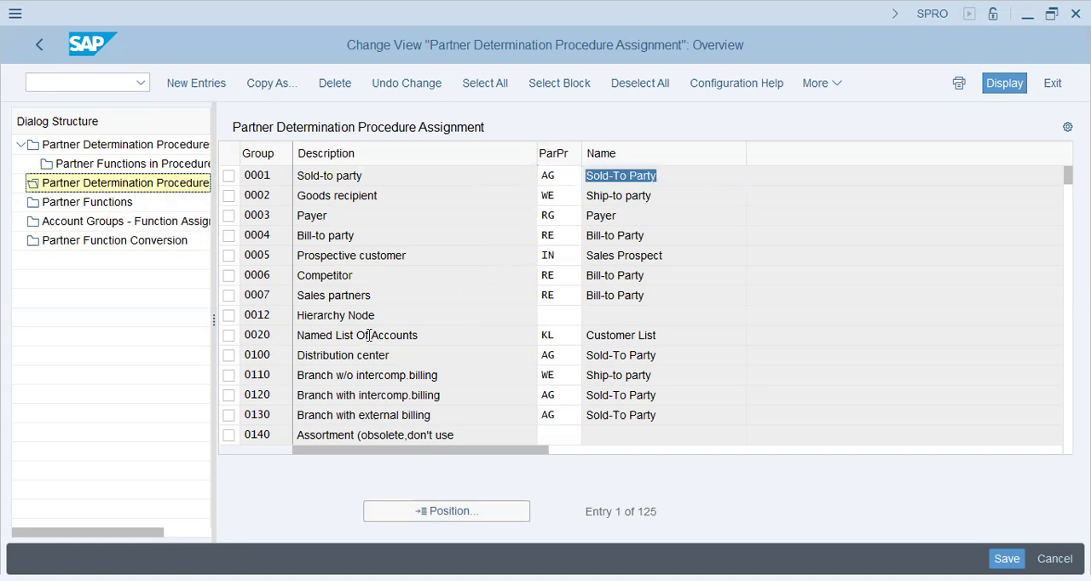
# Review the list of partner functions and their assignment to account groups
pyautogui.click(117, 202)
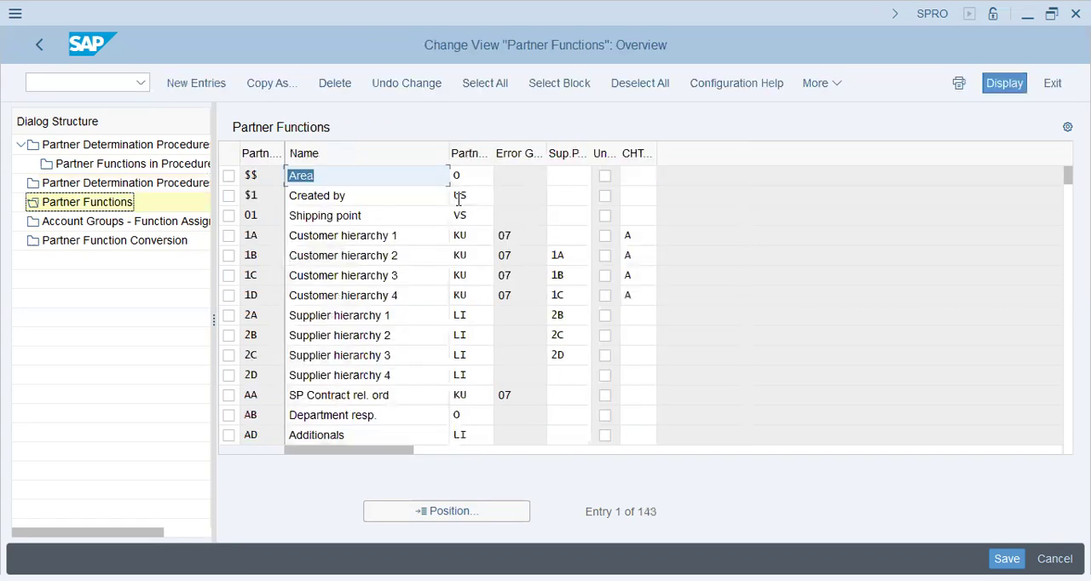
pyautogui.click(343, 196)
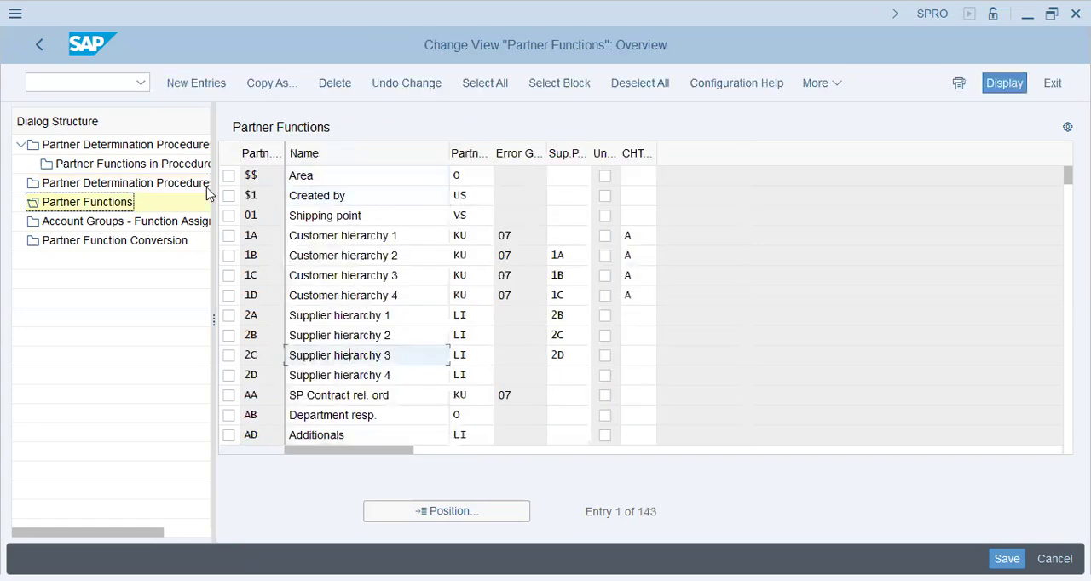
pyautogui.click(120, 222)
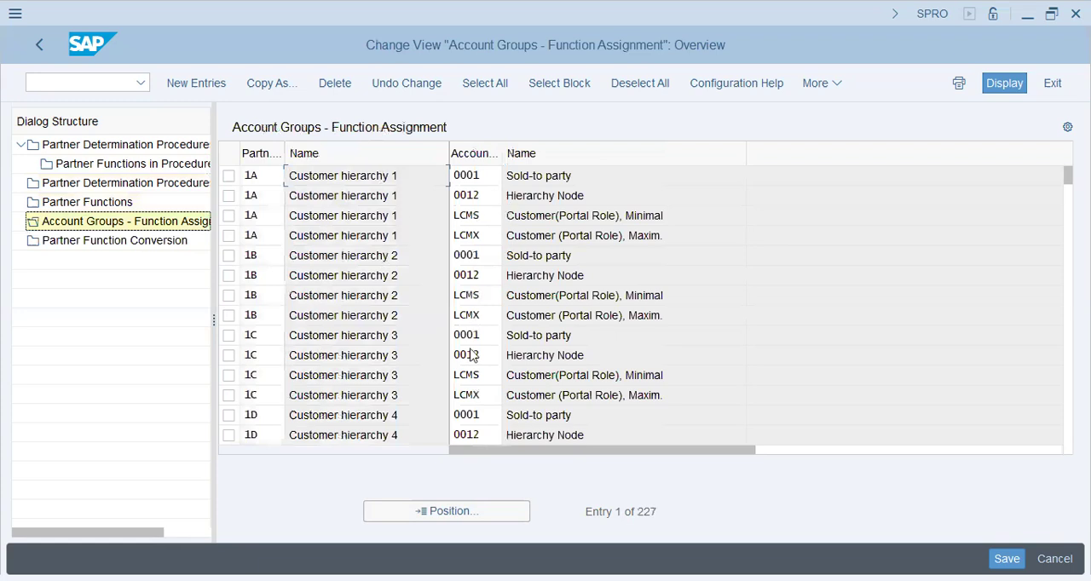
pyautogui.click(122, 241)
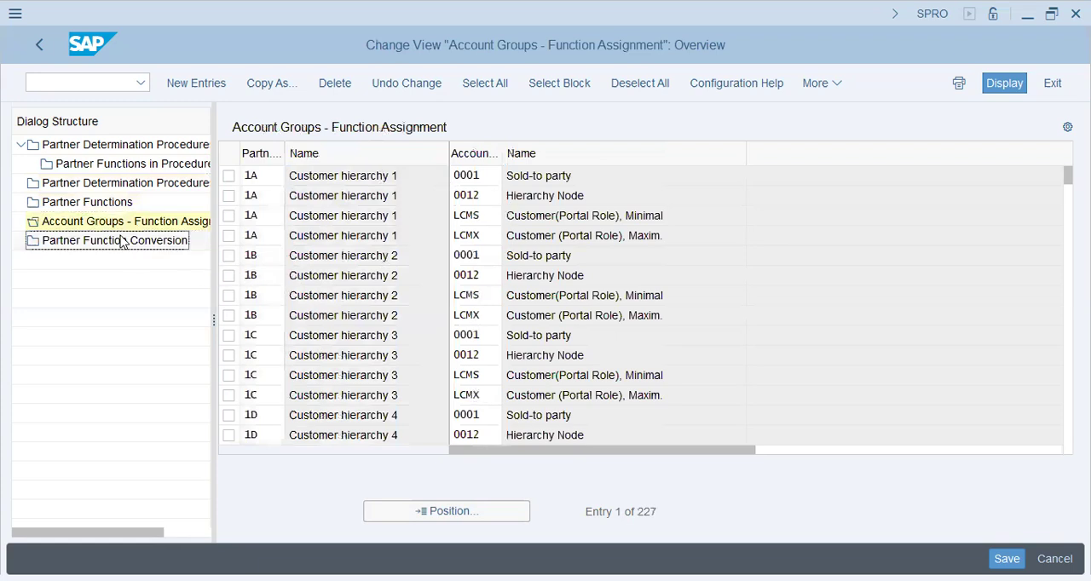
# Leave the customer master setup and save the new partner function under the DT72 - Donut Group - SD/MM Config customizing request
pyautogui.click(42, 40)
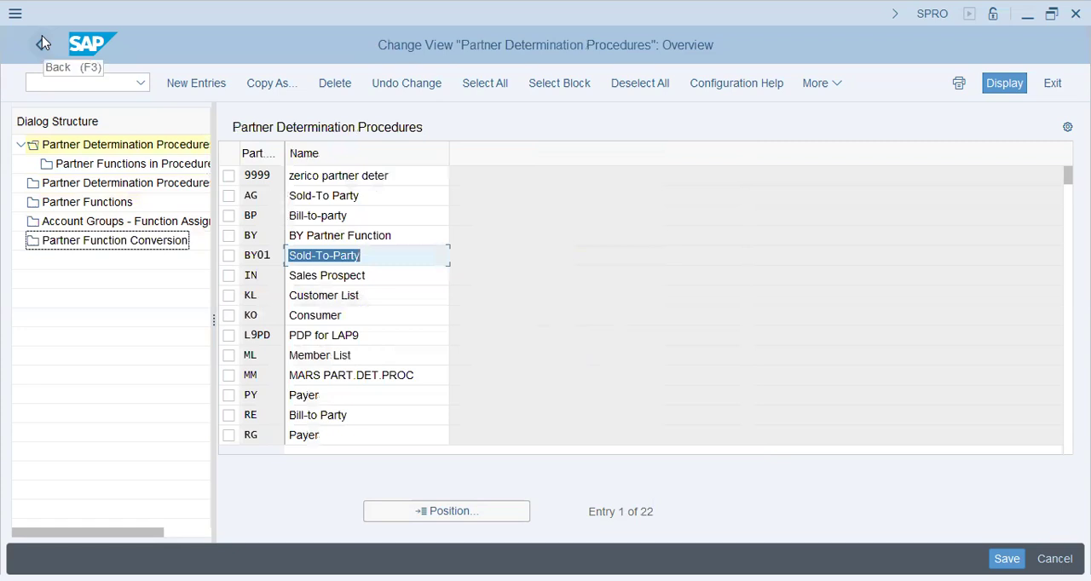
pyautogui.click(42, 40)
pyautogui.click(328, 389)
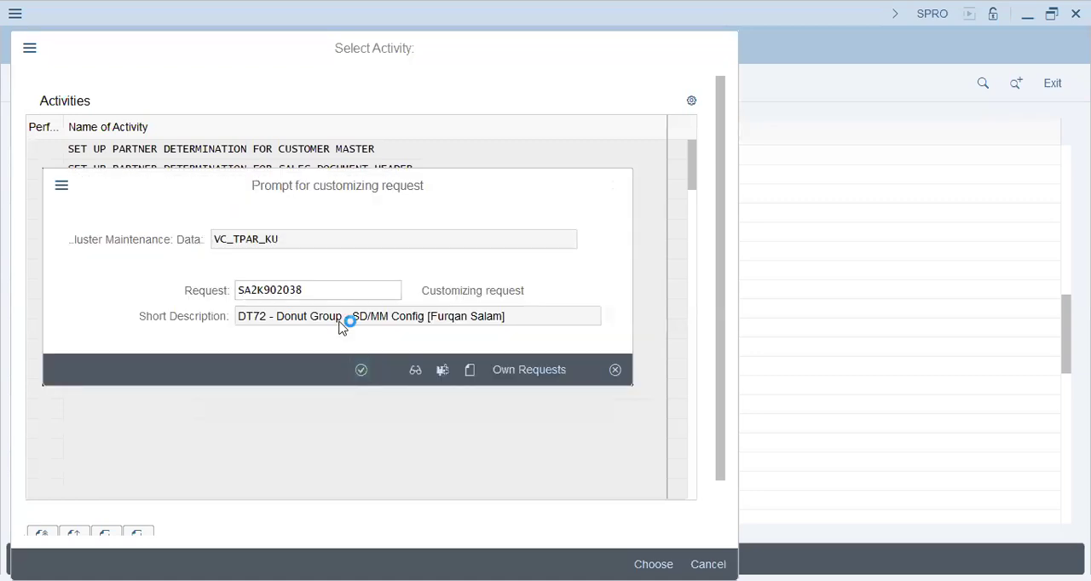
pyautogui.press('Return')
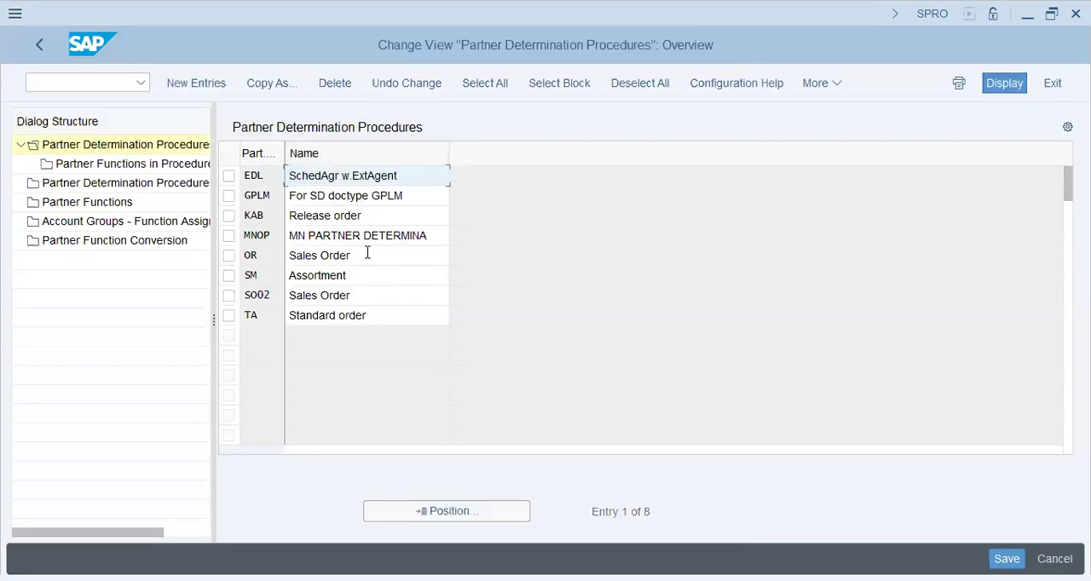
# In the sales document header setup, examine the partner functions and mandatory settings of procedure OR, and return to the activity list
pyautogui.click(366, 254)
pyautogui.click(228, 254)
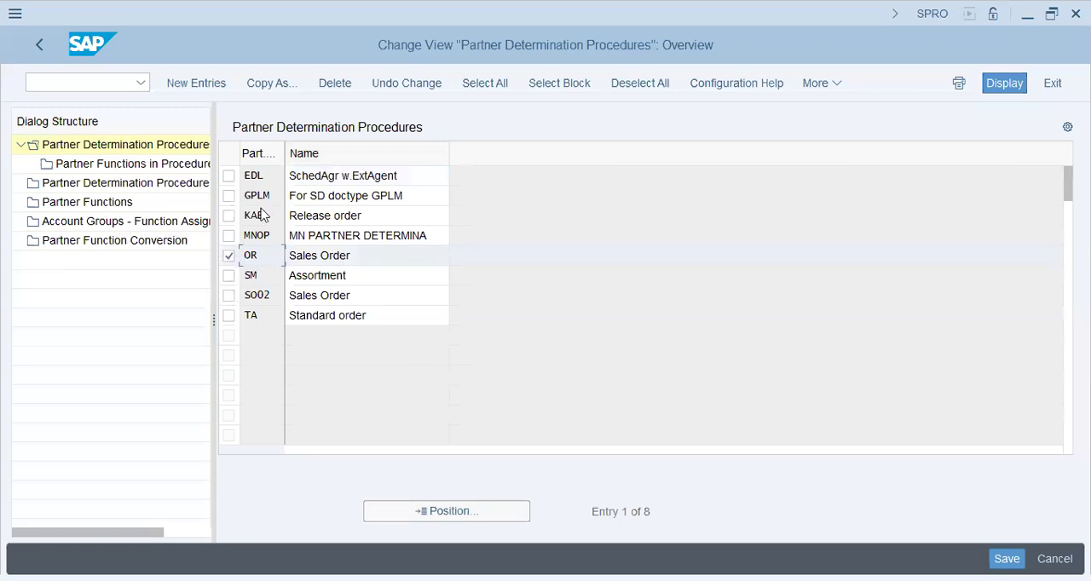
pyautogui.doubleClick(191, 165)
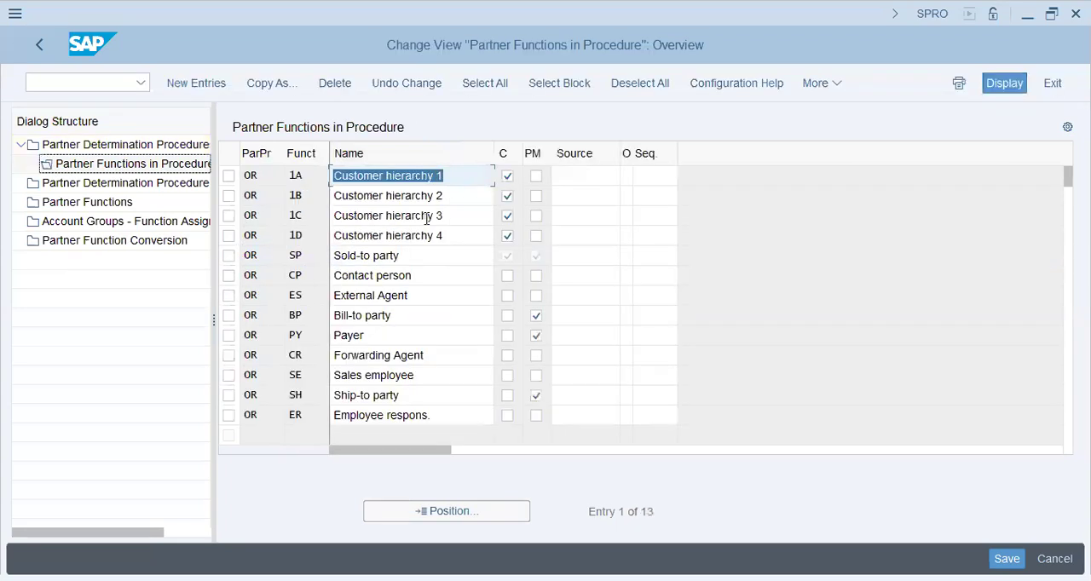
pyautogui.click(402, 317)
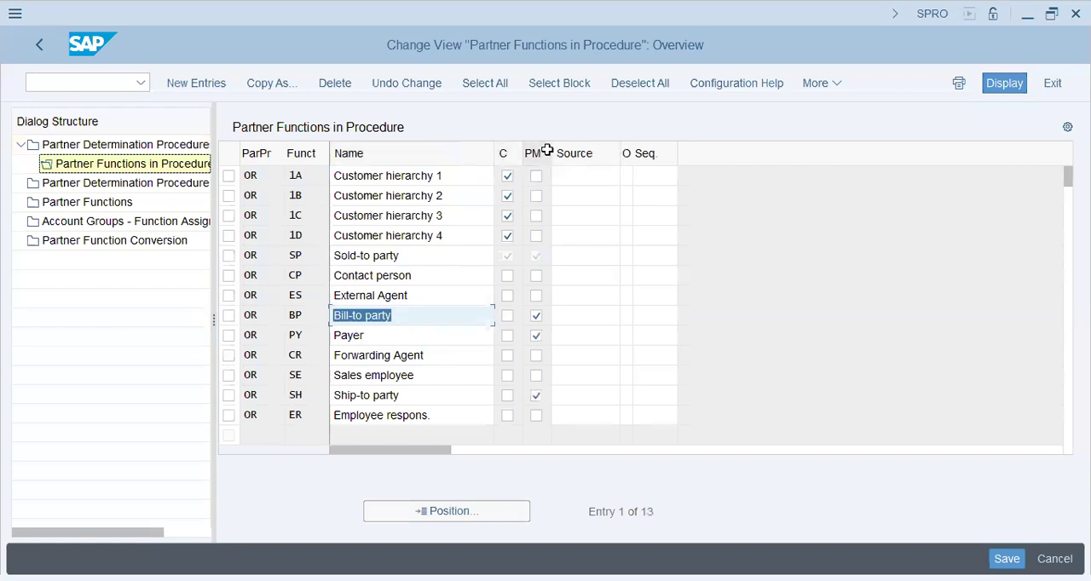
pyautogui.click(536, 335)
pyautogui.click(47, 48)
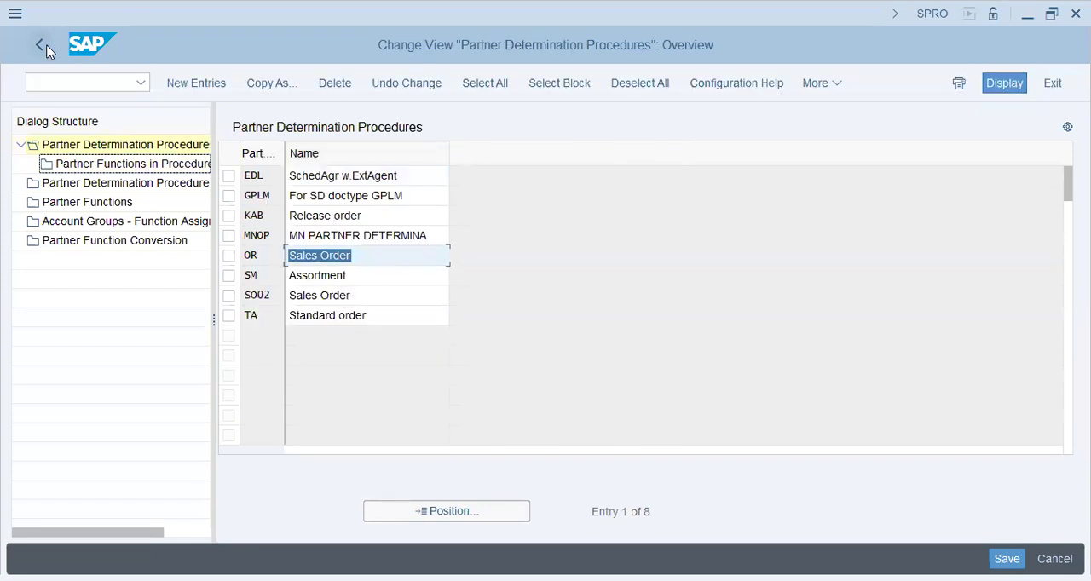
pyautogui.click(47, 48)
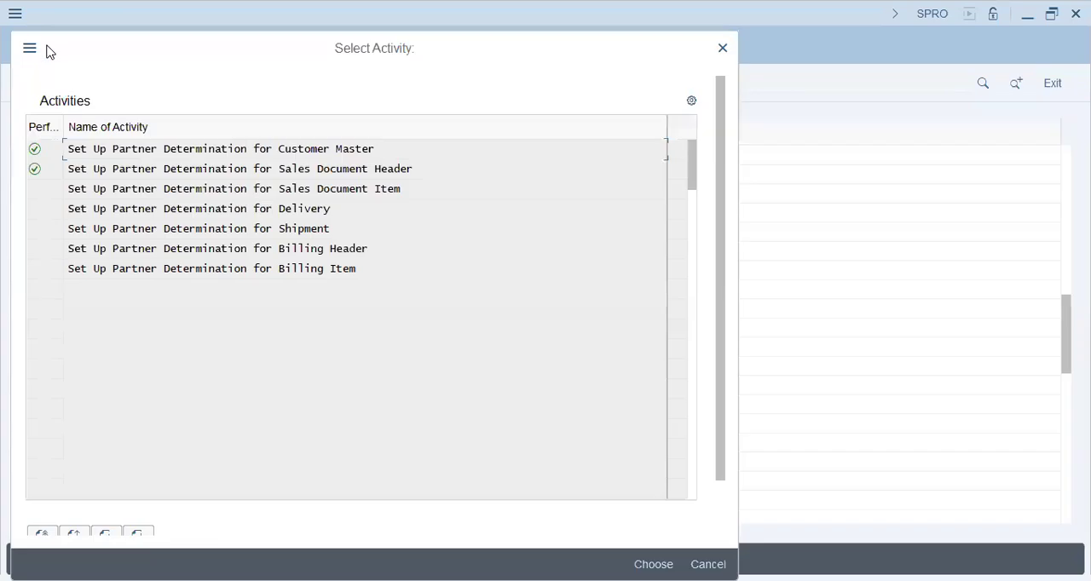
# Open the partner determination setup for Delivery and review its procedures, including Shipping Notif. and Delivery note
pyautogui.doubleClick(302, 209)
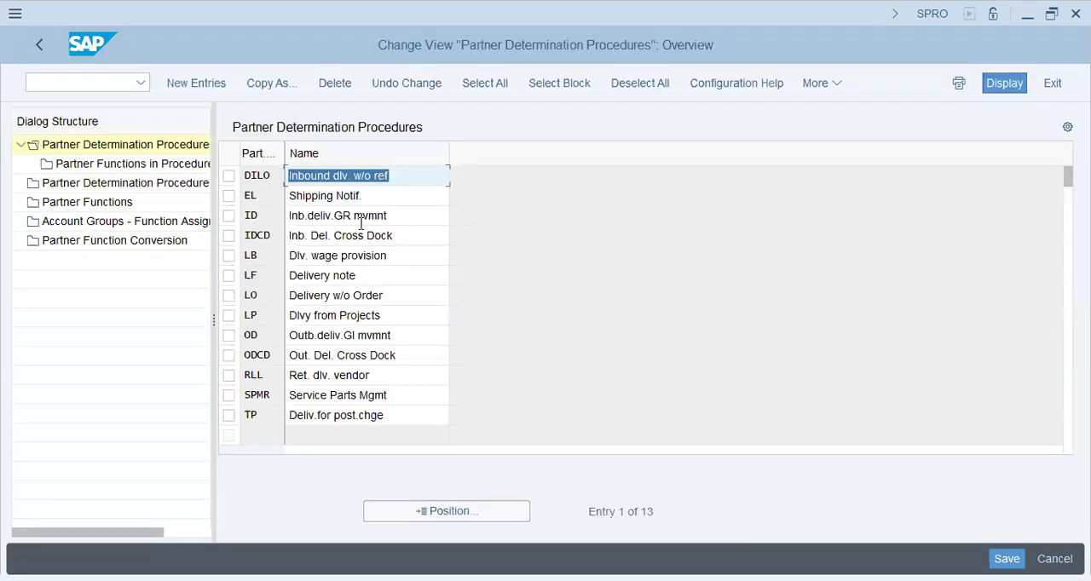
pyautogui.click(361, 275)
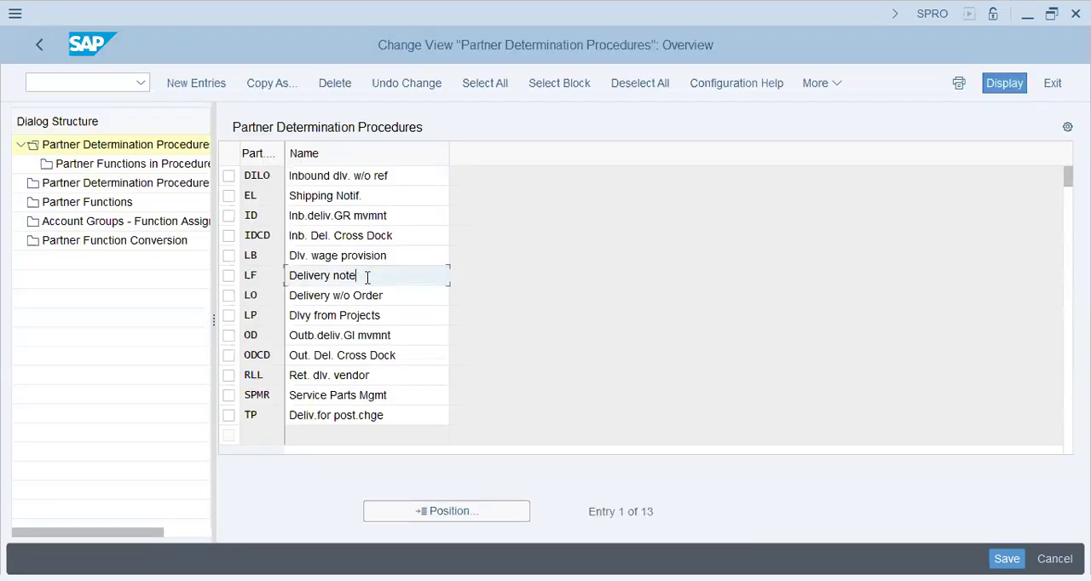
pyautogui.moveTo(365, 278); pyautogui.dragTo(7, 316)
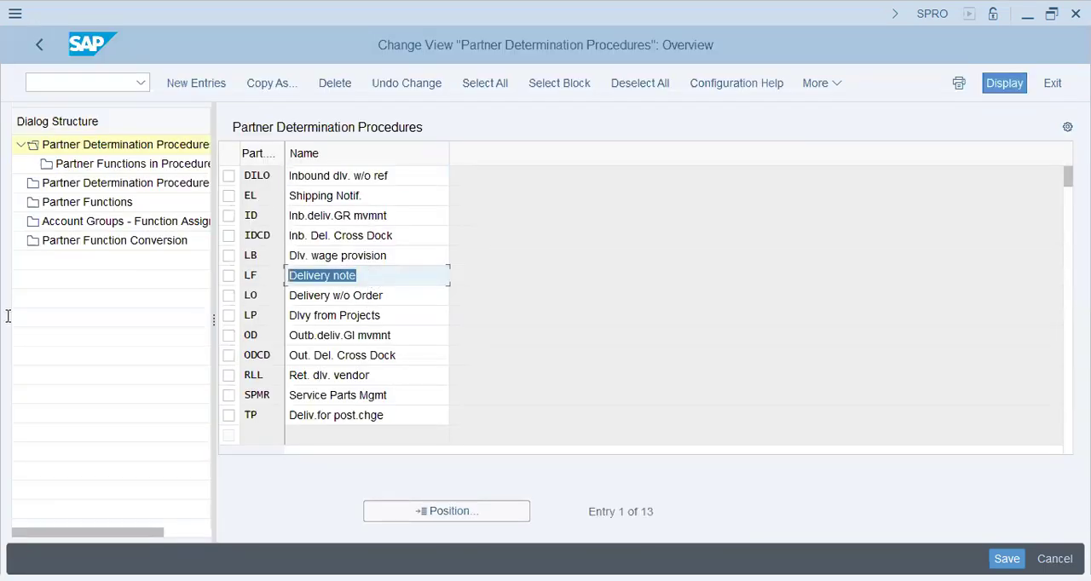
pyautogui.click(388, 282)
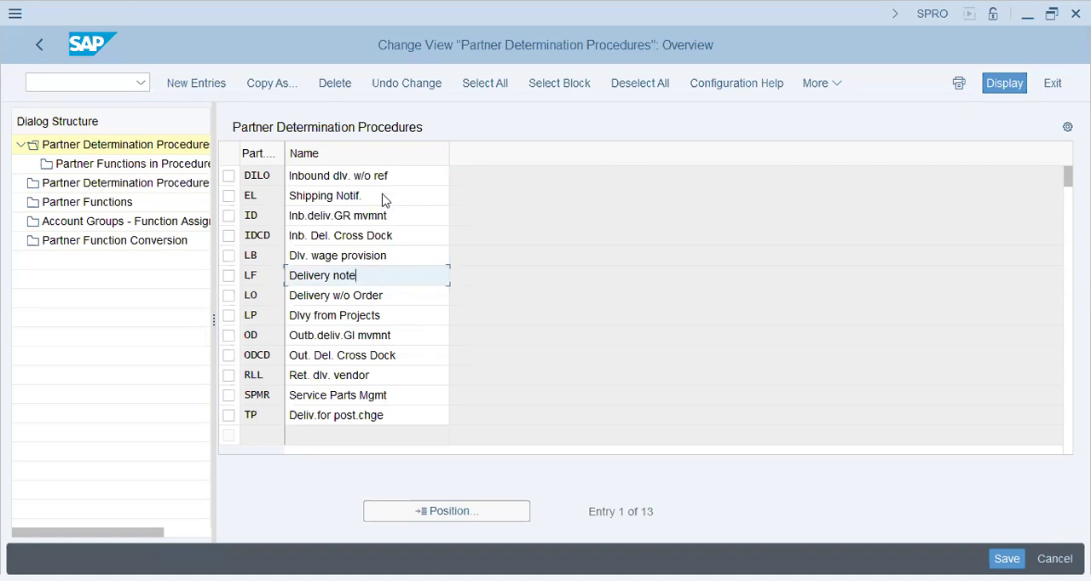
pyautogui.hotkey('ctrl', 'a')
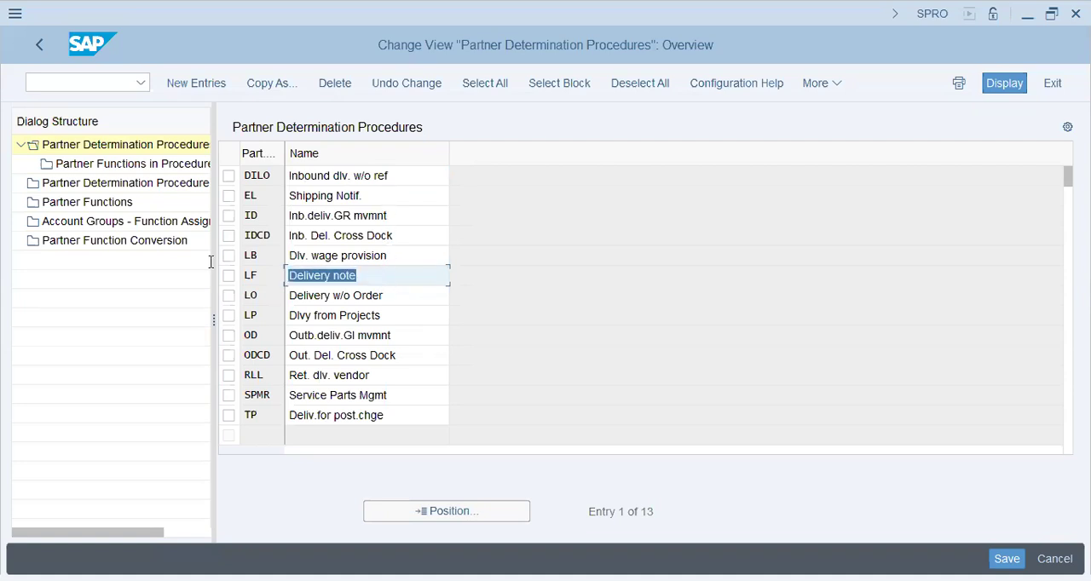
pyautogui.click(408, 175)
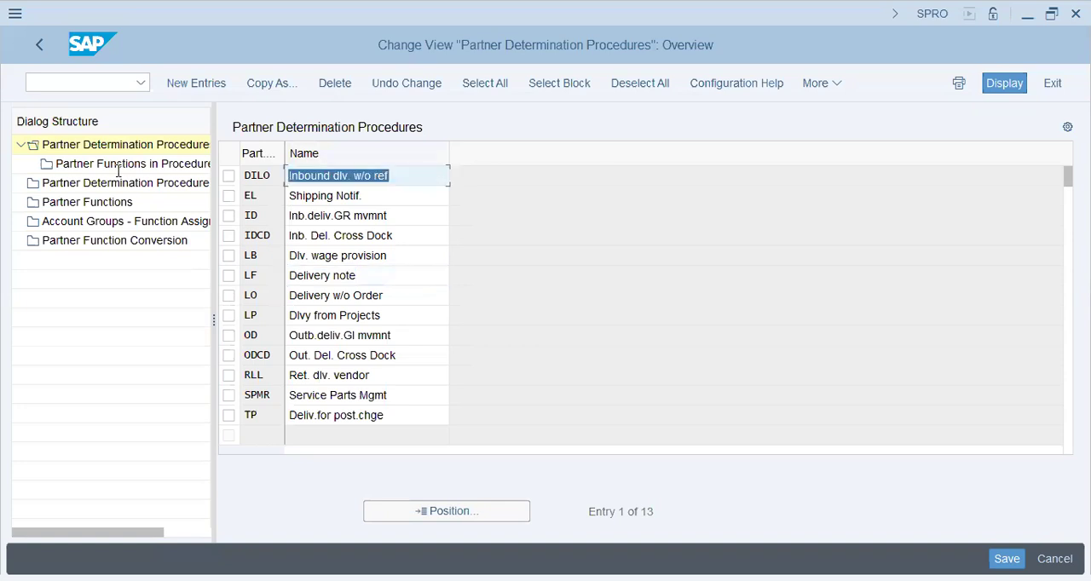
pyautogui.click(383, 199)
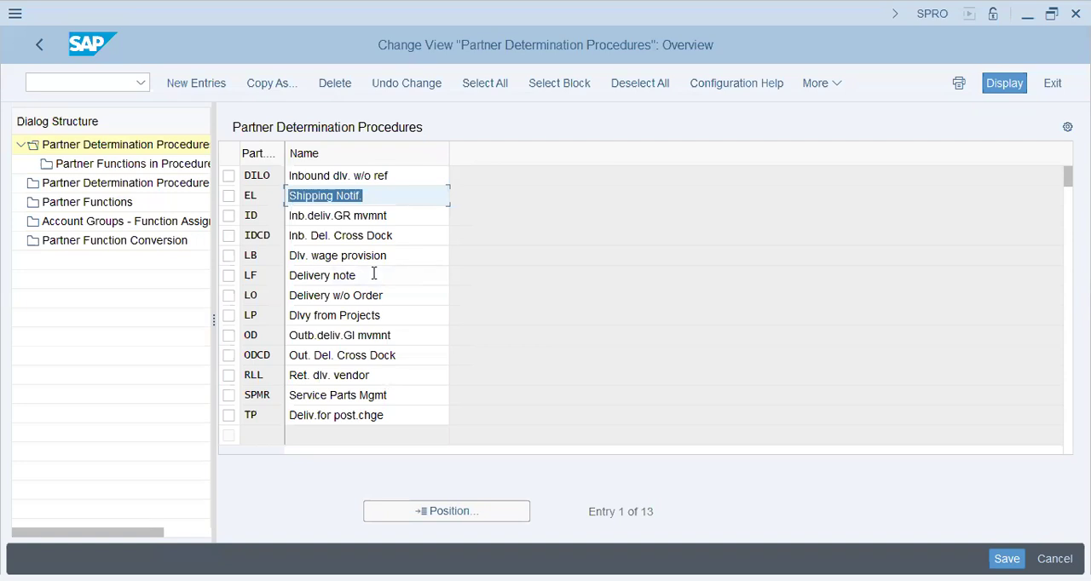
pyautogui.click(404, 297)
pyautogui.click(384, 278)
# Examine the partner functions in the Delivery note procedure LF, and return to the IMG structure
pyautogui.click(228, 276)
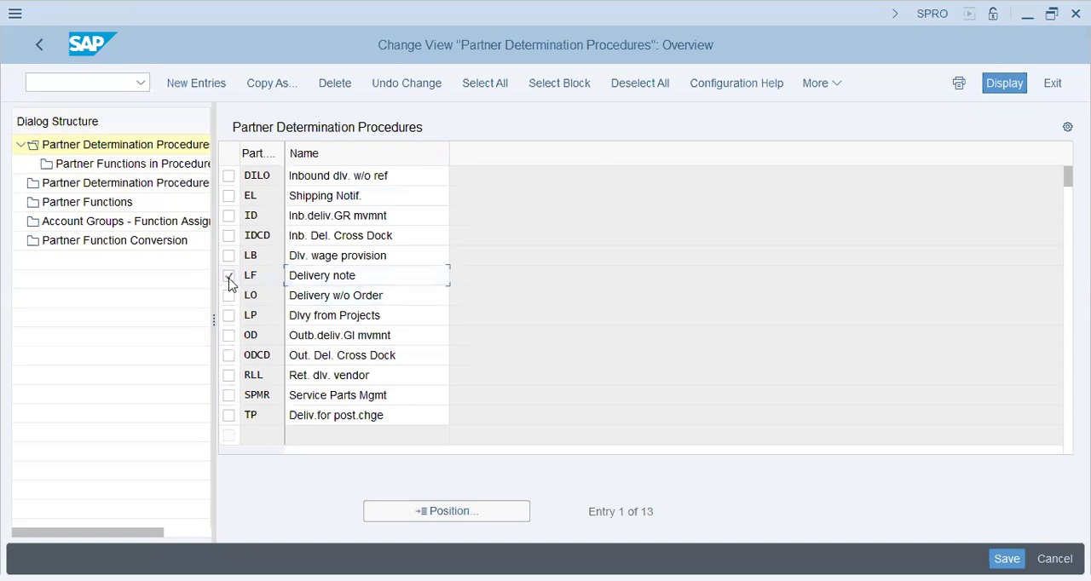
pyautogui.click(151, 172)
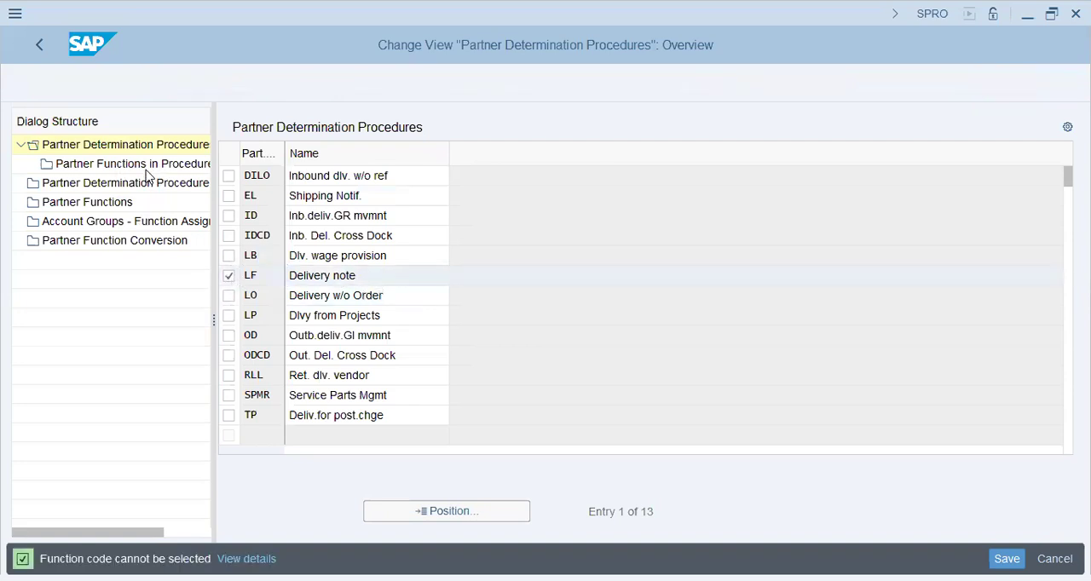
pyautogui.click(145, 164)
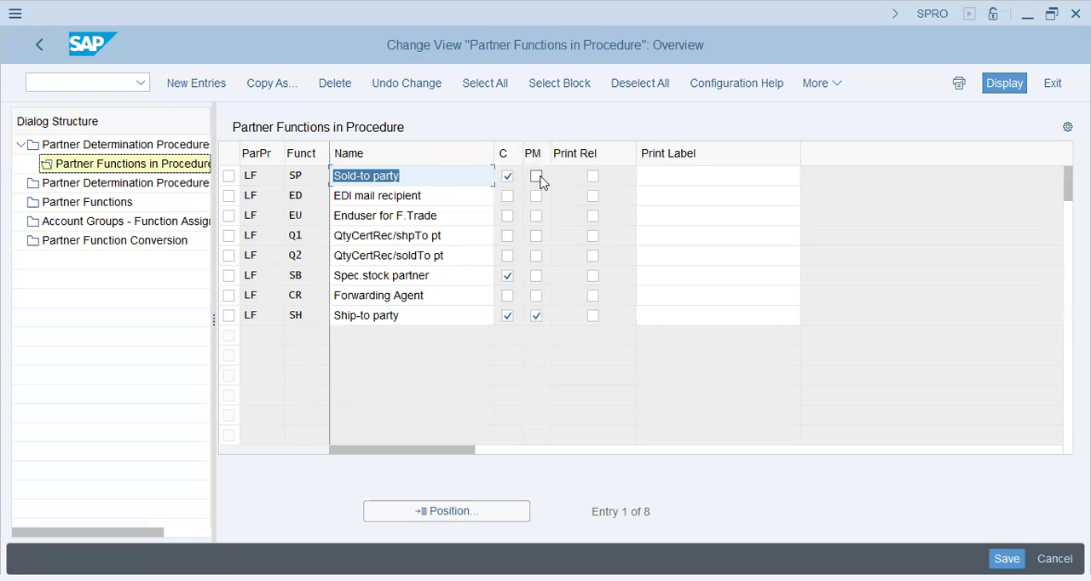
pyautogui.click(423, 175)
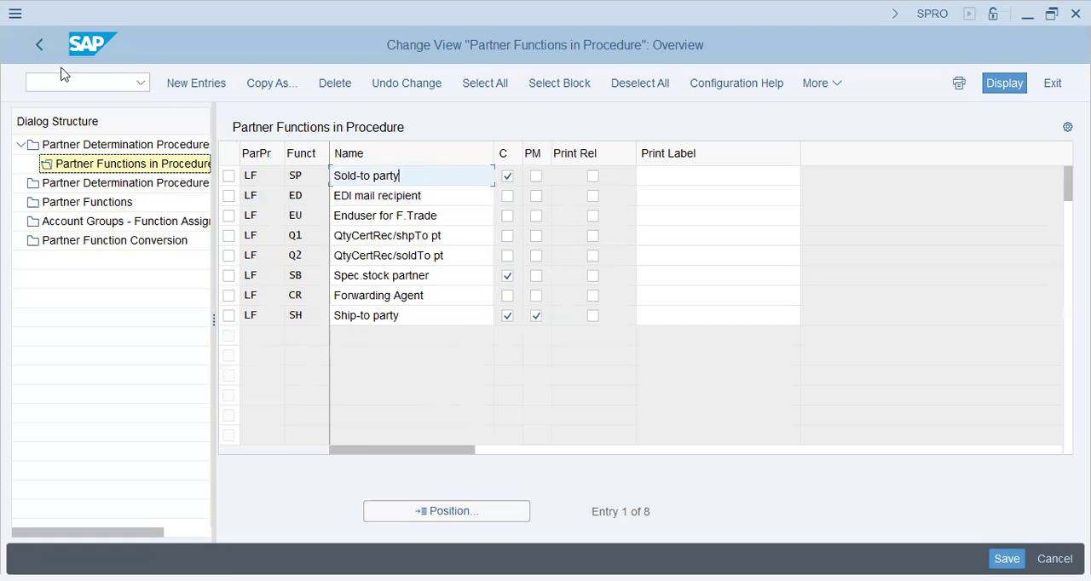
pyautogui.click(46, 47)
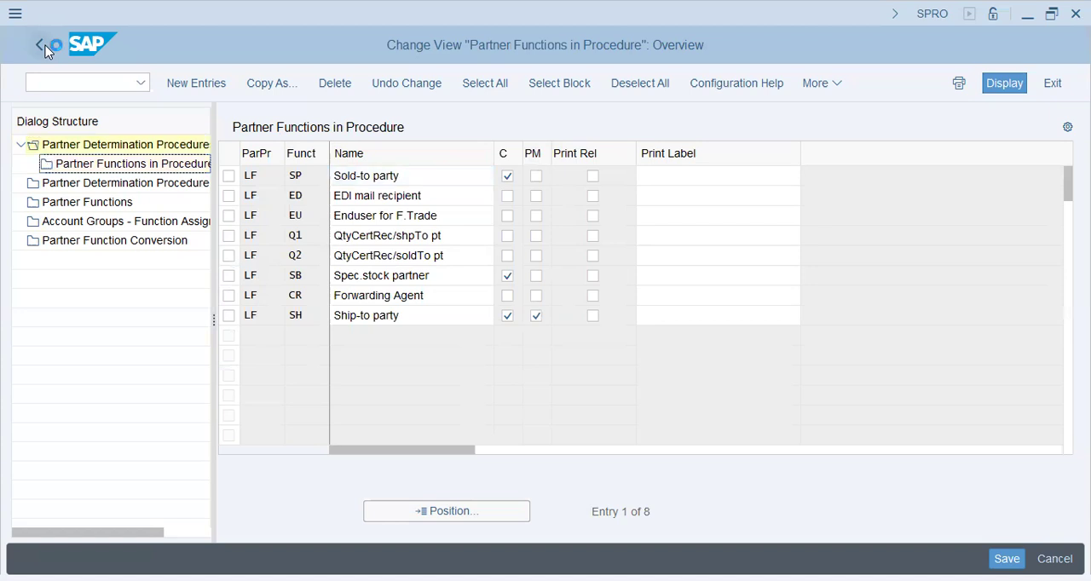
pyautogui.click(45, 47)
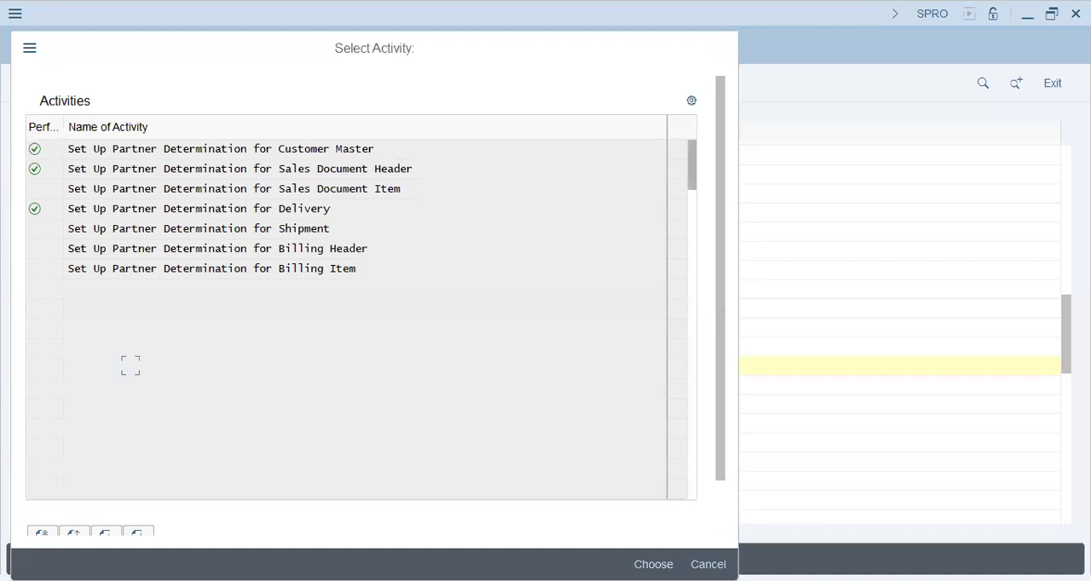
pyautogui.press('Escape')
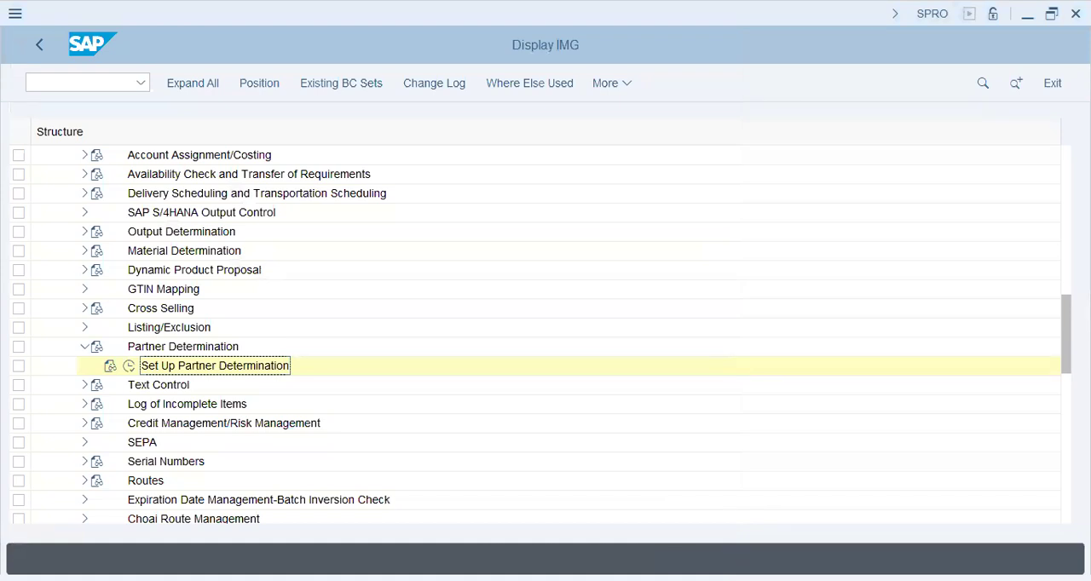
# Open Define Incompleteness Procedures under Log of Incomplete Items and display the procedures of group A, Sales - Header
pyautogui.press('Down')
pyautogui.press('Down')
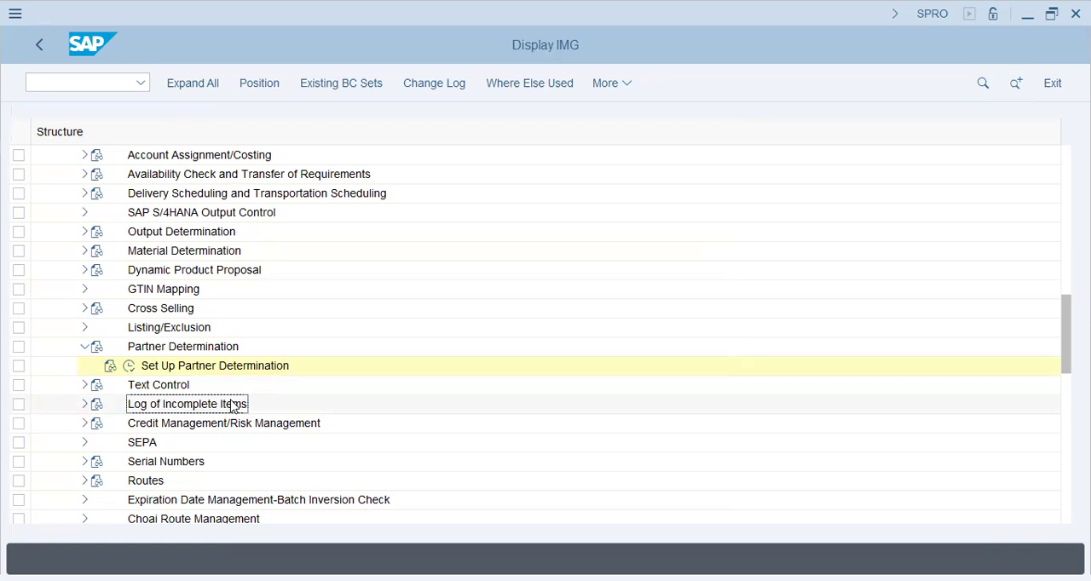
pyautogui.click(83, 405)
pyautogui.click(185, 427)
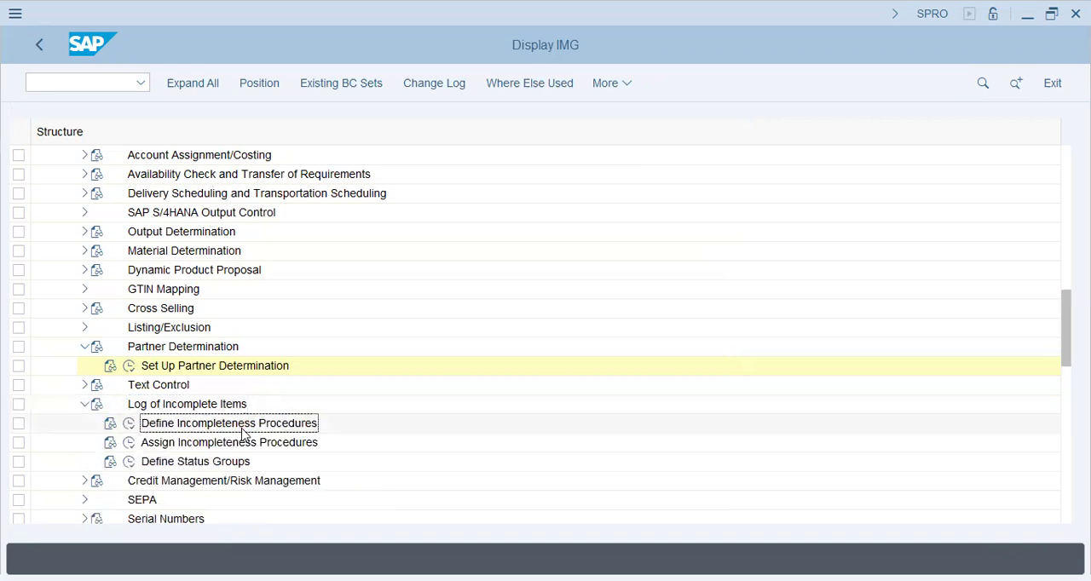
pyautogui.click(129, 423)
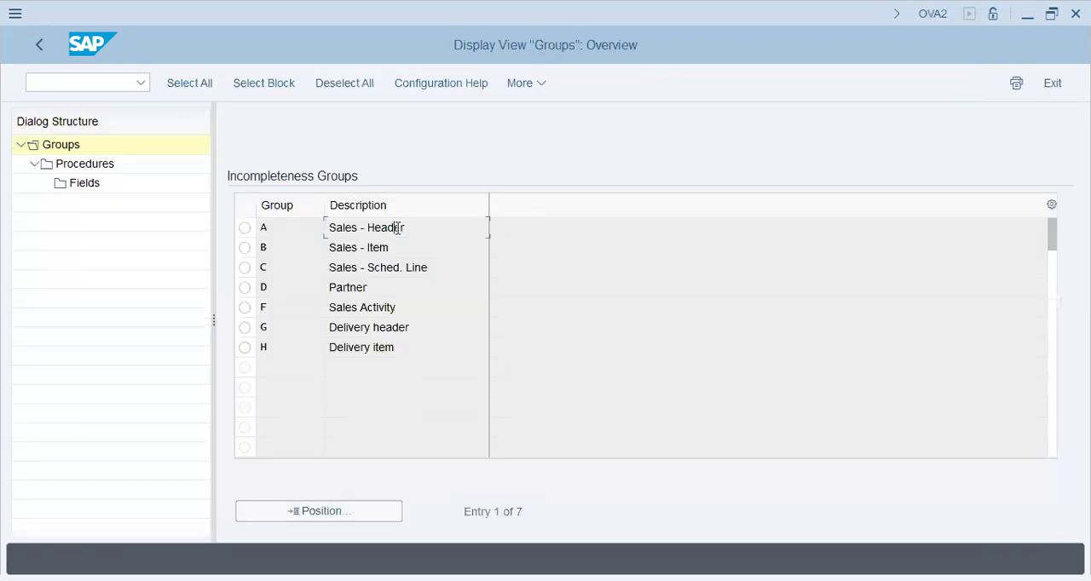
pyautogui.click(245, 229)
pyautogui.doubleClick(85, 163)
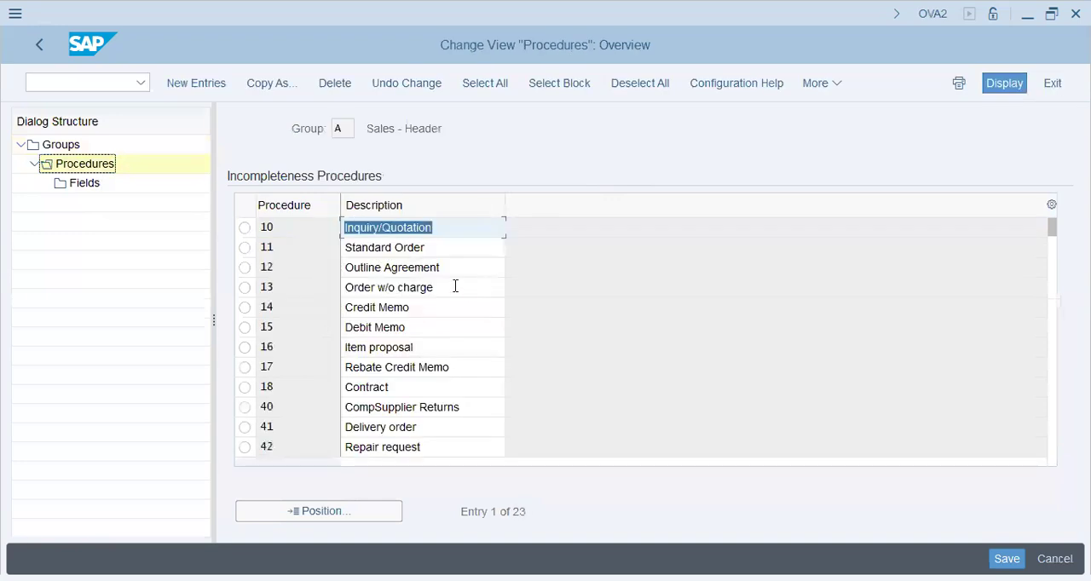
# Examine the fields of incompleteness procedure 14, Credit Memo, including their table, field name, description and status
pyautogui.click(432, 247)
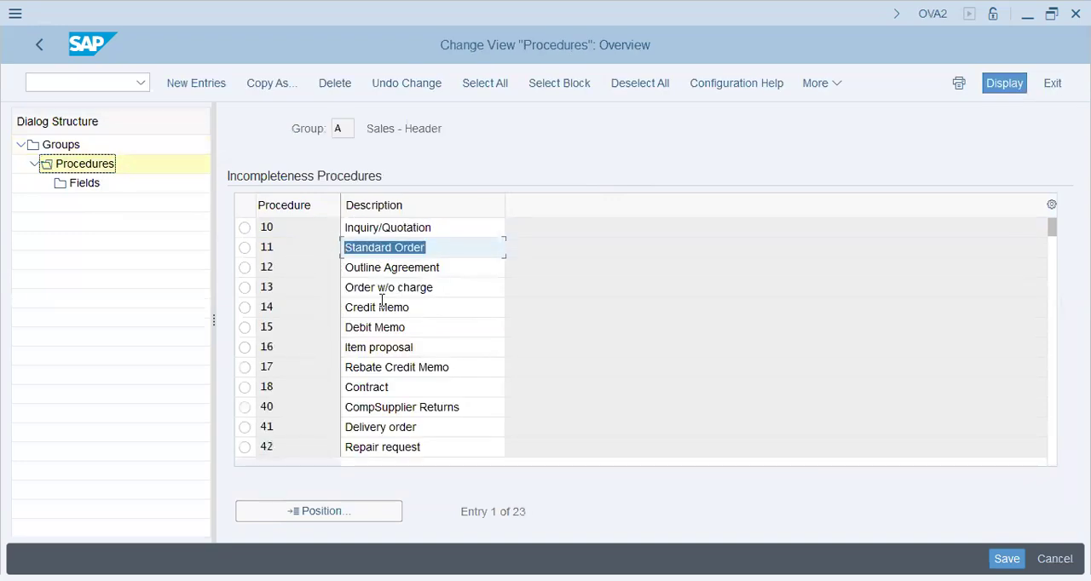
pyautogui.click(400, 308)
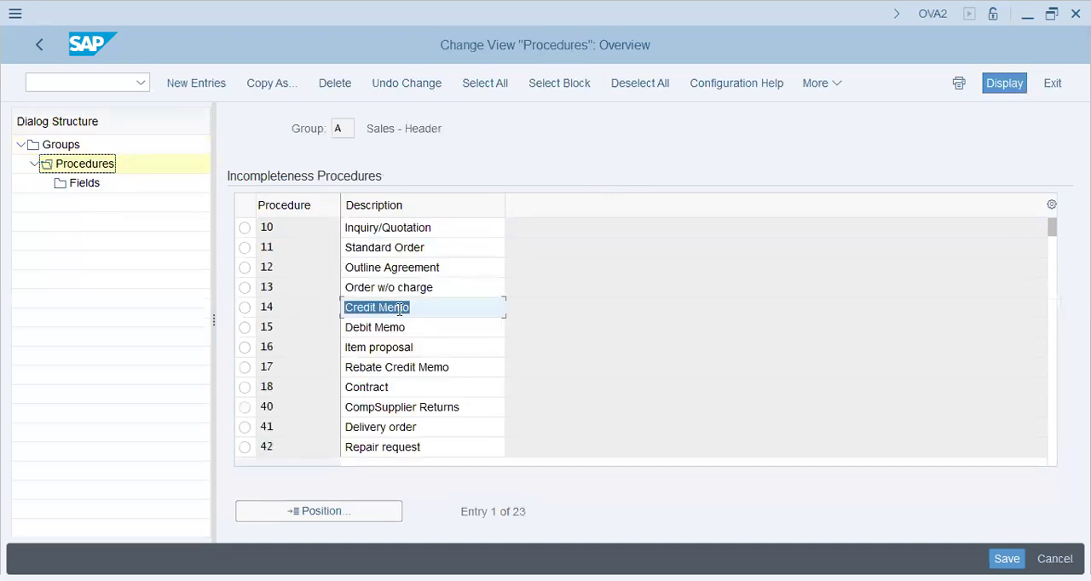
pyautogui.click(245, 309)
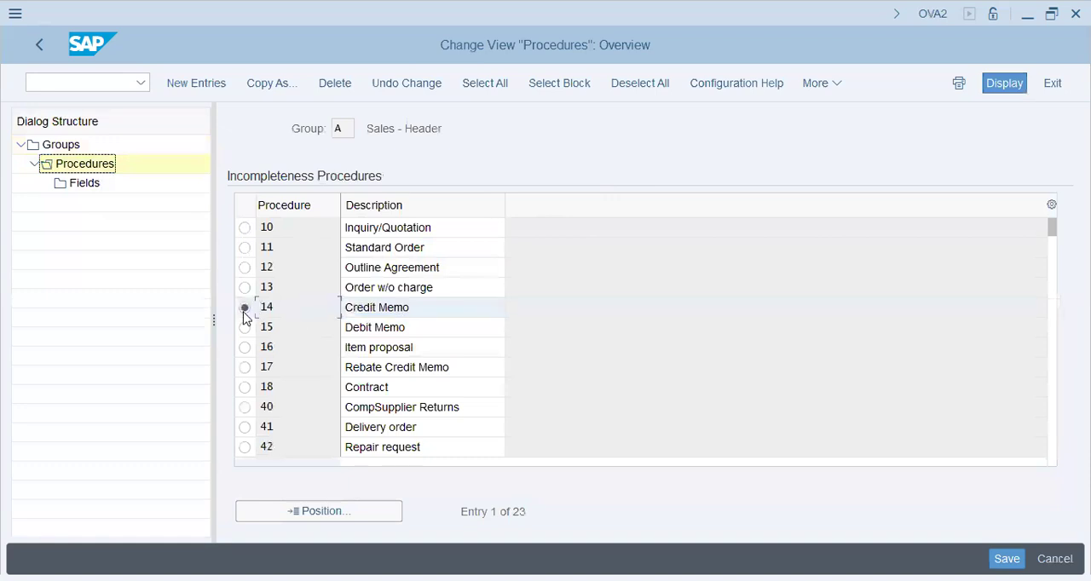
pyautogui.click(83, 183)
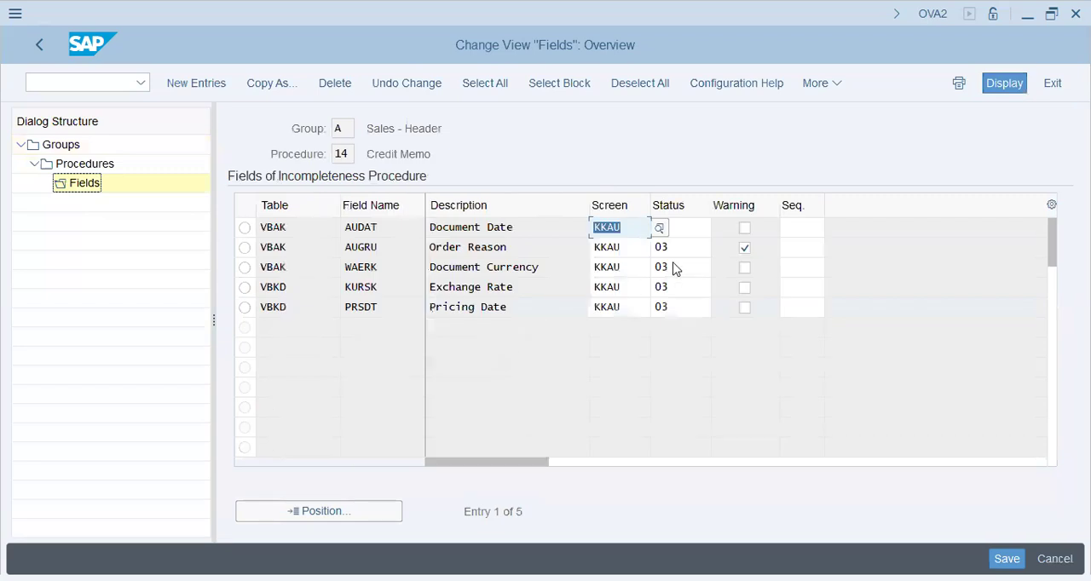
pyautogui.click(689, 226)
pyautogui.click(300, 227)
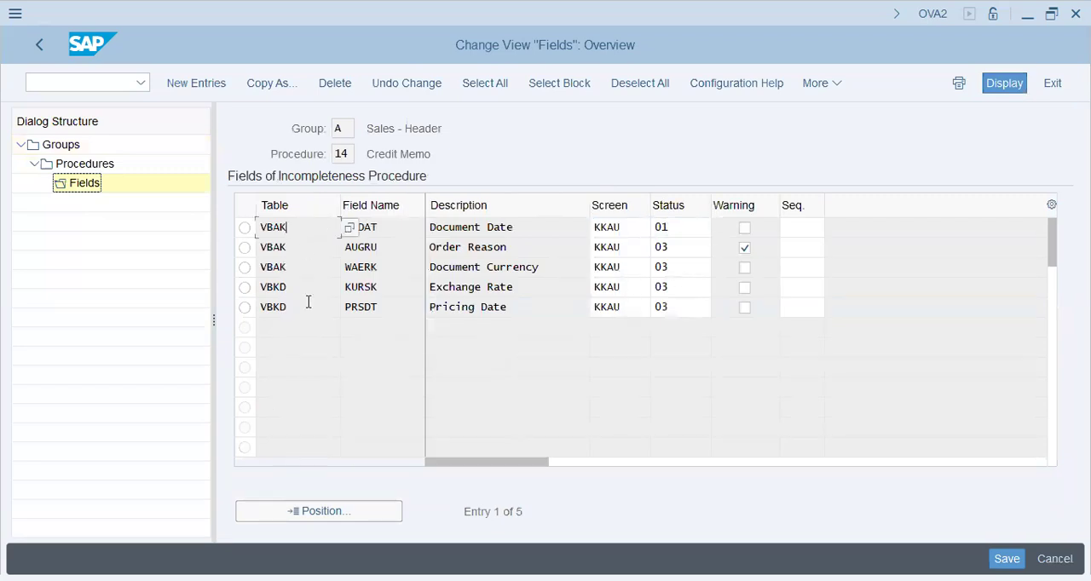
pyautogui.press('Tab')
pyautogui.click(511, 288)
pyautogui.click(512, 307)
pyautogui.click(671, 227)
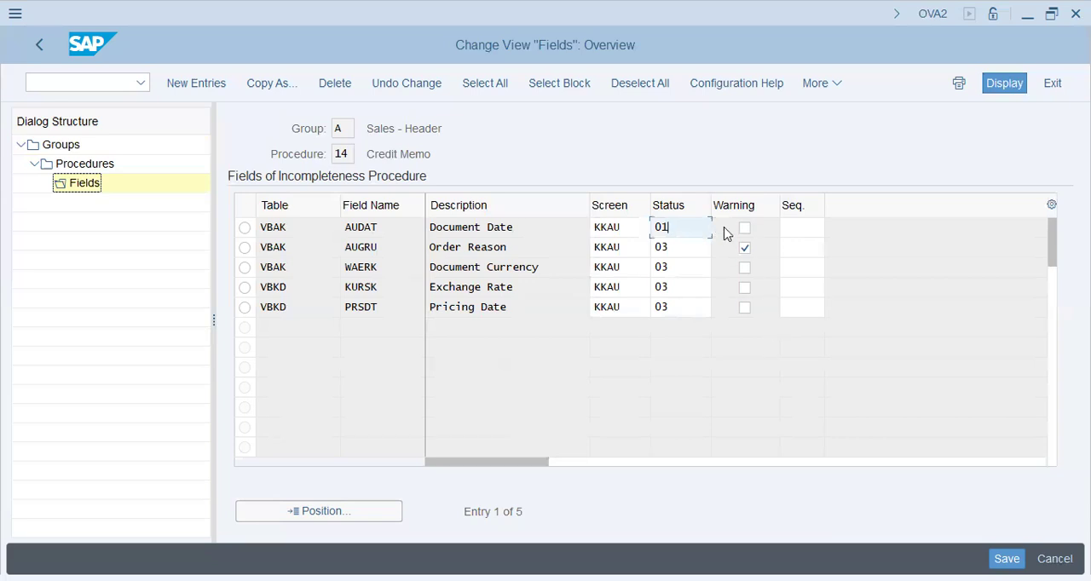
# Review the available status groups for the Document Date field in a widened value list, and return to the IMG structure
pyautogui.click(719, 229)
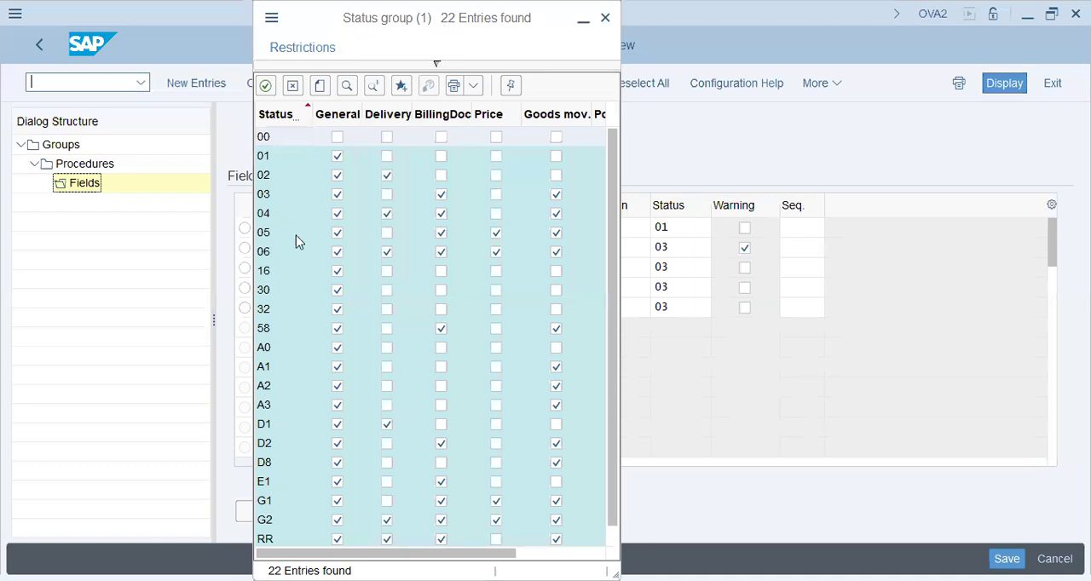
pyautogui.click(275, 274)
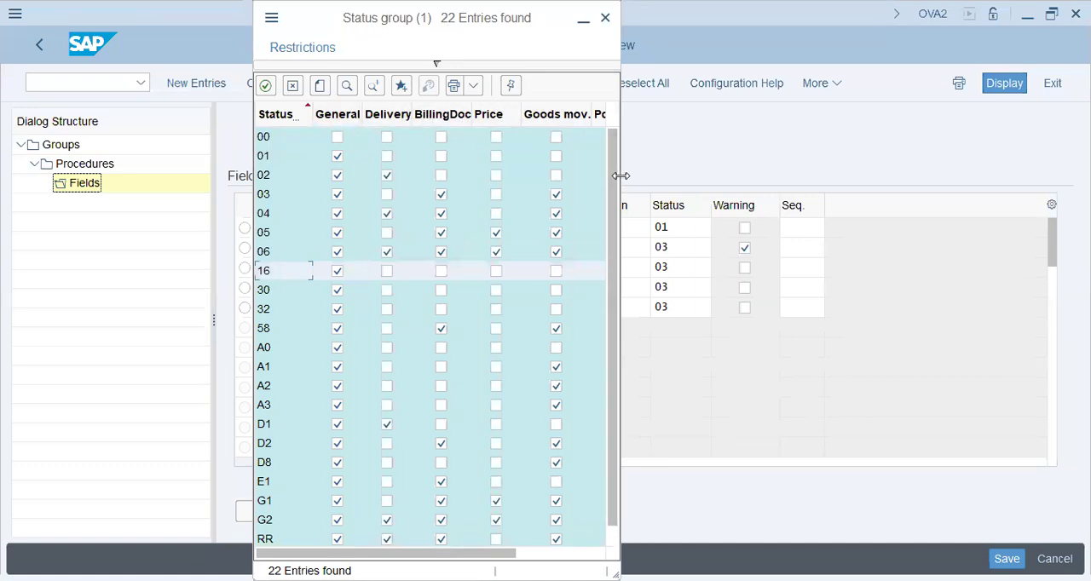
pyautogui.moveTo(621, 176); pyautogui.dragTo(787, 181)
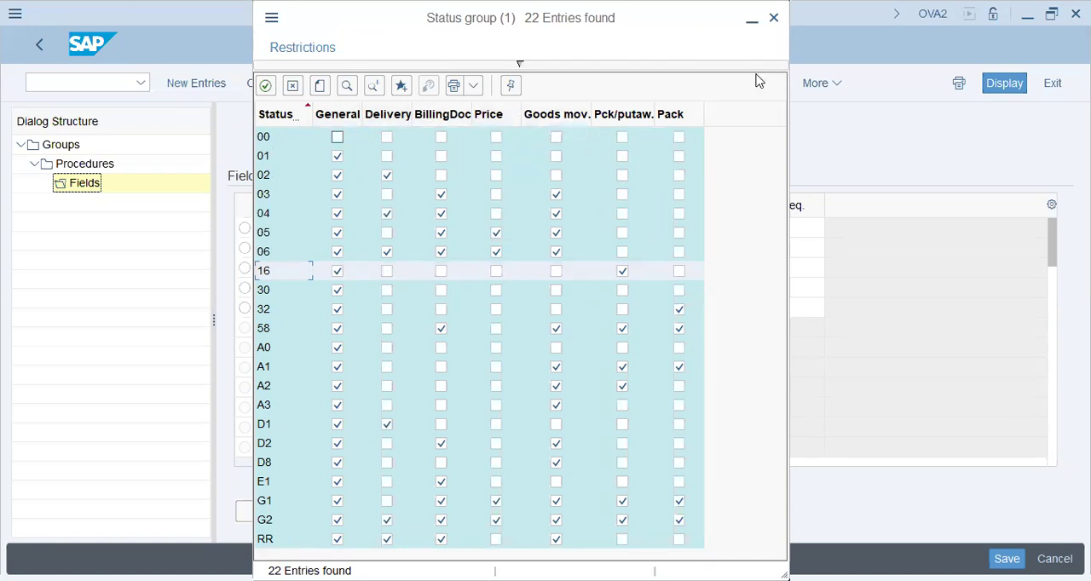
pyautogui.click(774, 17)
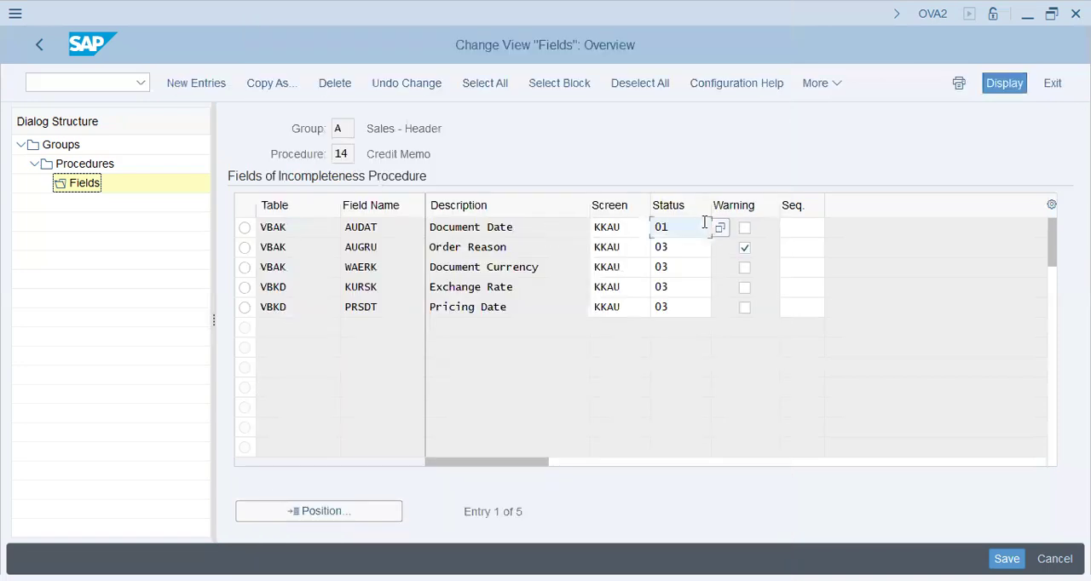
pyautogui.doubleClick(687, 224)
pyautogui.click(39, 38)
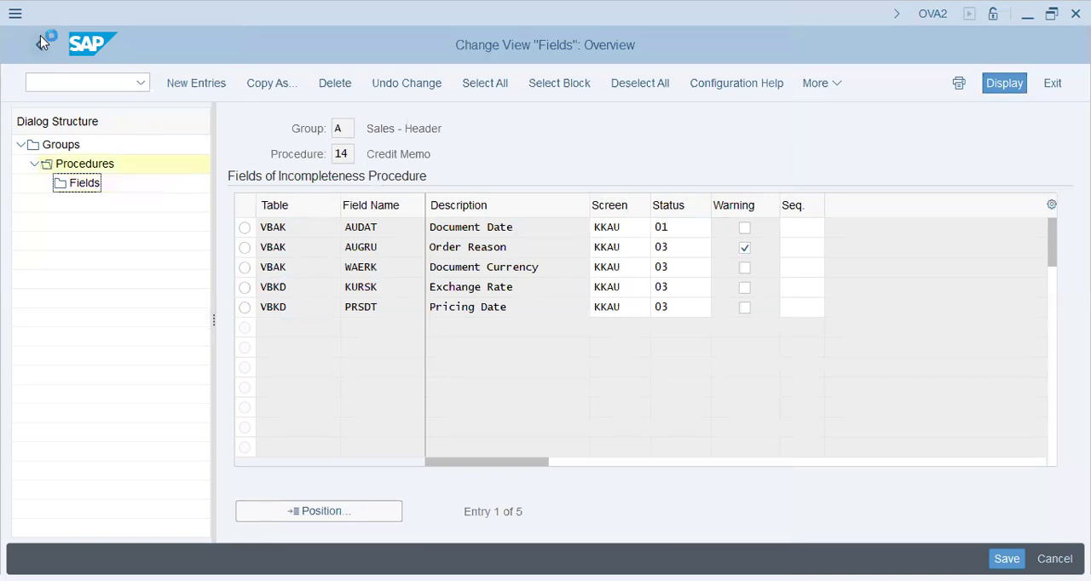
pyautogui.click(40, 38)
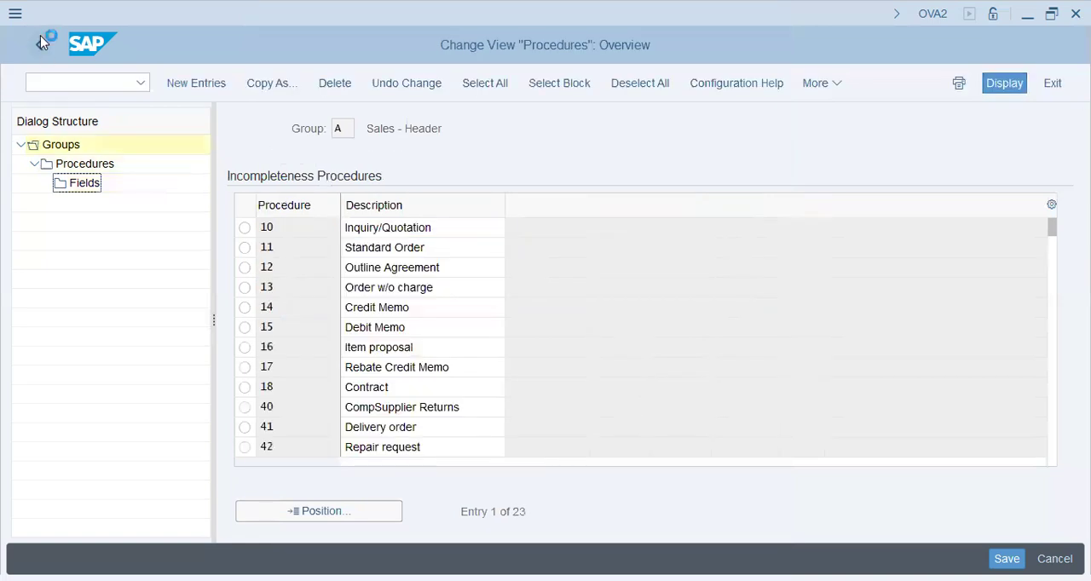
pyautogui.click(41, 37)
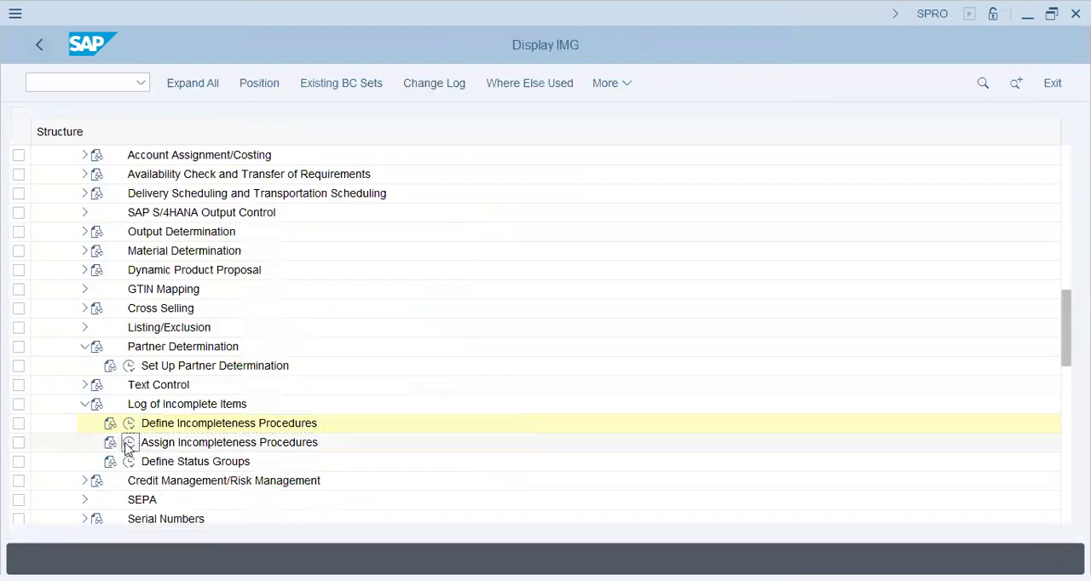
# Review the assignment of incompleteness procedures to sales document types, and leave the activity list without opening another assignment
pyautogui.click(129, 443)
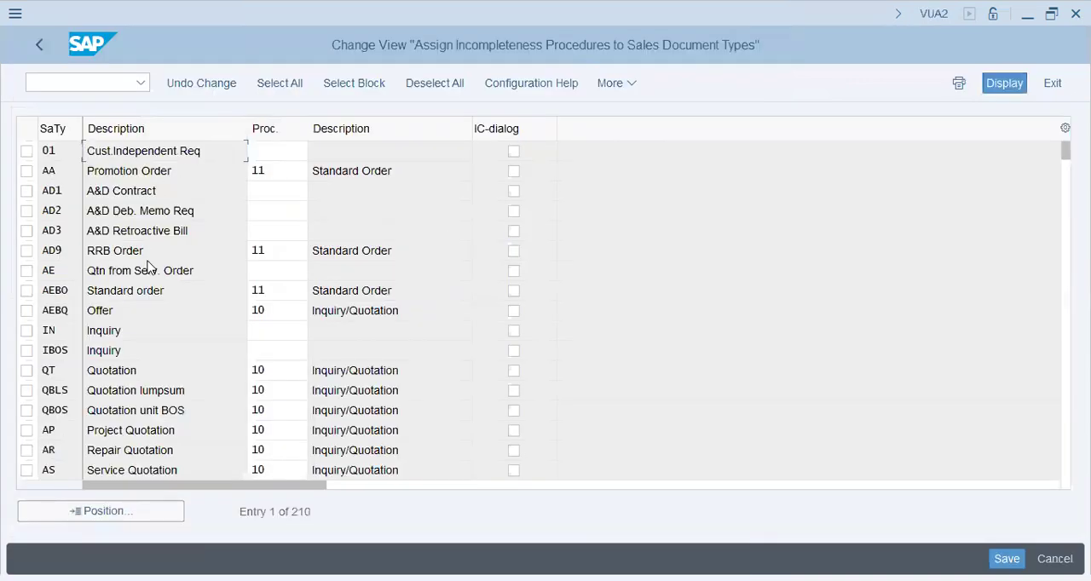
pyautogui.moveTo(420, 289); pyautogui.dragTo(283, 283)
pyautogui.click(283, 285)
pyautogui.click(45, 50)
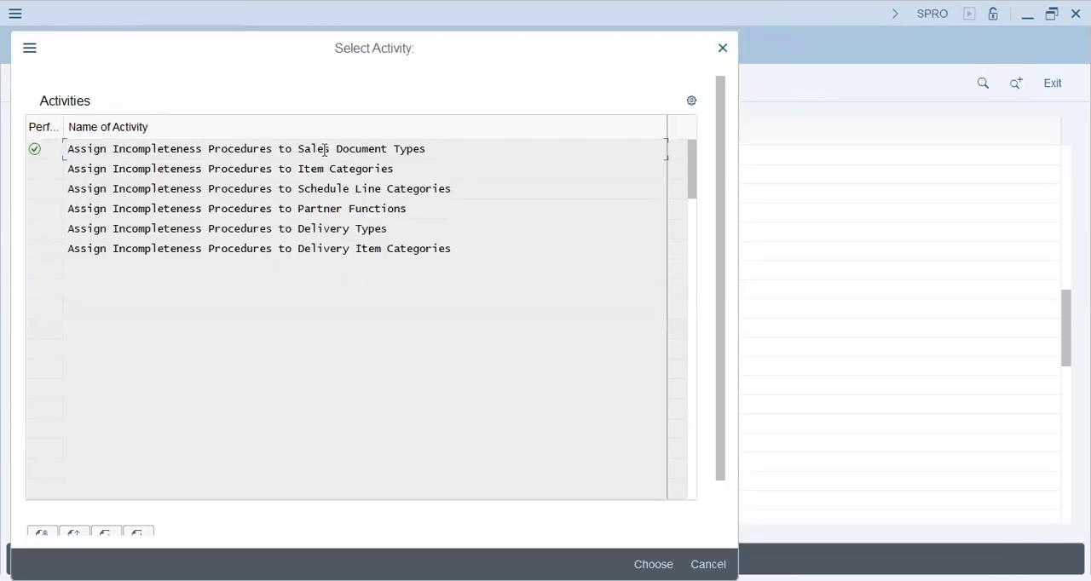
pyautogui.click(708, 564)
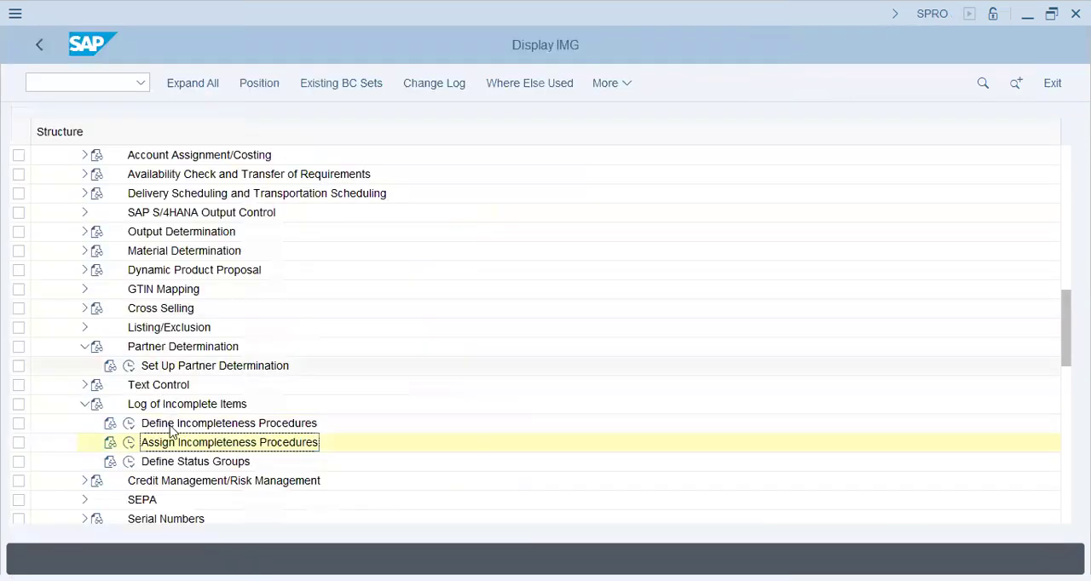
# Review the incompleteness groups in Define Incompleteness Procedures, and return to the IMG structure
pyautogui.click(129, 423)
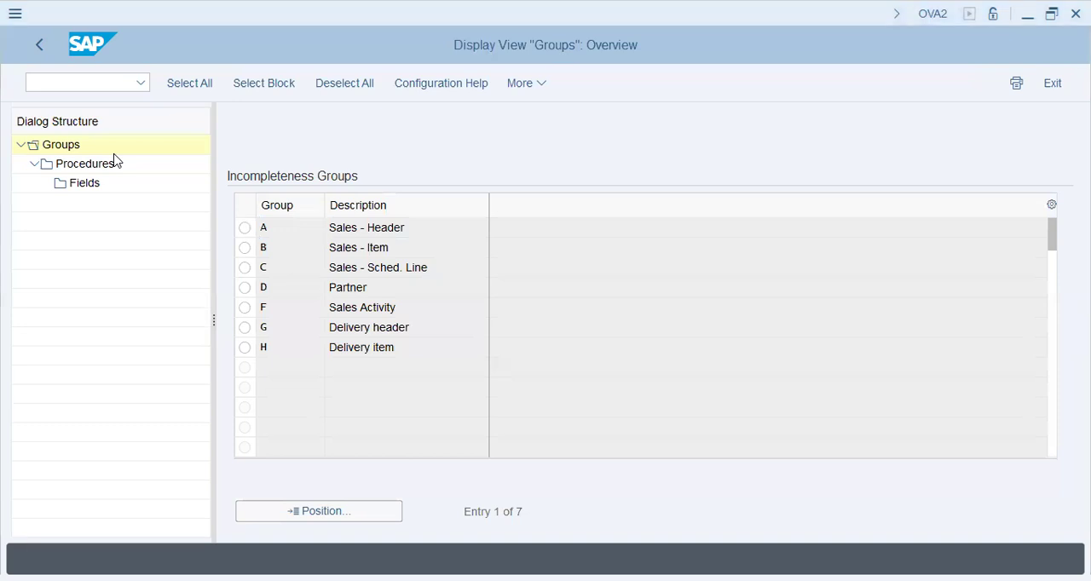
pyautogui.click(376, 288)
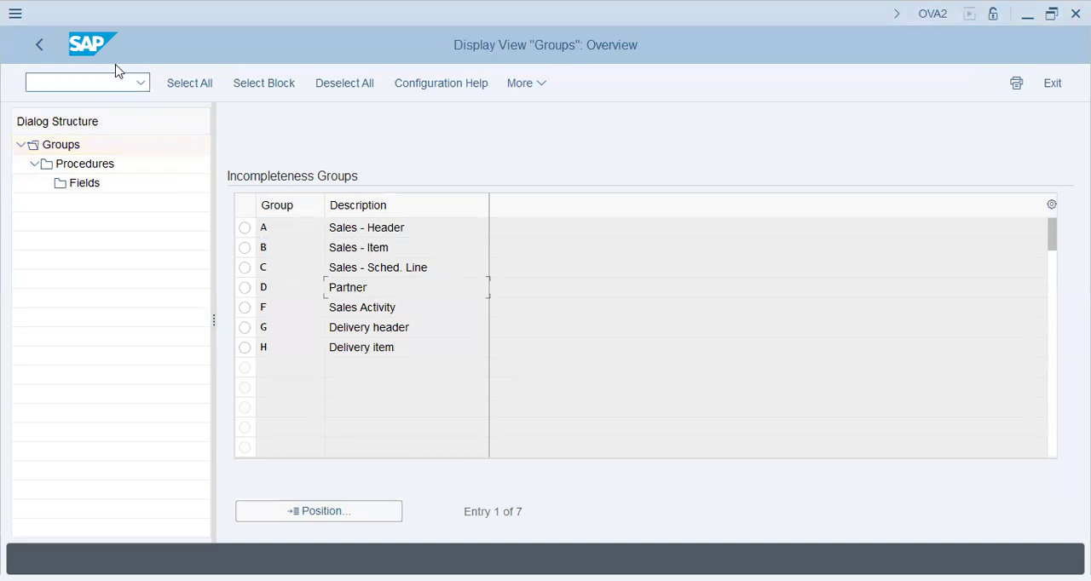
pyautogui.click(32, 47)
# Review the incompletion control status groups under Define Status Groups, and return to the IMG structure
pyautogui.click(128, 462)
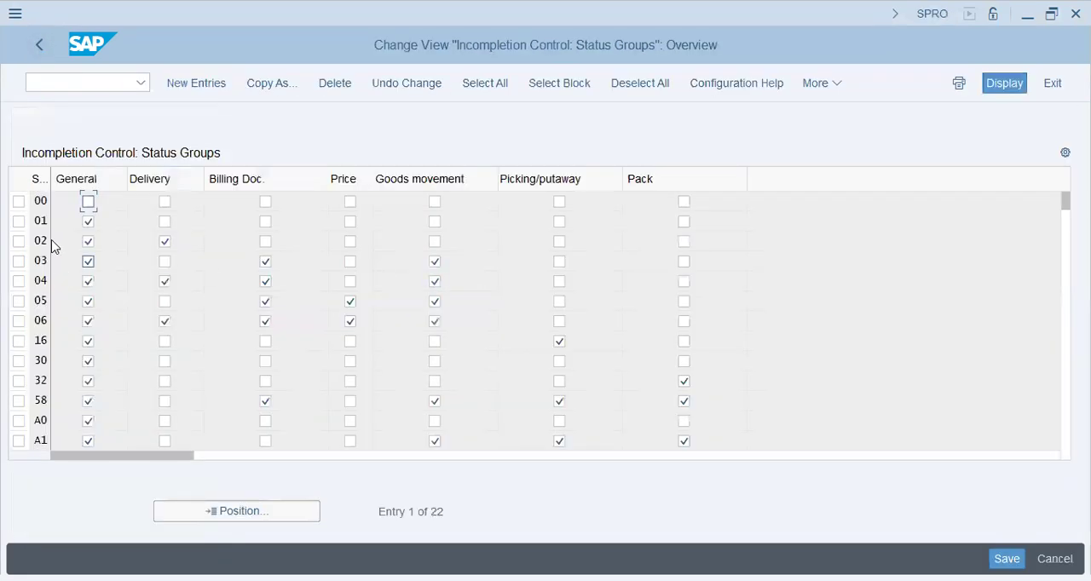
pyautogui.click(40, 341)
pyautogui.scroll(-4, 85, 354)
pyautogui.click(36, 47)
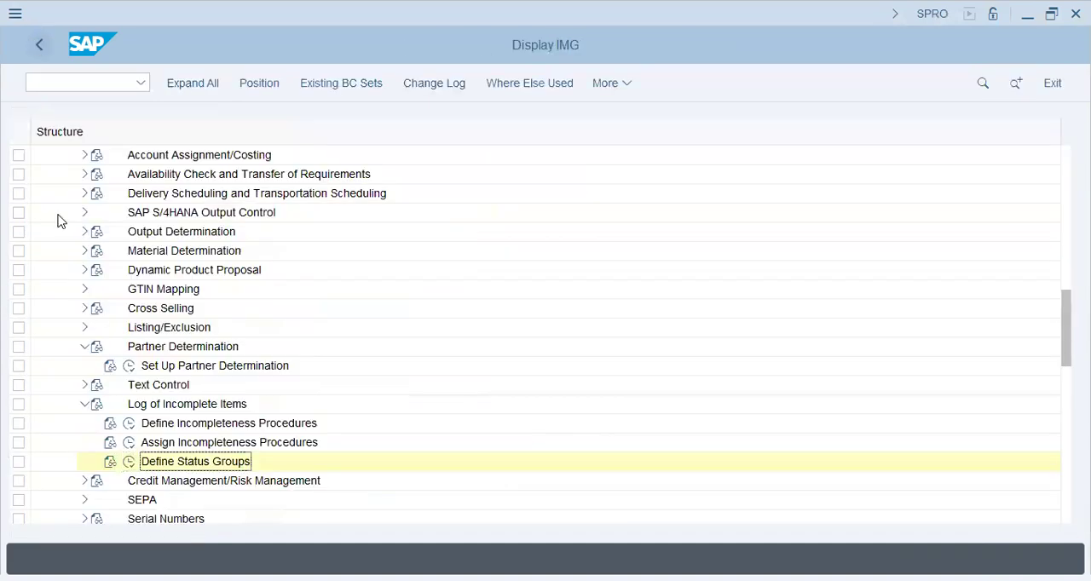
# Collapse the Log of Incomplete Items, Basic Functions and Sales and Distribution nodes in the IMG structure
pyautogui.click(84, 404)
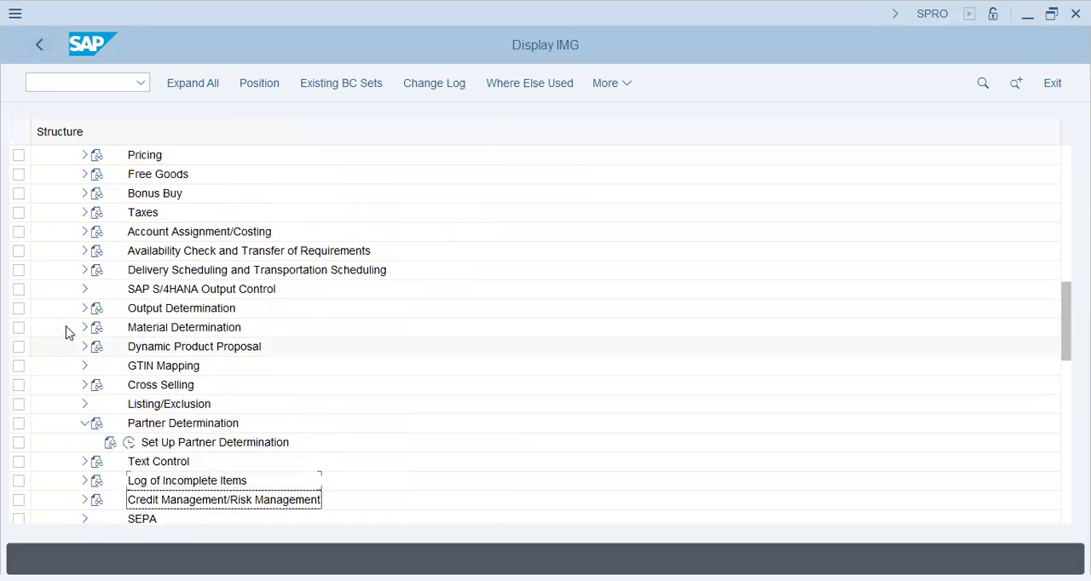
pyautogui.scroll(7, 69, 332)
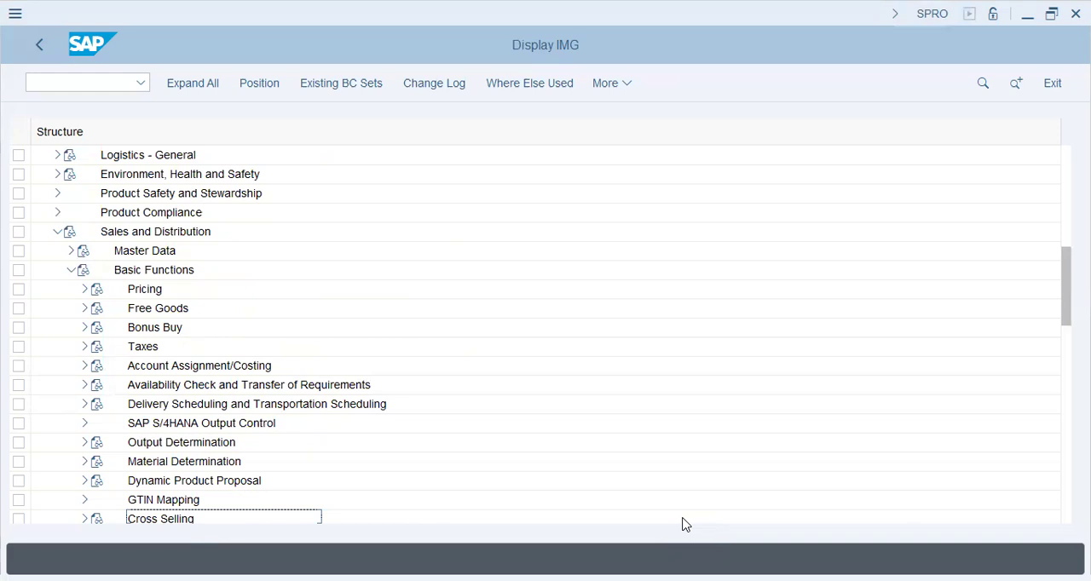
pyautogui.click(70, 270)
pyautogui.click(56, 232)
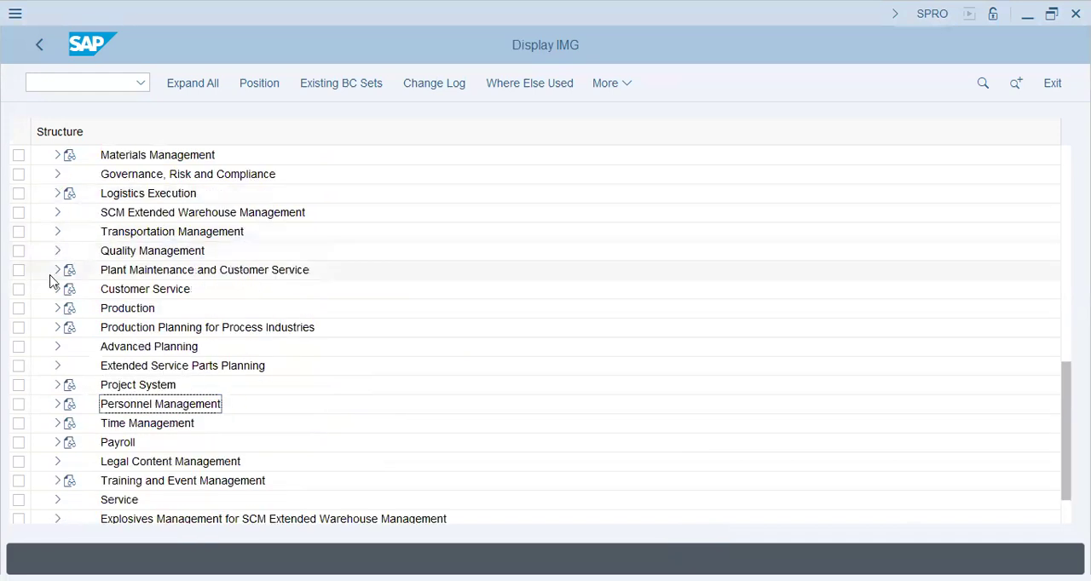
# Expand Logistics - General in the IMG structure and its Batch Management node
pyautogui.scroll(1, 52, 282)
pyautogui.scroll(5, 49, 282)
pyautogui.scroll(1, 49, 279)
pyautogui.click(58, 213)
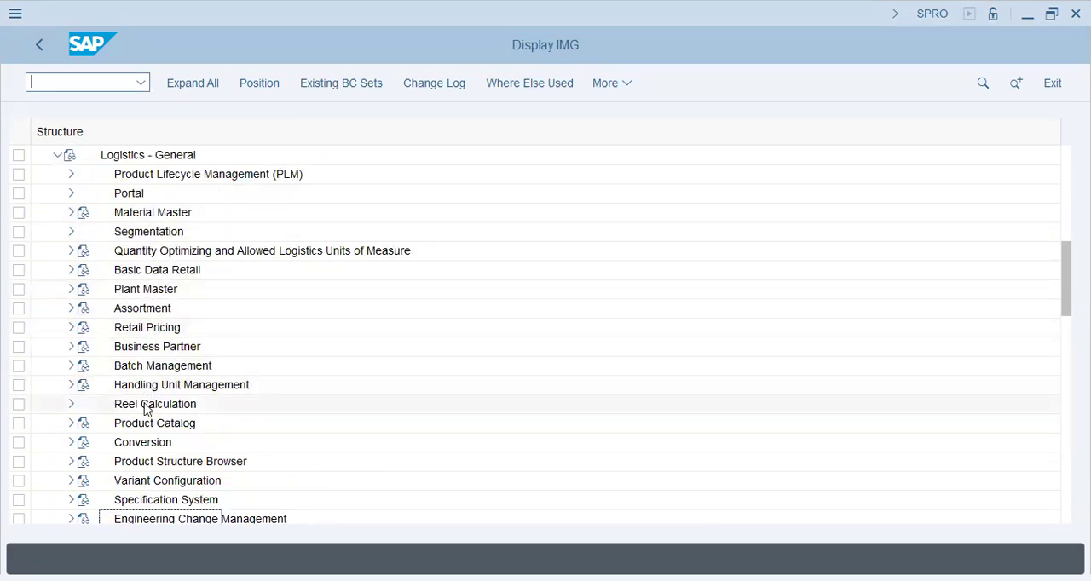
pyautogui.scroll(2, 164, 429)
pyautogui.click(158, 308)
pyautogui.click(150, 367)
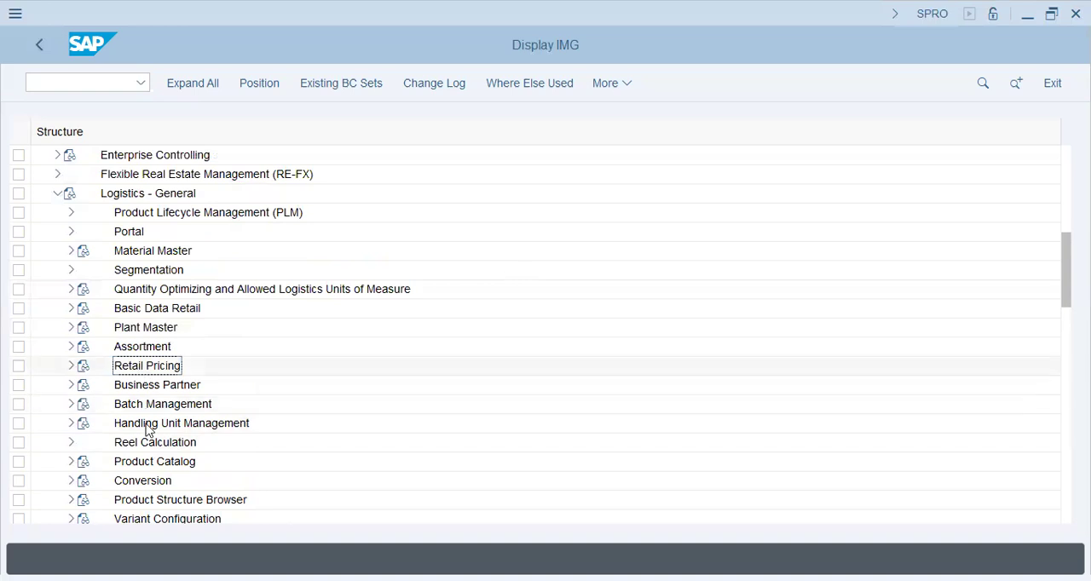
pyautogui.click(71, 405)
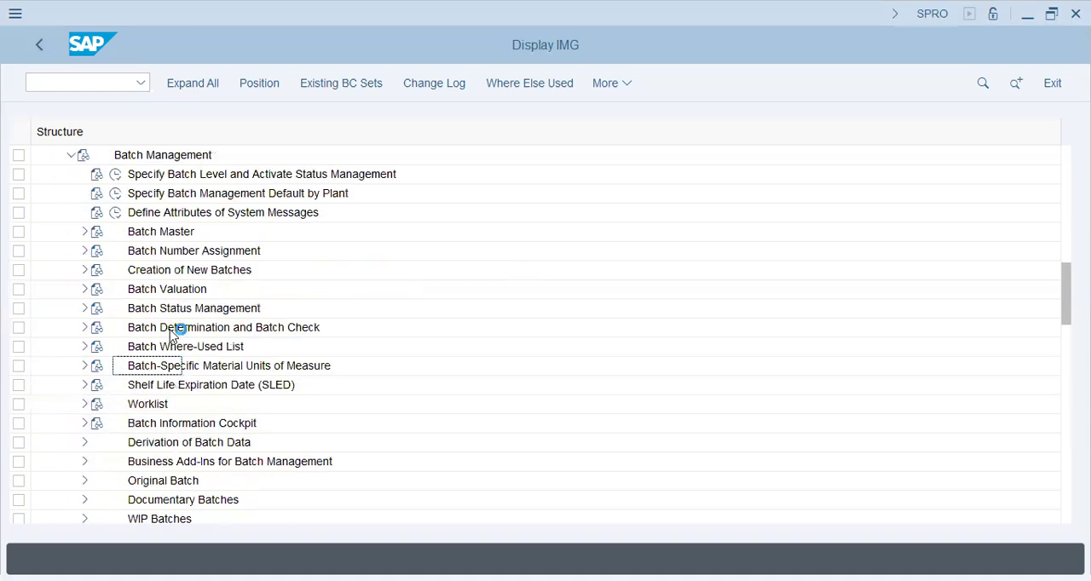
# Expand Batch Determination and Batch Check under Batch Management
pyautogui.click(208, 176)
pyautogui.click(205, 194)
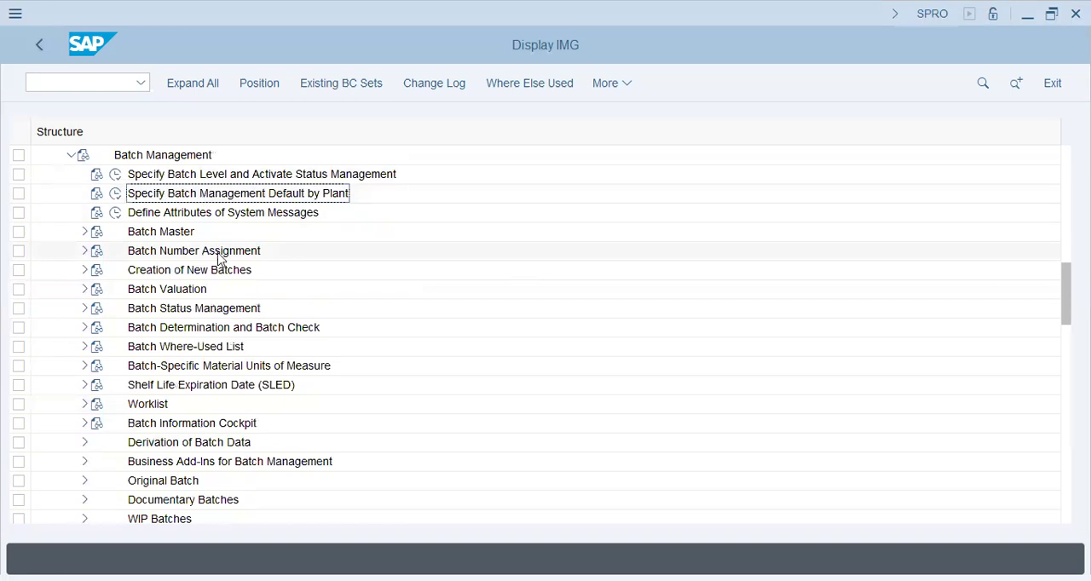
pyautogui.click(161, 329)
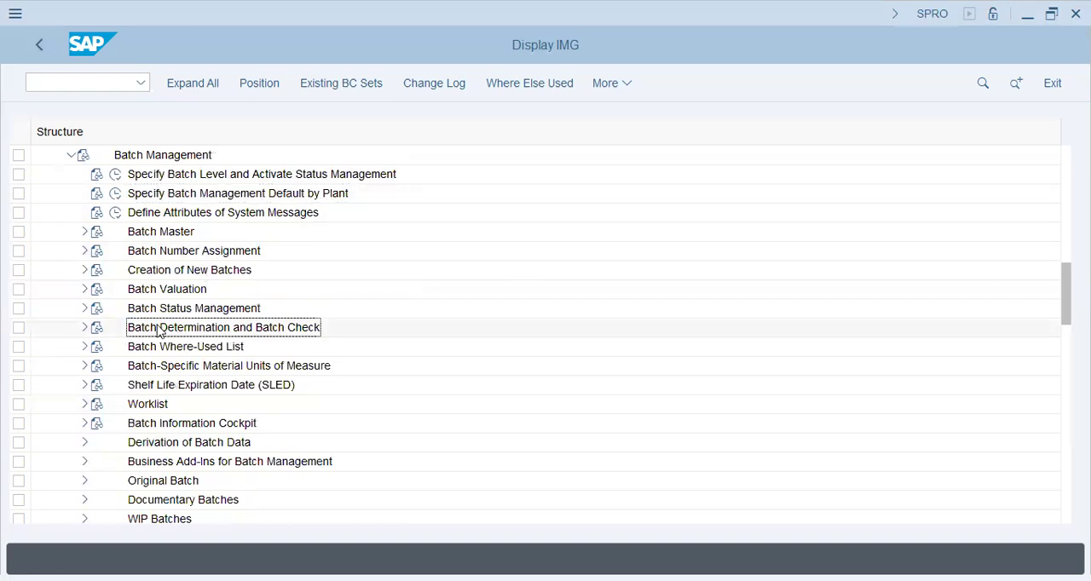
pyautogui.click(85, 329)
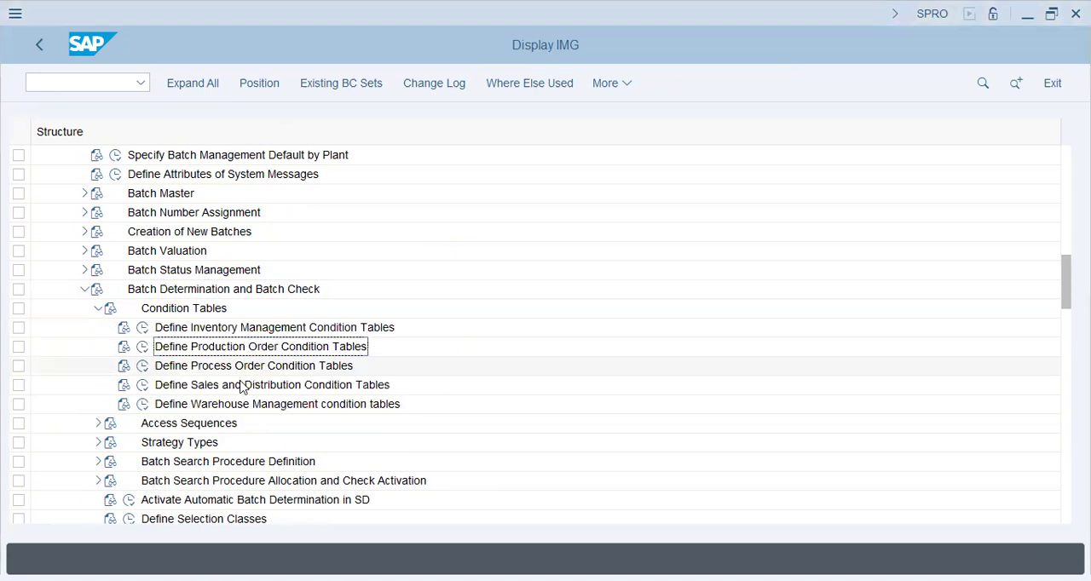
# Start condition table 959 for batch determination in Define Sales and Distribution Condition Tables, copying the fields from an existing condition table
pyautogui.click(179, 386)
pyautogui.click(143, 386)
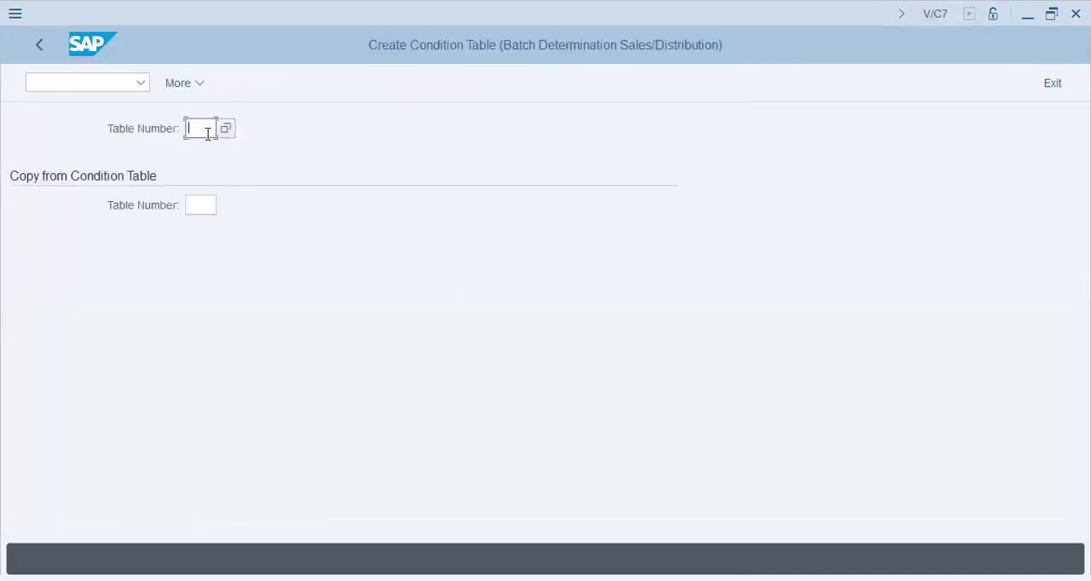
pyautogui.click(202, 133)
pyautogui.click(215, 157)
pyautogui.click(200, 207)
pyautogui.click(205, 228)
pyautogui.press('Return')
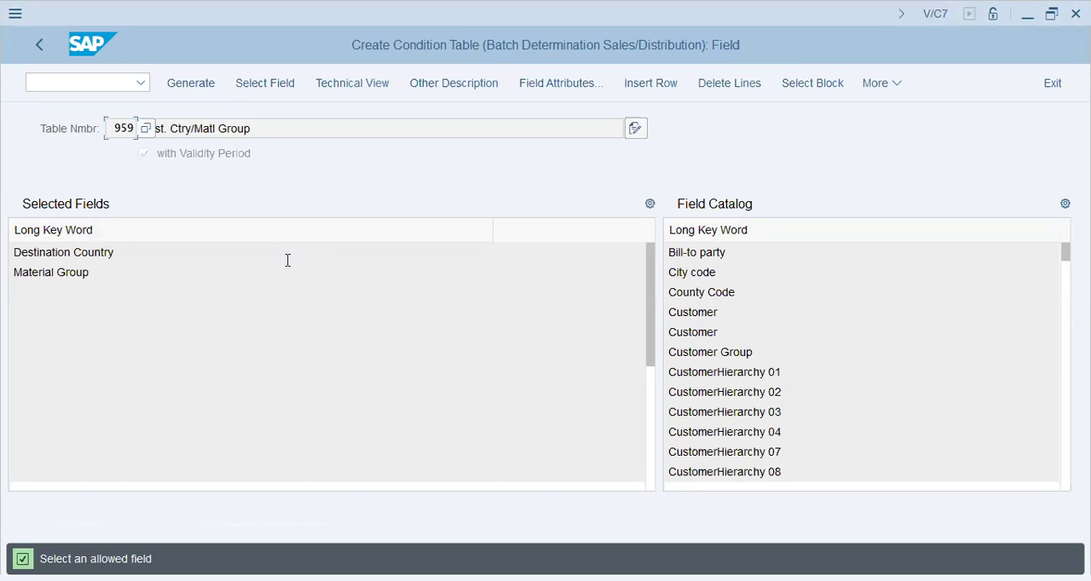
# Add the Customer and Customer Group fields to condition table 959, generate the table, and return to the activity list
pyautogui.click(285, 128)
pyautogui.doubleClick(708, 312)
pyautogui.doubleClick(737, 352)
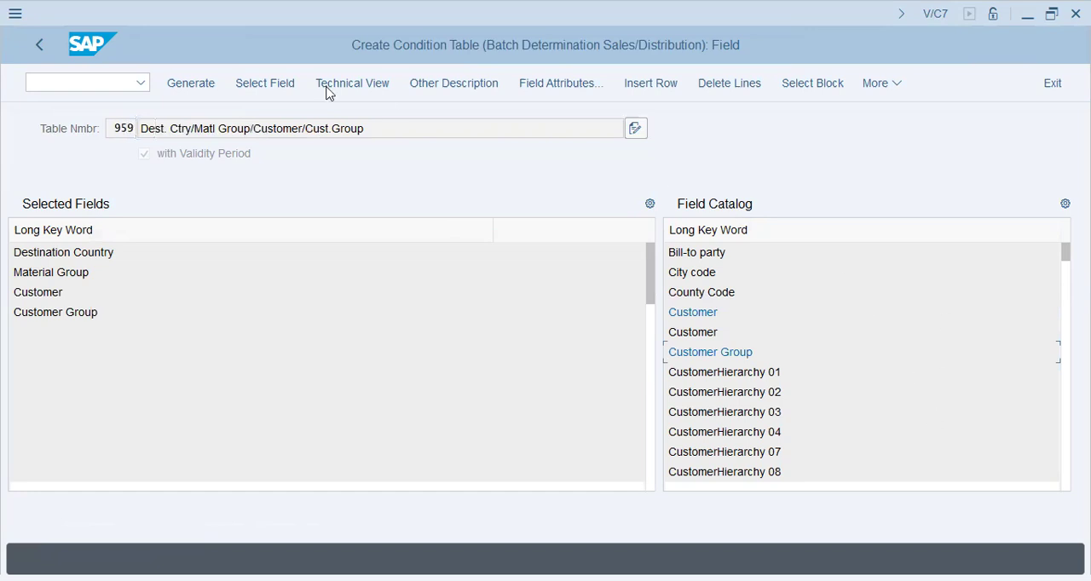
pyautogui.click(207, 83)
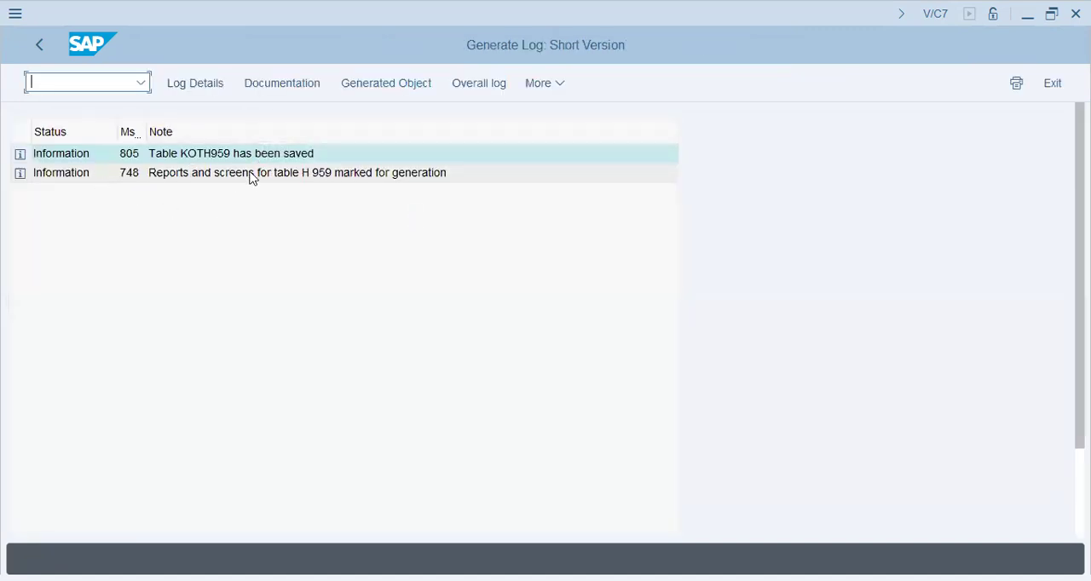
pyautogui.click(48, 45)
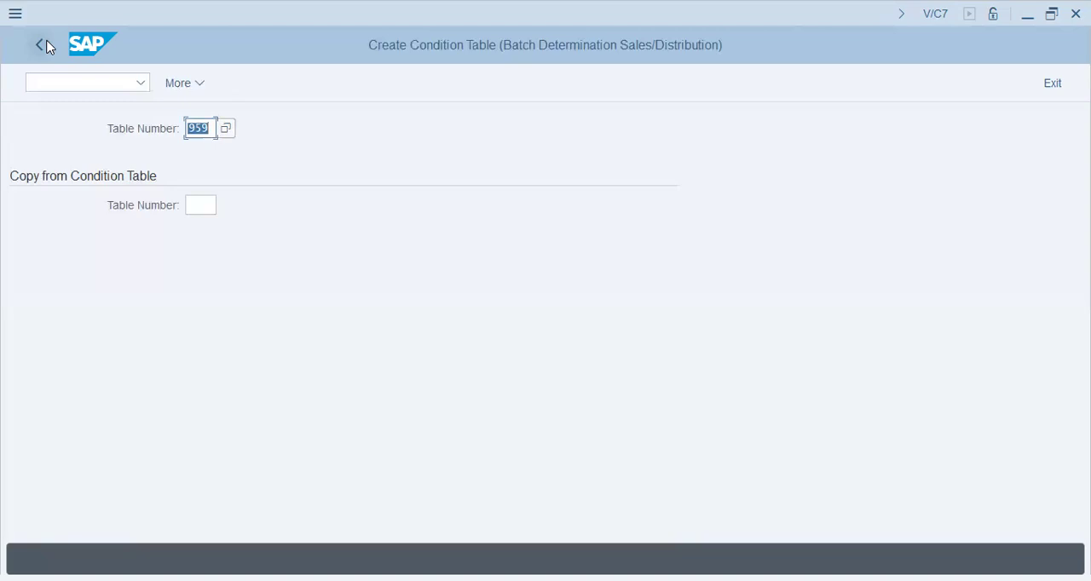
pyautogui.click(45, 45)
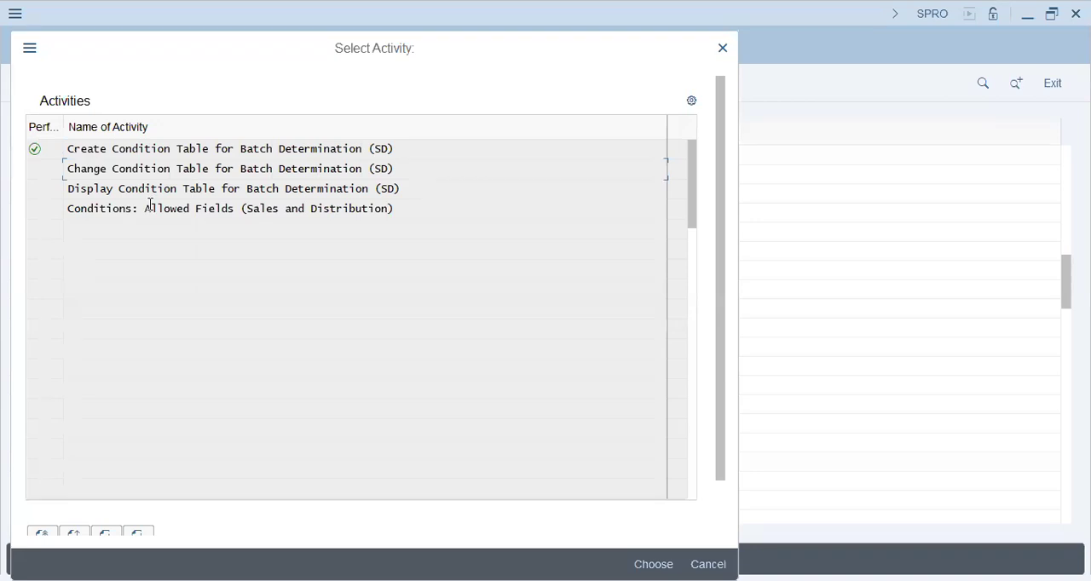
# Review the allowed fields in the Sales and Distribution field catalog for batch determination, and return to the IMG structure
pyautogui.moveTo(139, 189); pyautogui.dragTo(414, 184)
pyautogui.click(412, 186)
pyautogui.press('Return')
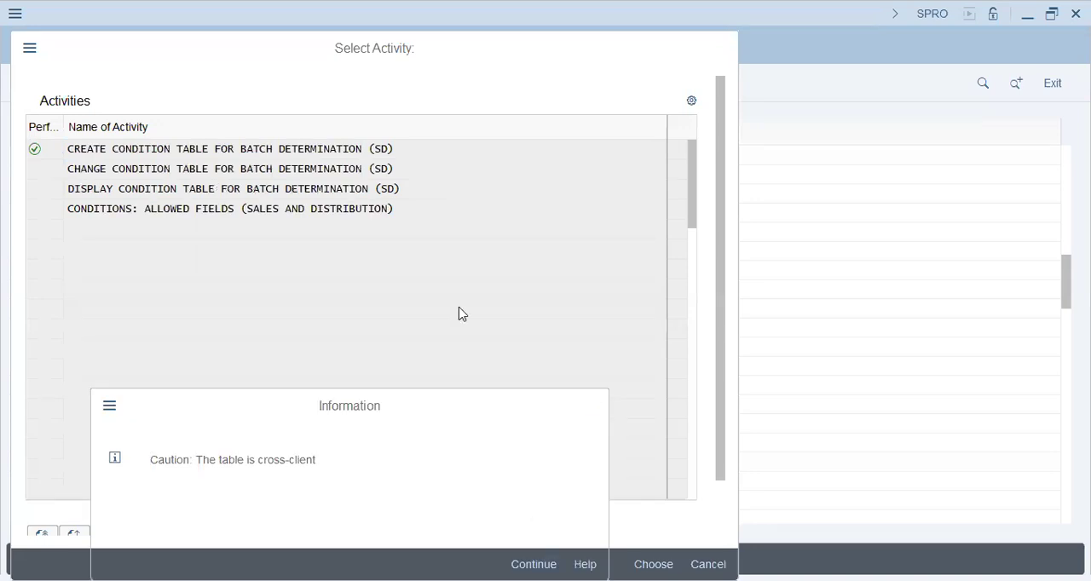
pyautogui.press('Return')
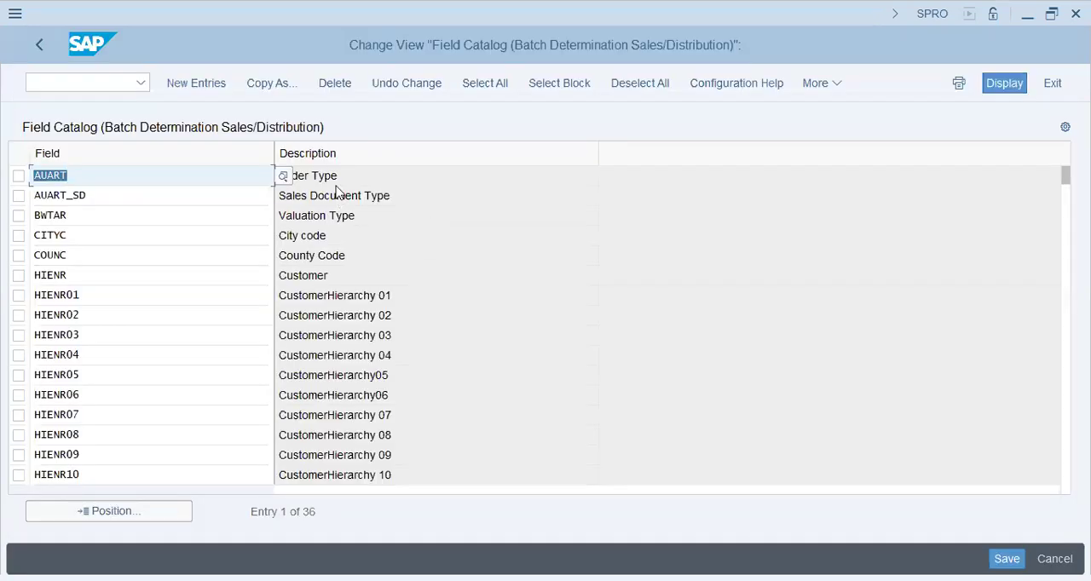
pyautogui.click(180, 255)
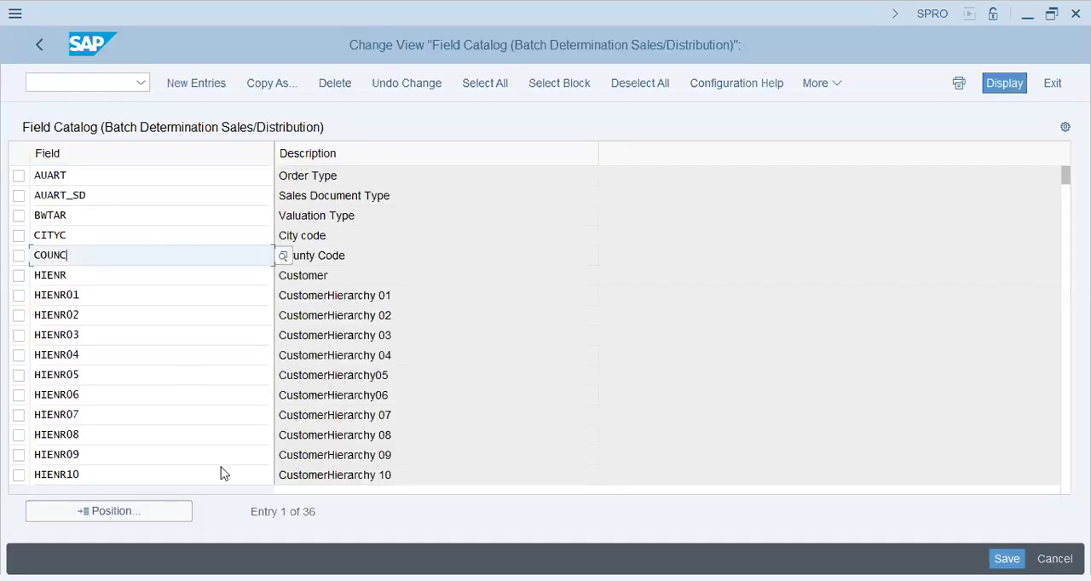
pyautogui.click(398, 334)
pyautogui.click(356, 257)
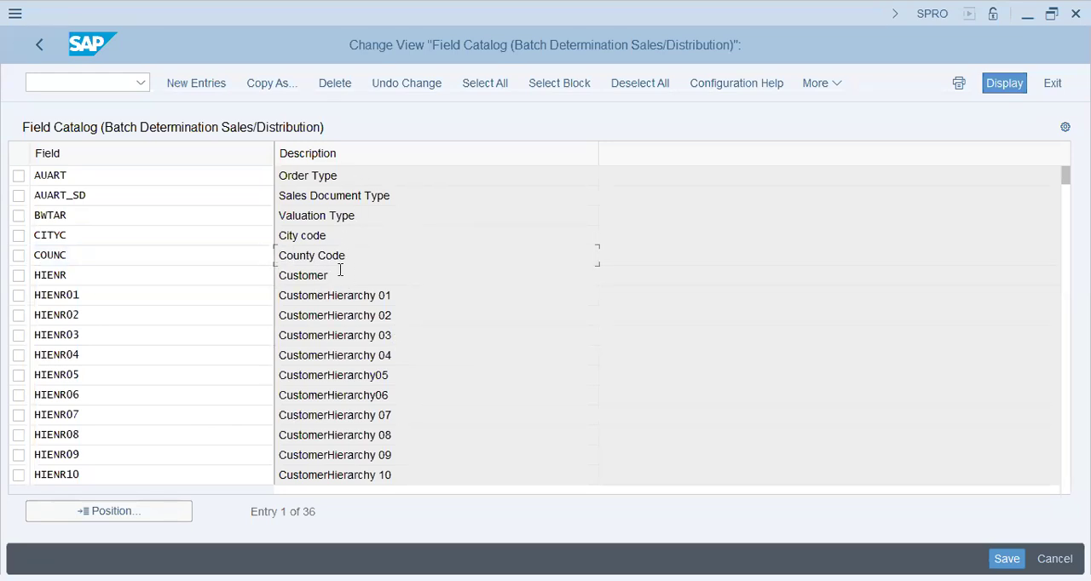
pyautogui.click(151, 284)
pyautogui.click(134, 473)
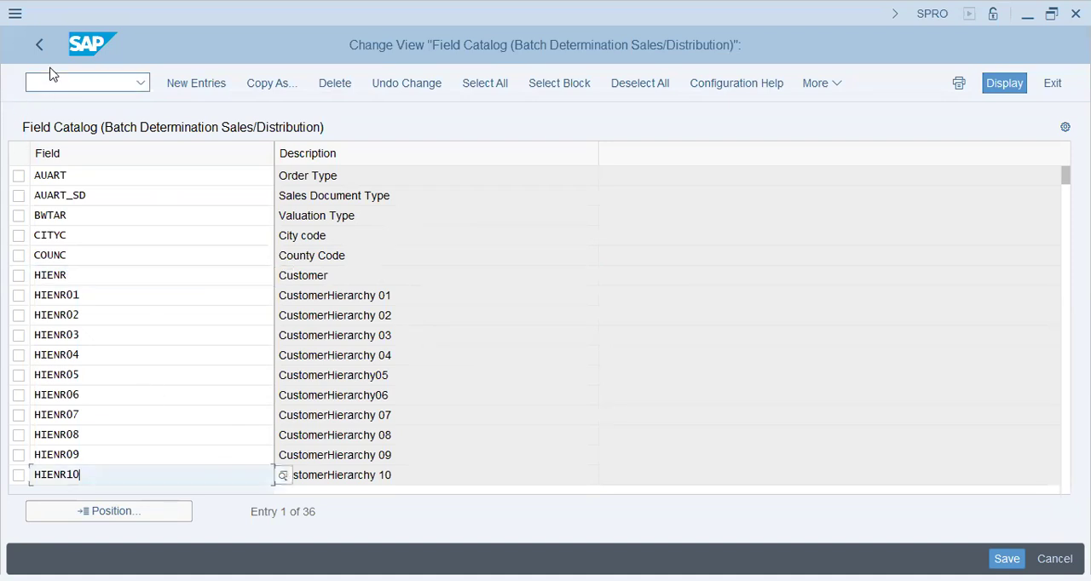
pyautogui.click(27, 50)
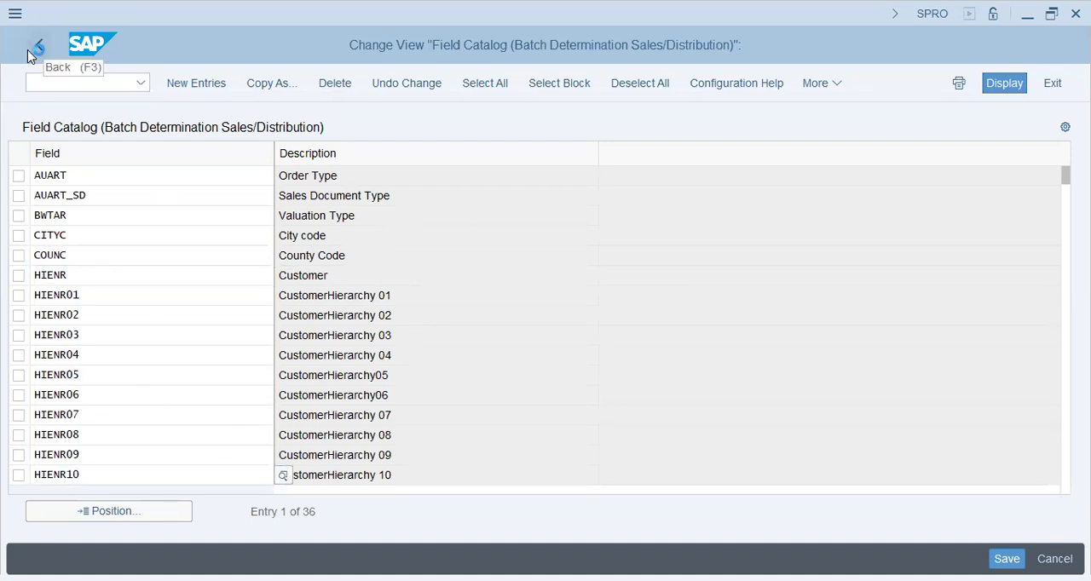
pyautogui.click(709, 564)
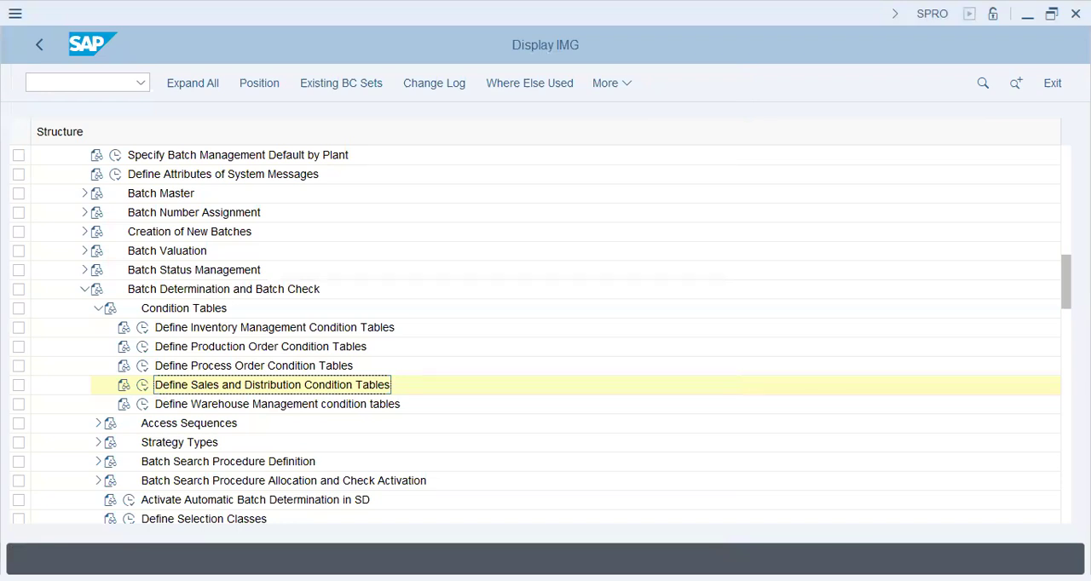
# Expand Access Sequences under Batch Determination and Batch Check, and open Define Sales and Distribution Access Sequences
pyautogui.click(97, 423)
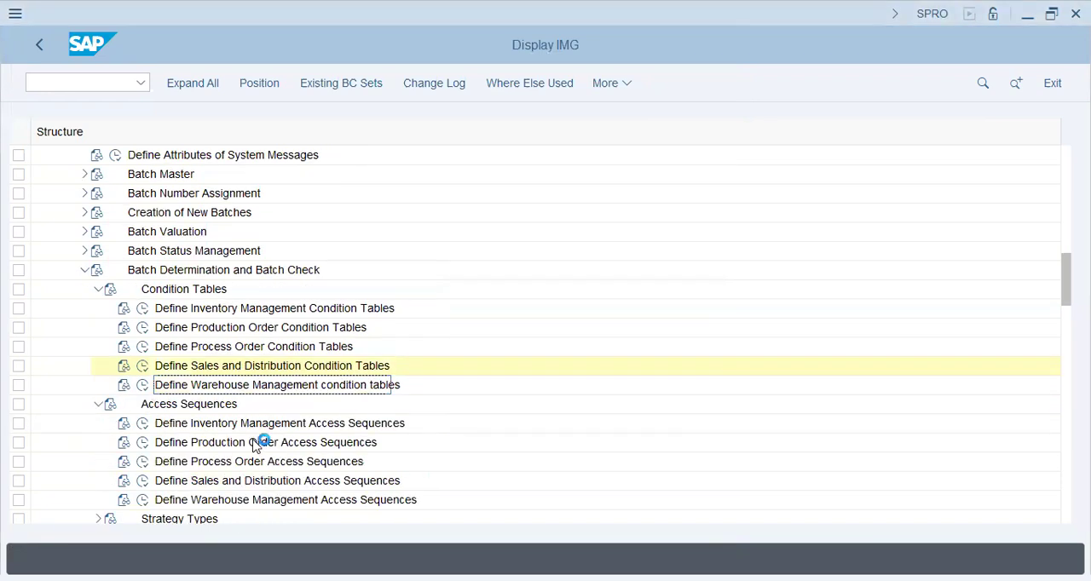
pyautogui.click(232, 425)
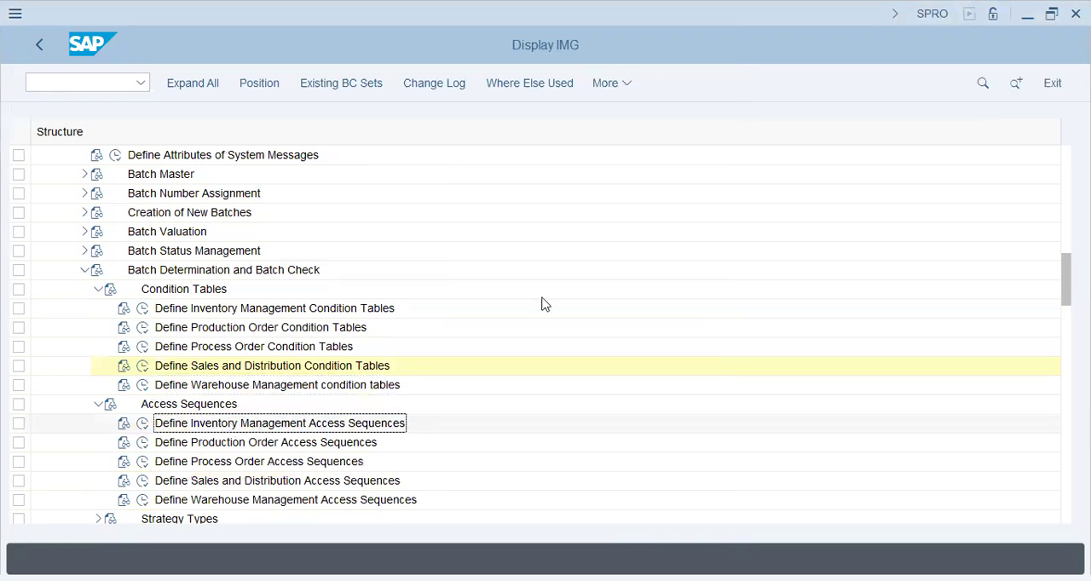
pyautogui.click(143, 480)
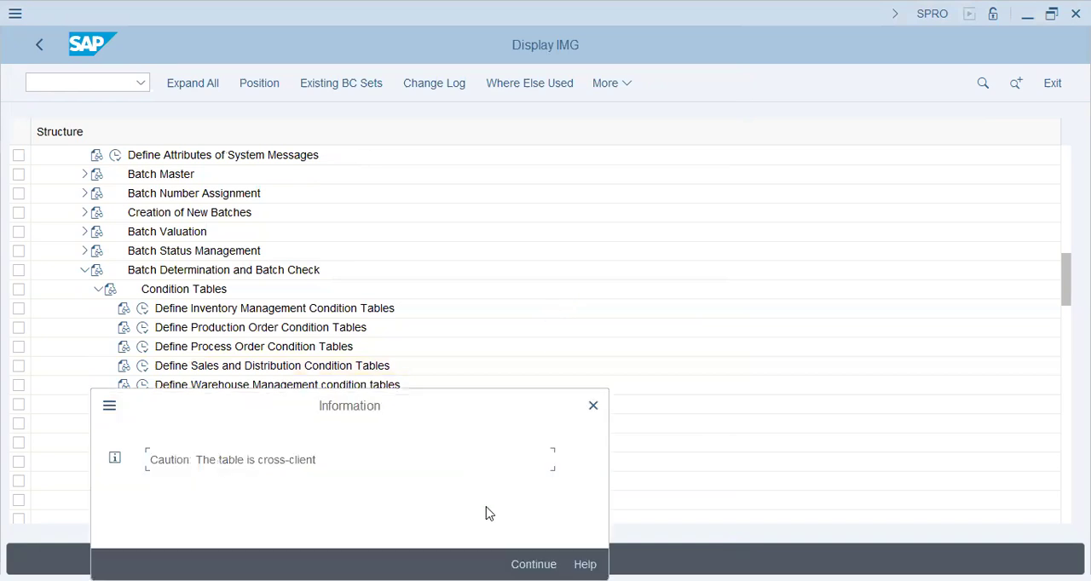
pyautogui.press('Return')
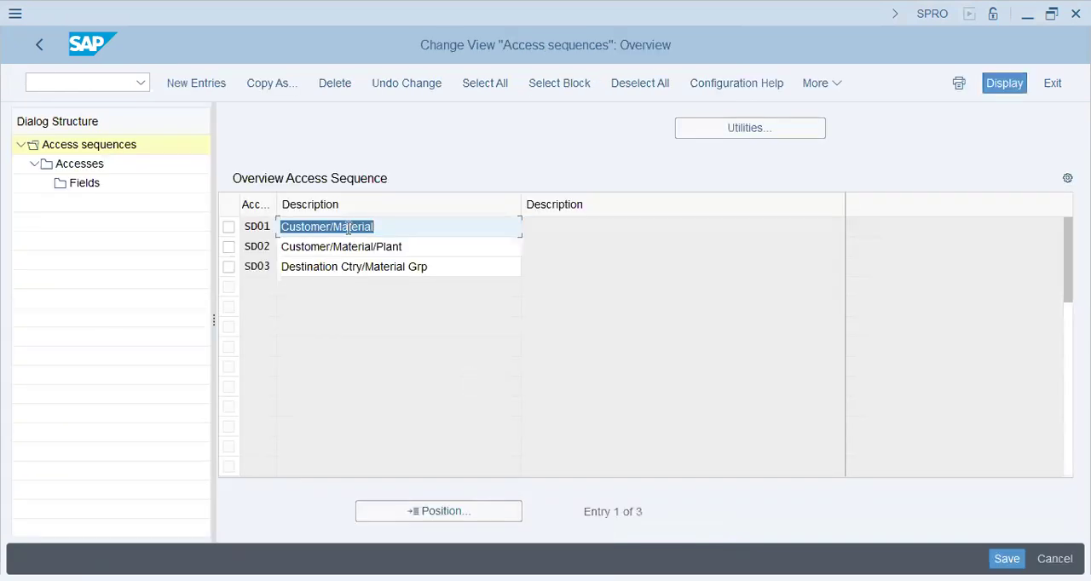
# Display the accesses of access sequence SD01, Customer/Material, and open the fields of access 10
pyautogui.click(421, 246)
pyautogui.click(426, 268)
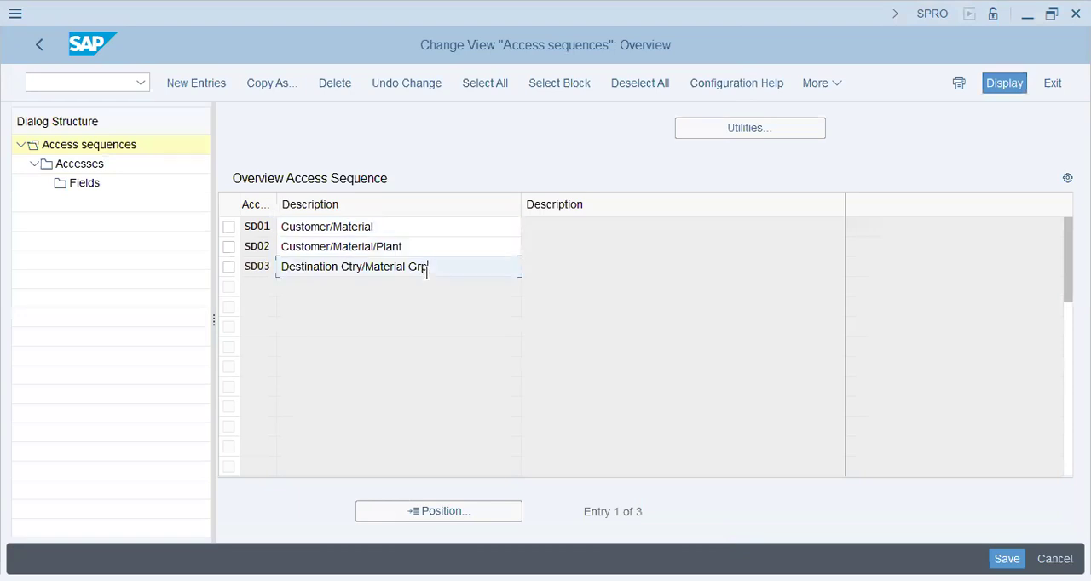
pyautogui.click(228, 227)
pyautogui.doubleClick(75, 163)
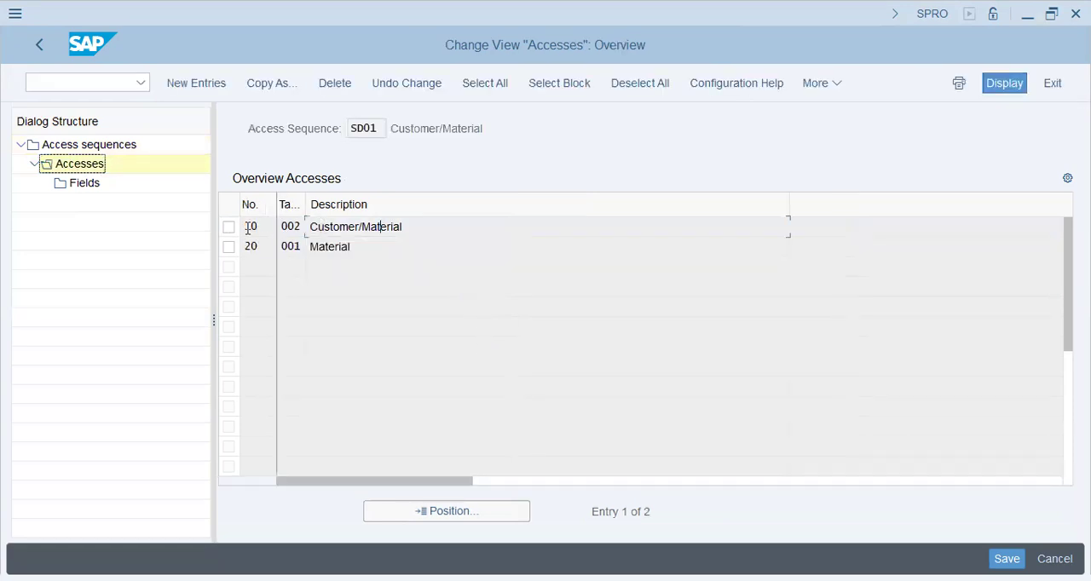
pyautogui.click(228, 227)
pyautogui.doubleClick(85, 184)
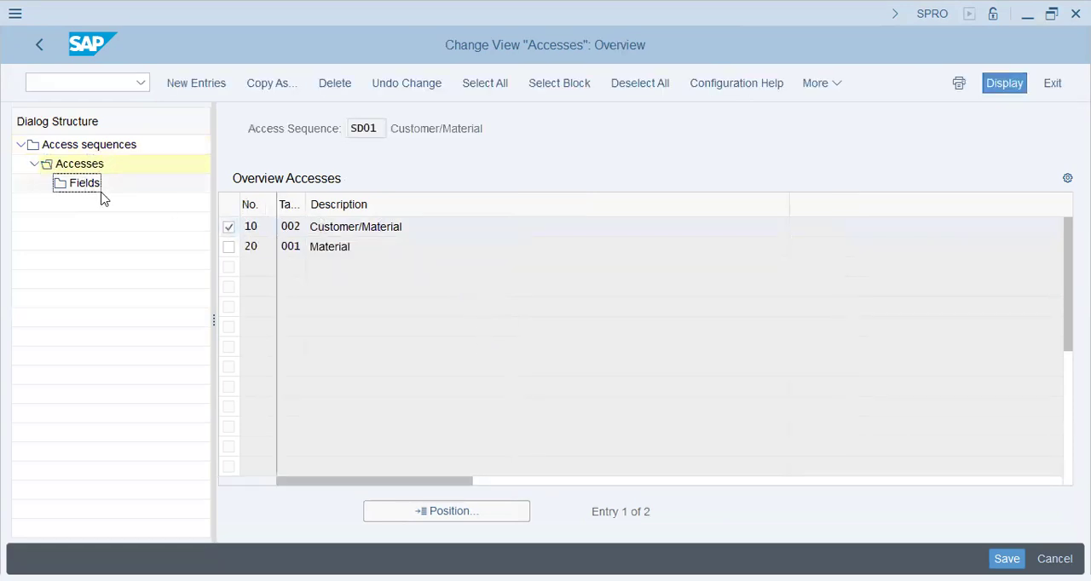
# Review the Customer and Material fields of access 10 in access sequence SD01, and return to the IMG structure
pyautogui.click(643, 254)
pyautogui.click(652, 270)
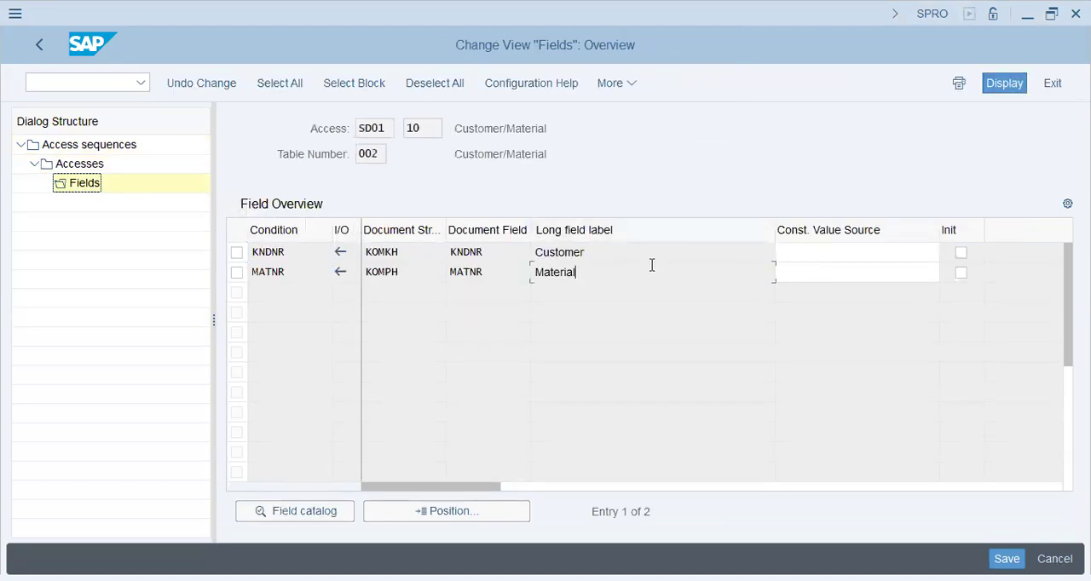
pyautogui.click(40, 45)
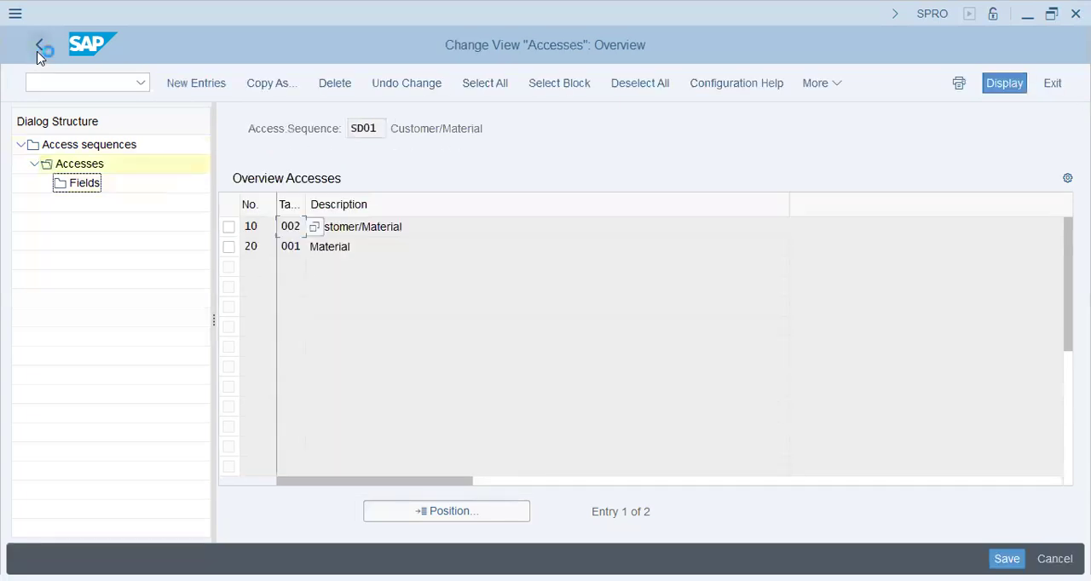
pyautogui.click(37, 54)
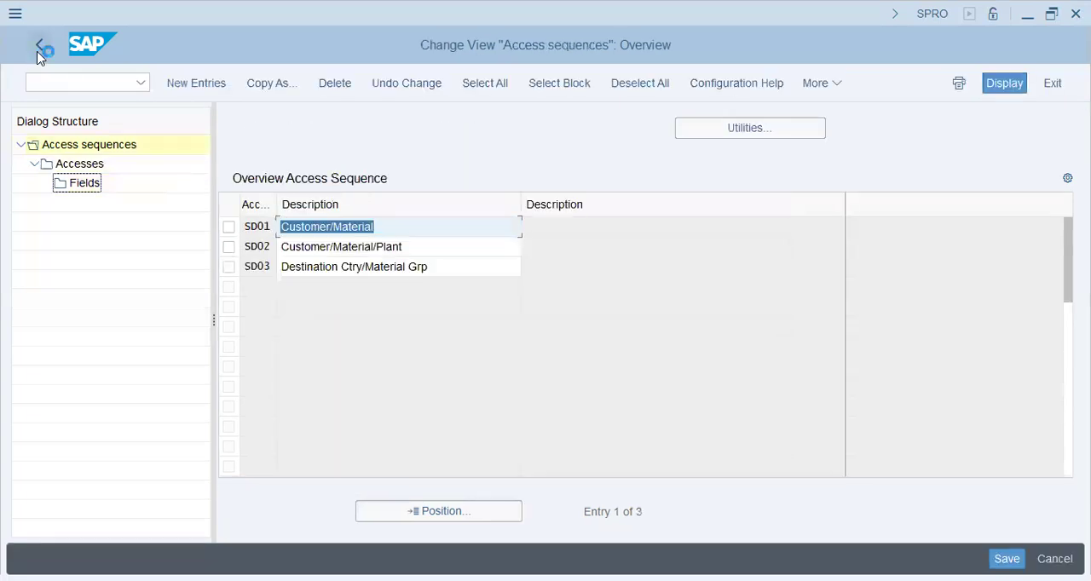
pyautogui.click(39, 47)
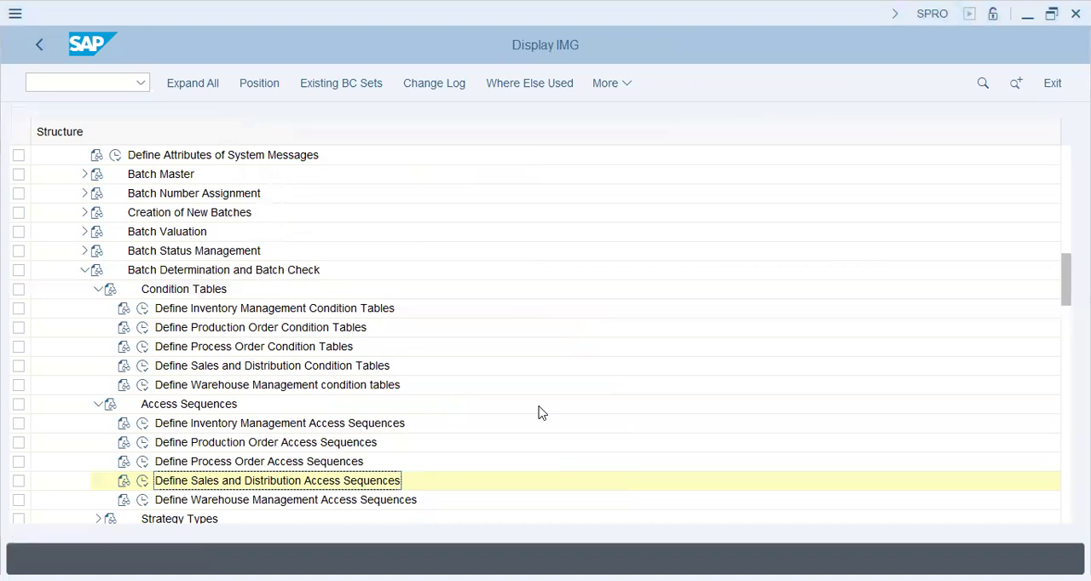
# Expand Strategy Types, open Define Sales and Distribution Strategy Types, and display the details of strategy type SD01, Customer/Material
pyautogui.scroll(-2, 126, 459)
pyautogui.click(98, 404)
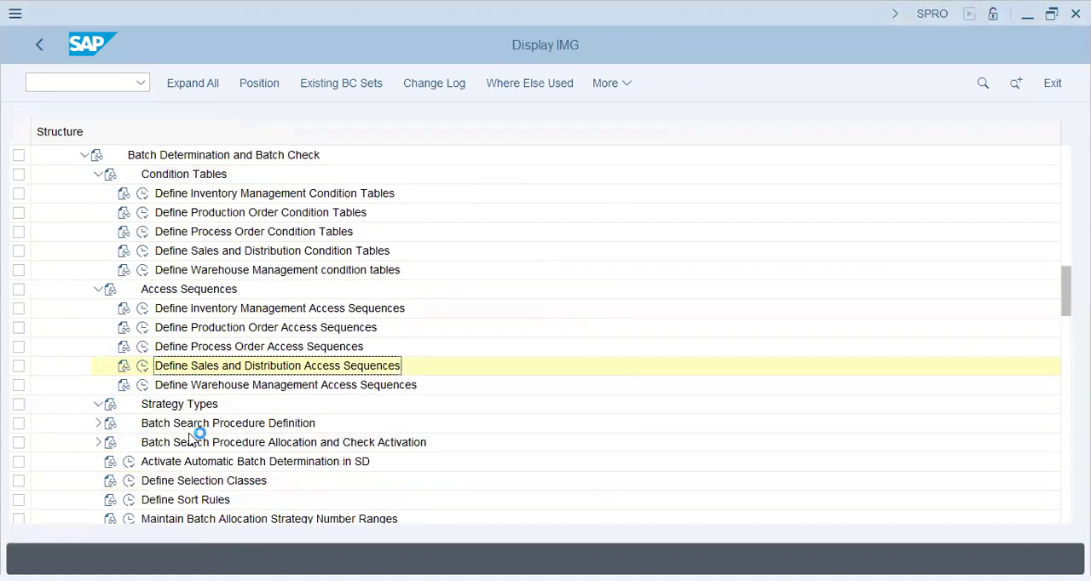
pyautogui.click(141, 483)
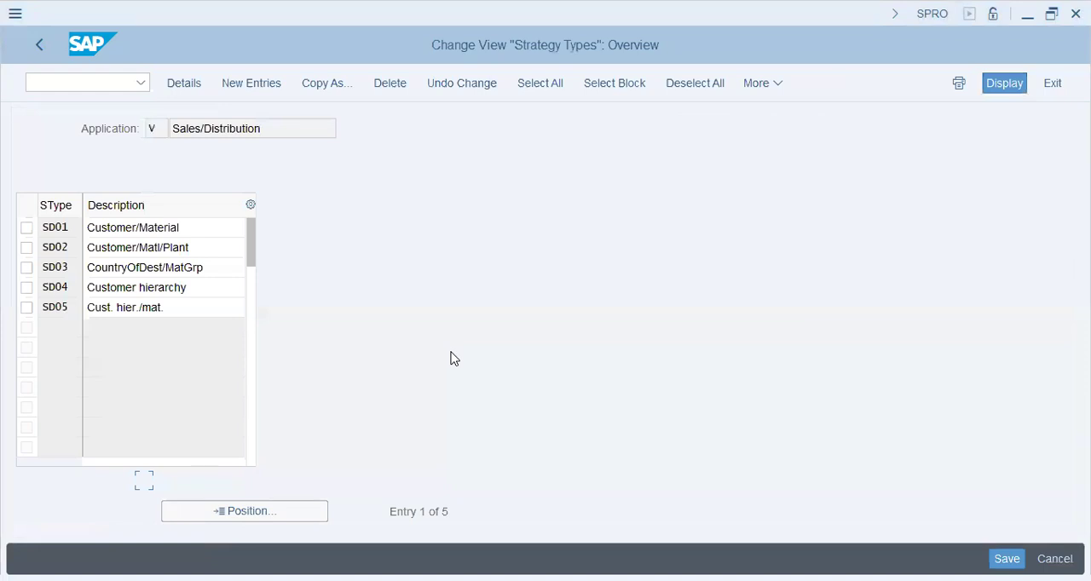
pyautogui.doubleClick(175, 229)
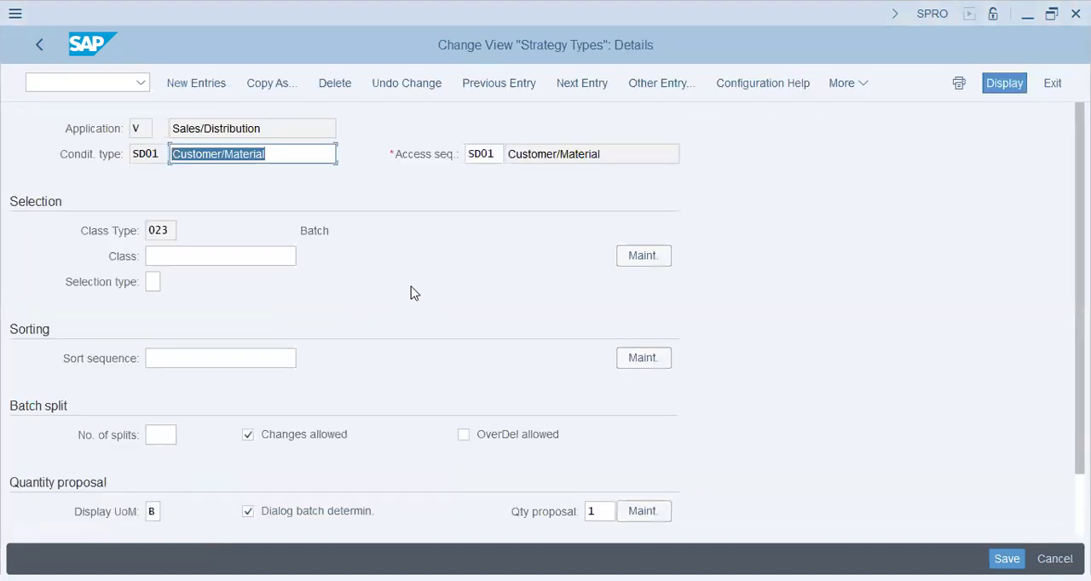
# Examine strategy type SD01's settings for access sequence, class selection, sorting, batch split, quantity proposal and presentation
pyautogui.scroll(-3, 349, 367)
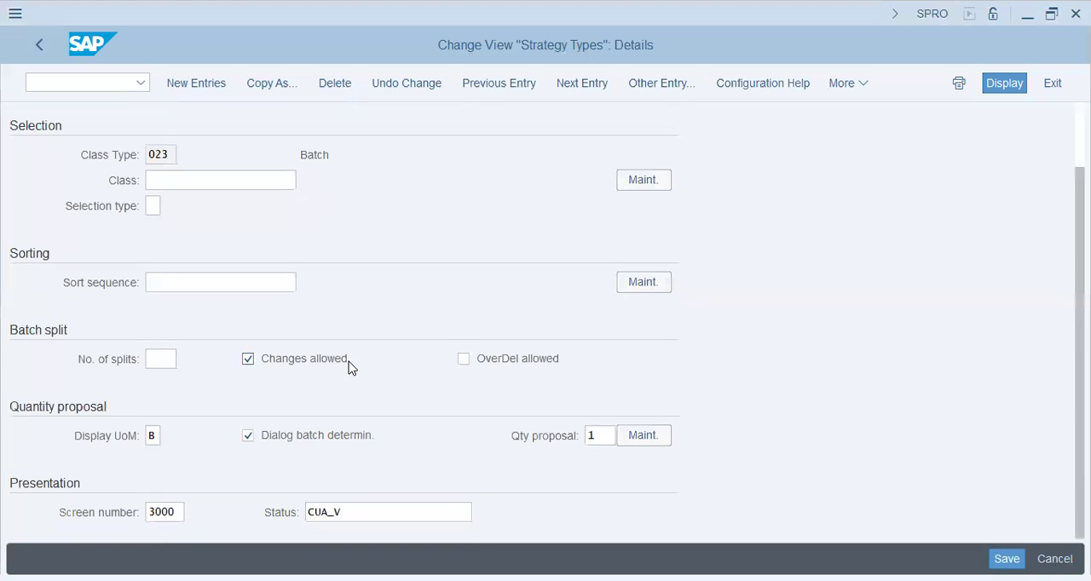
pyautogui.scroll(3, 349, 366)
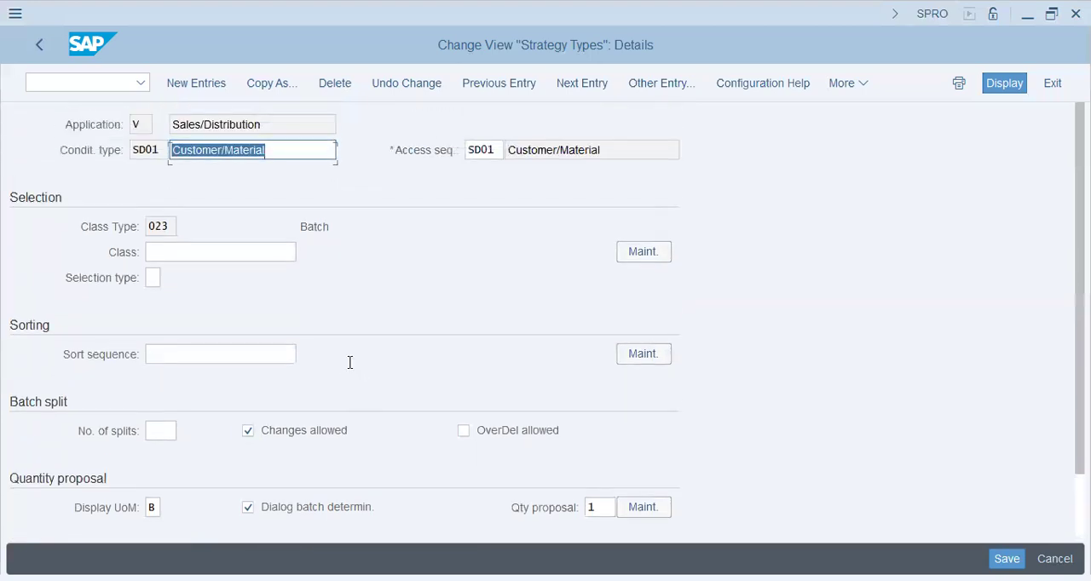
pyautogui.click(225, 259)
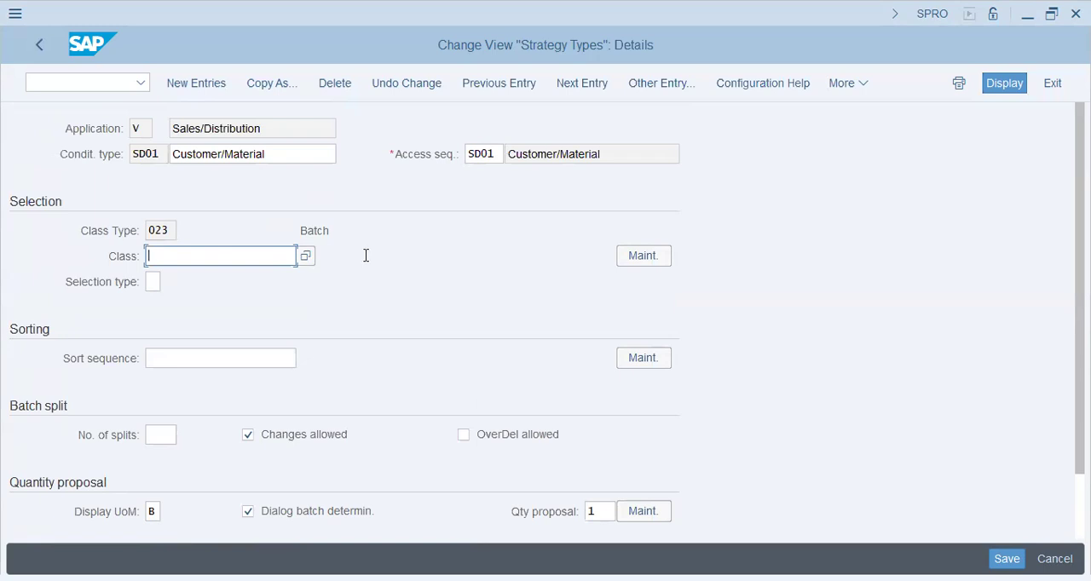
pyautogui.tripleClick(299, 157)
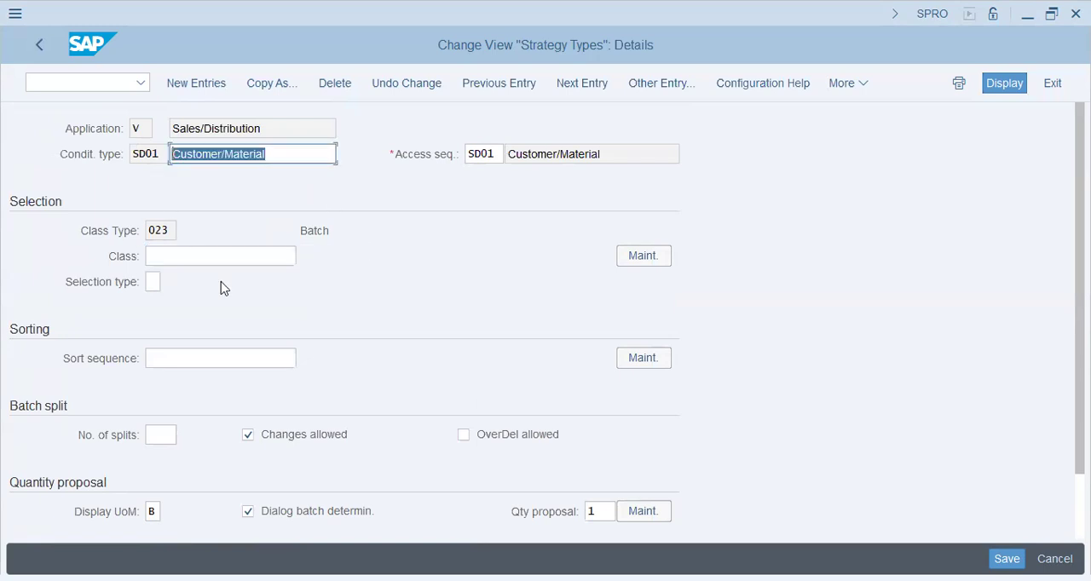
pyautogui.click(321, 243)
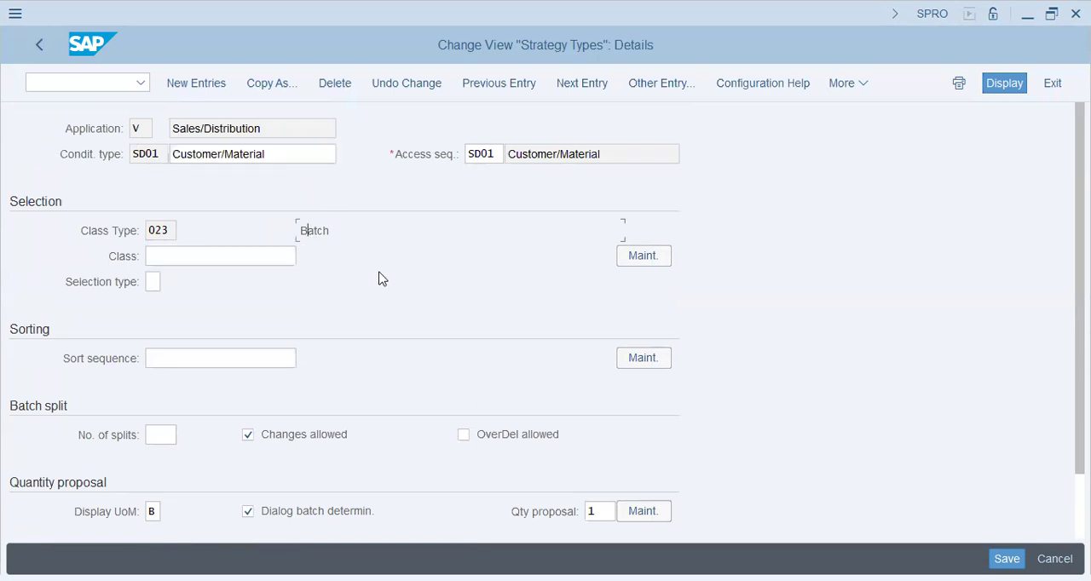
pyautogui.moveTo(509, 153); pyautogui.dragTo(558, 153)
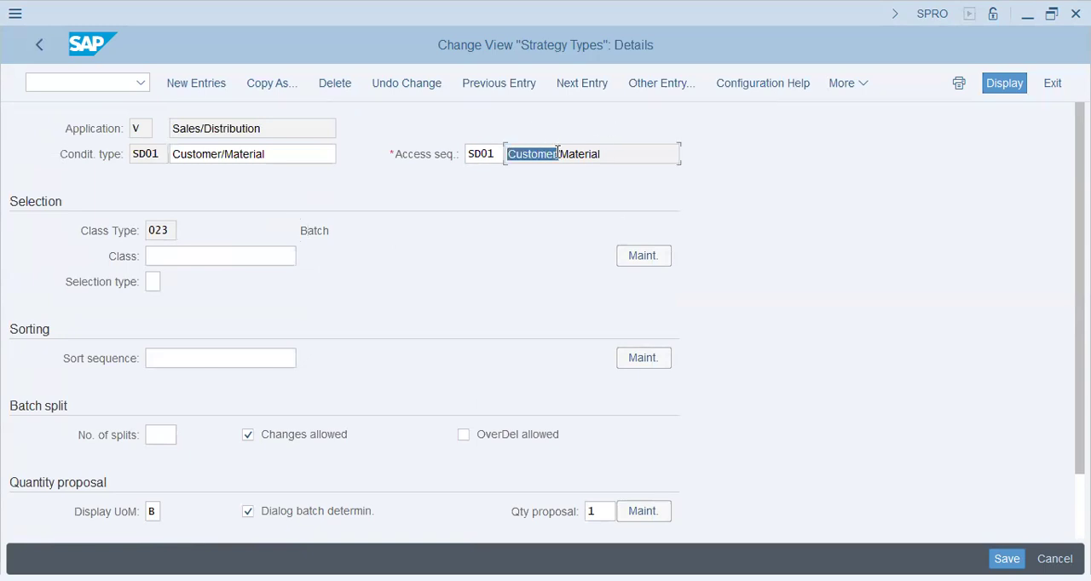
pyautogui.moveTo(645, 156); pyautogui.dragTo(507, 155)
pyautogui.click(182, 260)
pyautogui.click(151, 230)
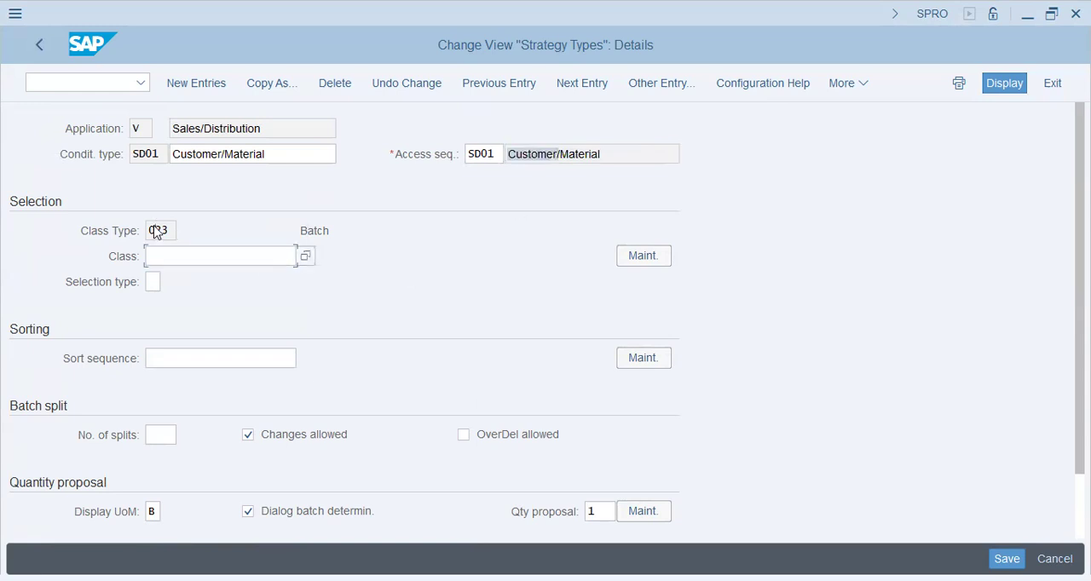
pyautogui.scroll(-2, 217, 351)
pyautogui.scroll(2, 217, 355)
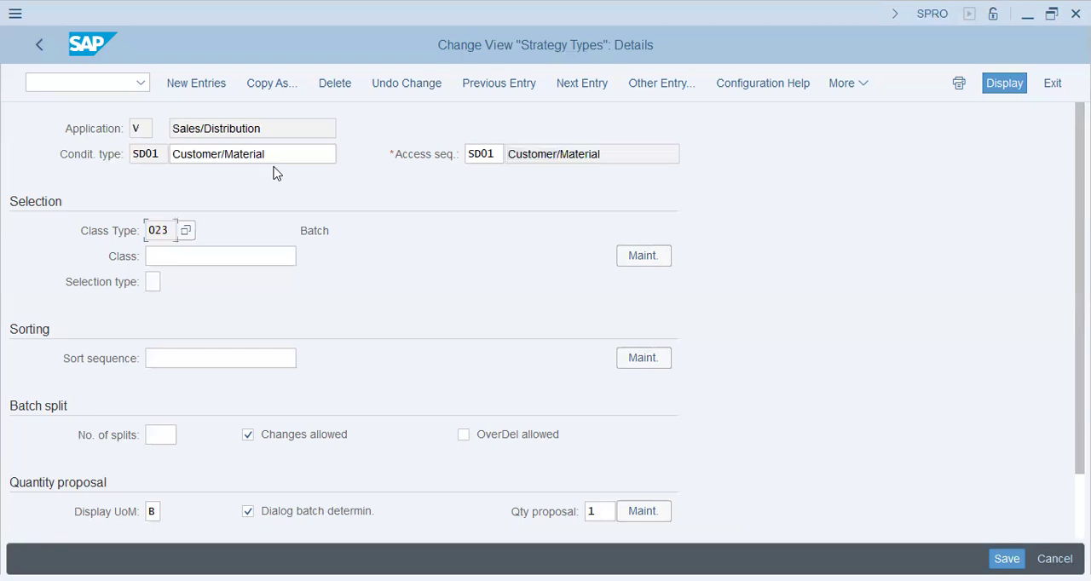
pyautogui.moveTo(274, 155); pyautogui.dragTo(9, 132)
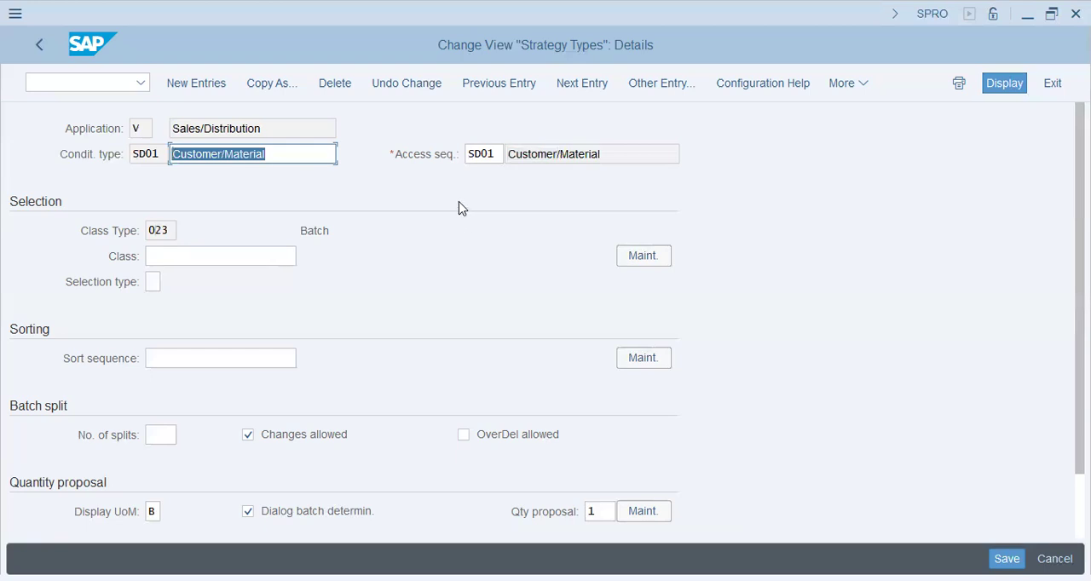
# Go back to the strategy types overview, review the other Sales/Distribution strategy types, and return to the IMG structure
pyautogui.click(34, 47)
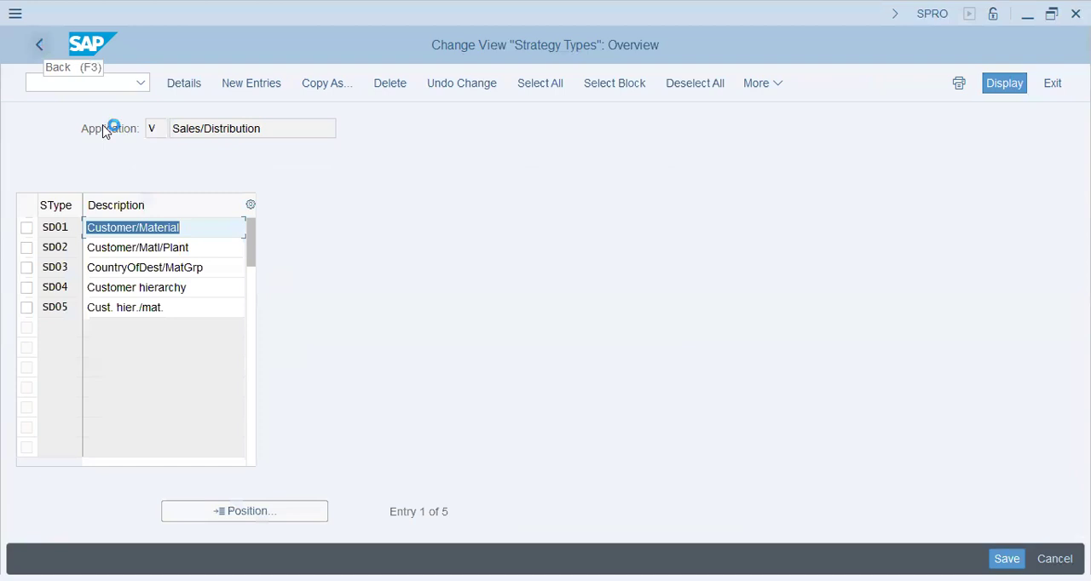
pyautogui.click(181, 247)
pyautogui.click(183, 287)
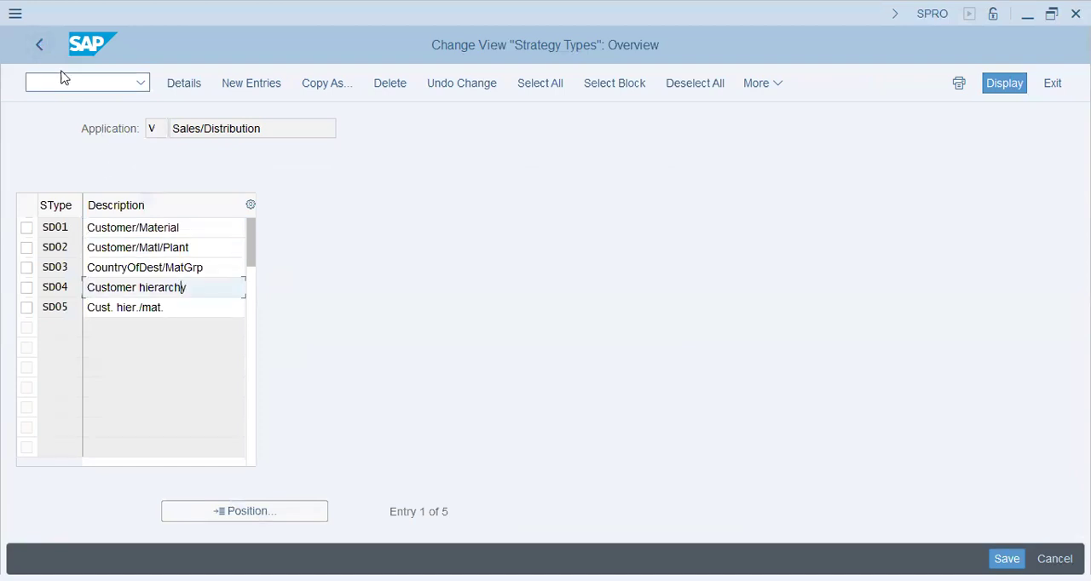
pyautogui.click(40, 47)
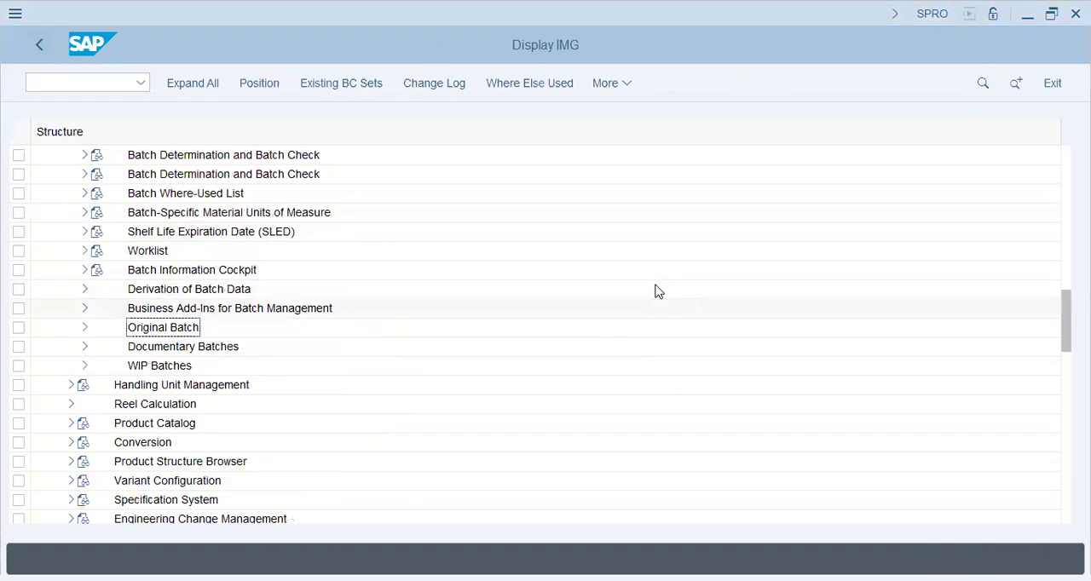
# Collapse the Batch Determination and Batch Check, Batch Management and Logistics - General nodes in the IMG structure
pyautogui.scroll(4, 654, 292)
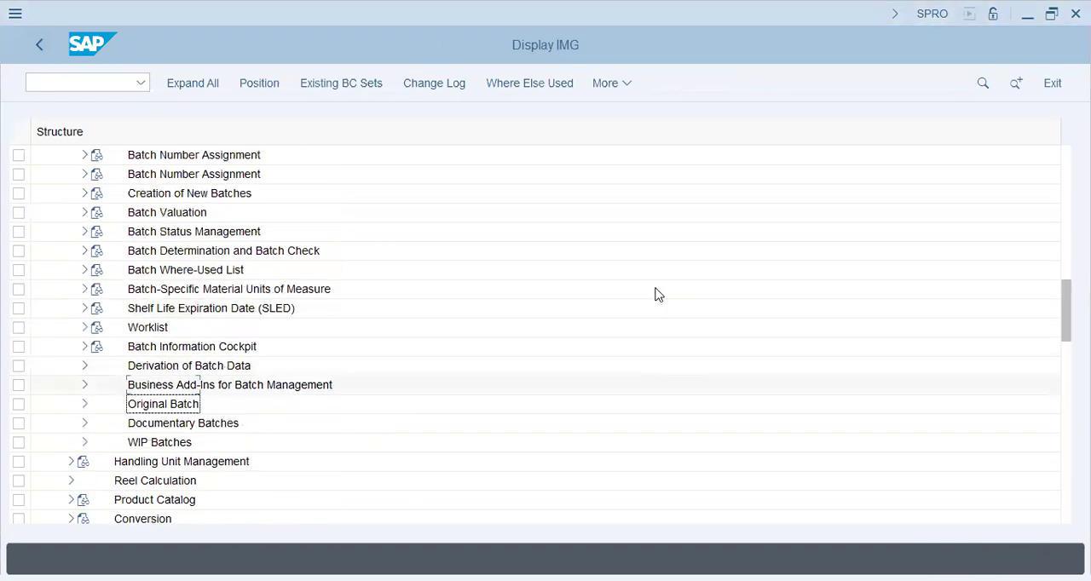
pyautogui.scroll(3, 154, 256)
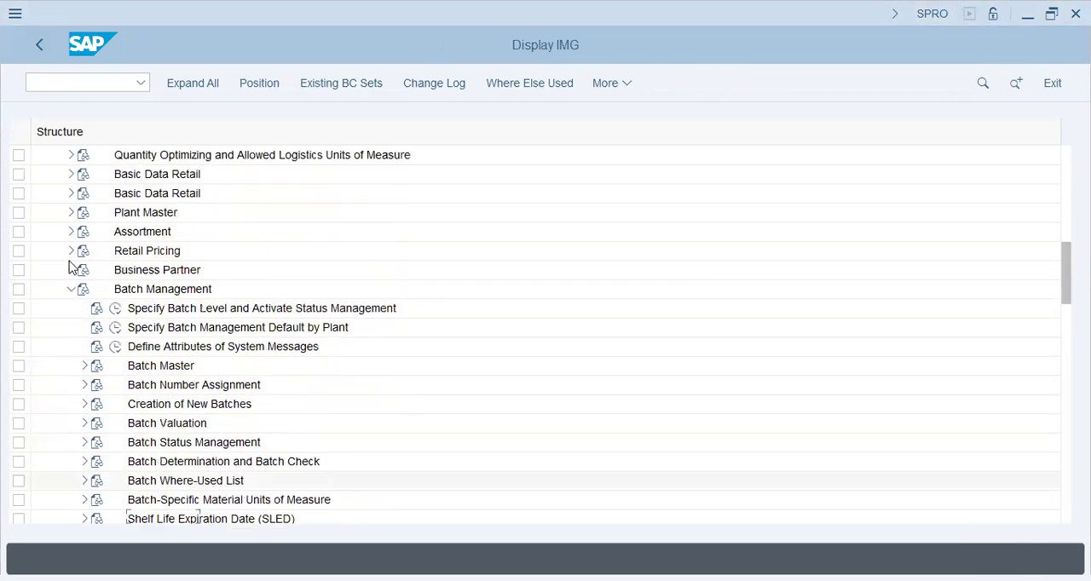
pyautogui.scroll(2, 71, 271)
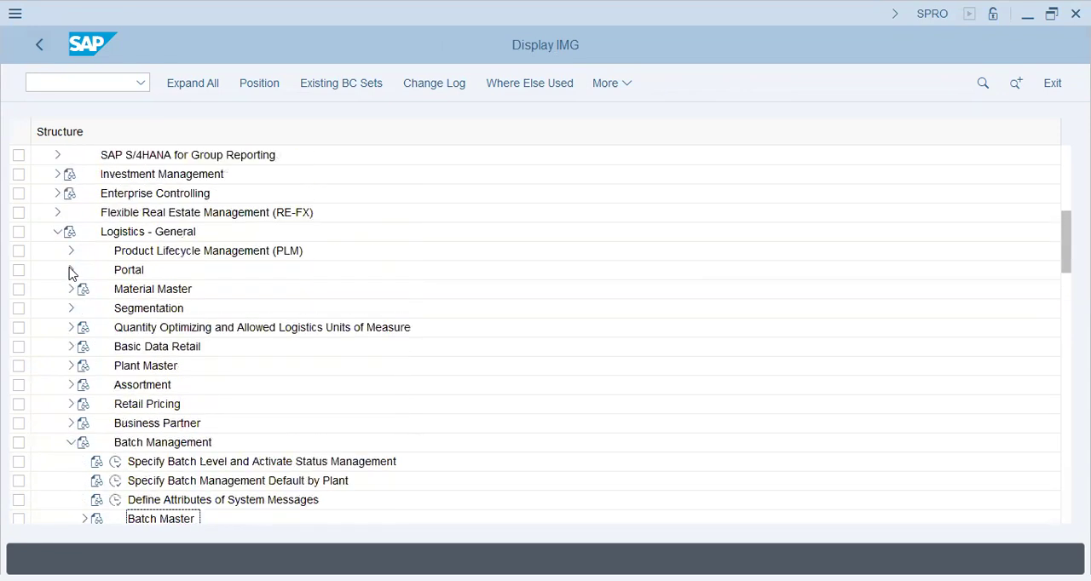
pyautogui.click(71, 461)
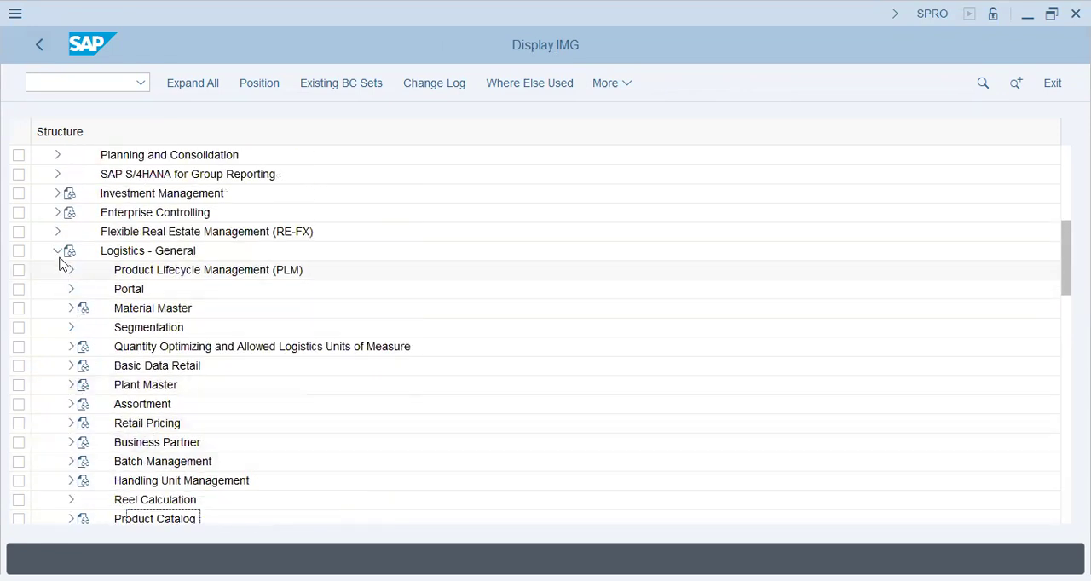
pyautogui.click(57, 251)
# Expand Definition and Financial Accounting under Enterprise Structure, and open Define Credit Control Area
pyautogui.scroll(5, 175, 242)
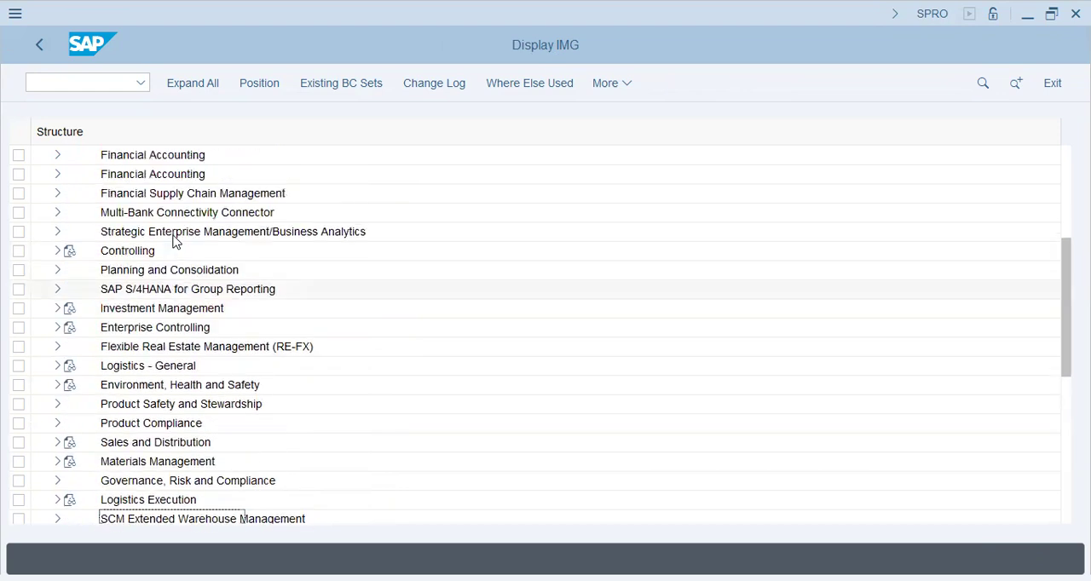
pyautogui.scroll(4, 160, 234)
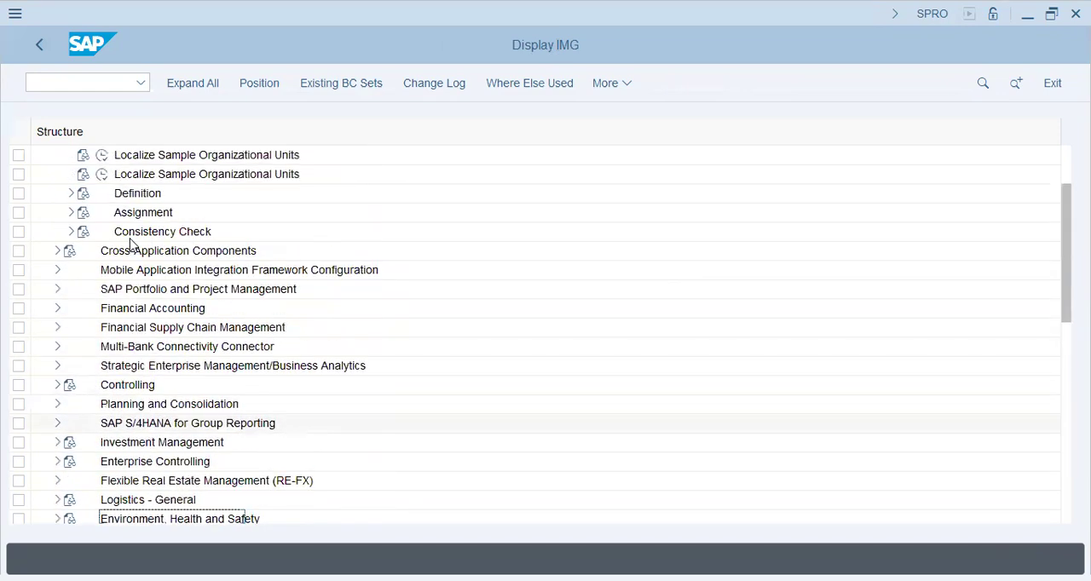
pyautogui.scroll(2, 105, 241)
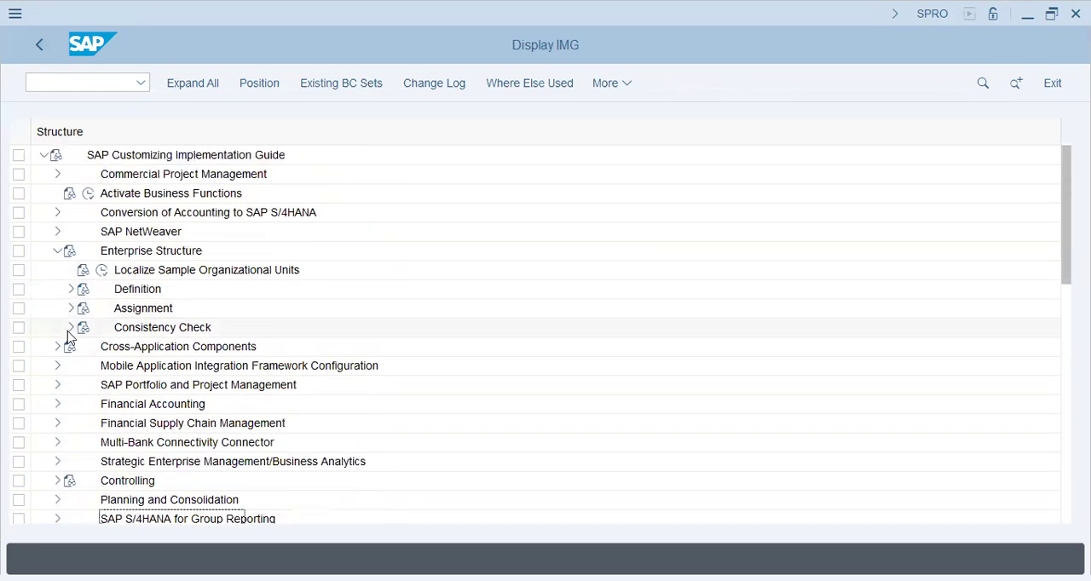
pyautogui.click(70, 290)
pyautogui.click(141, 308)
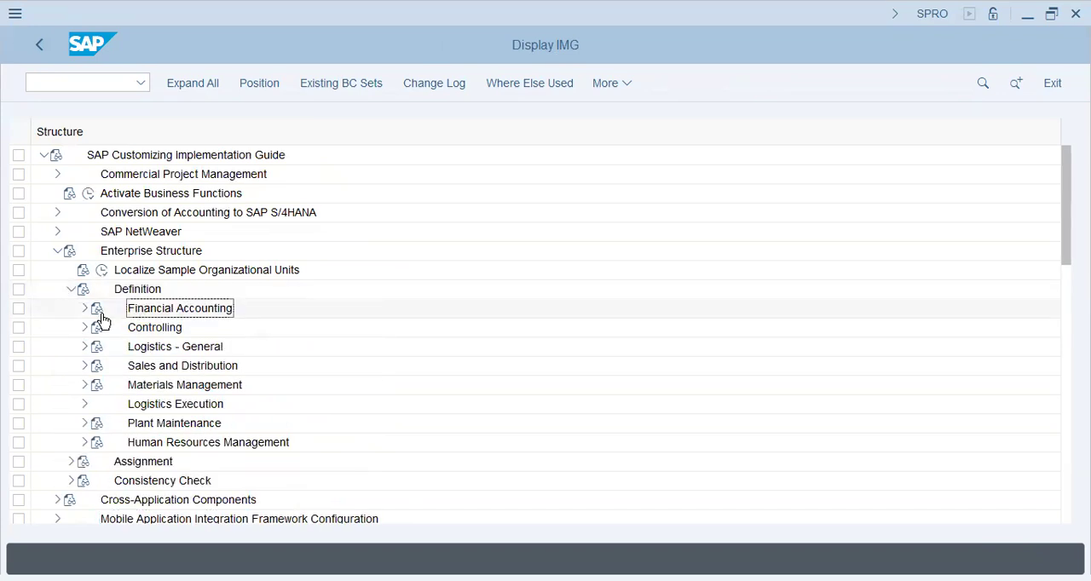
pyautogui.click(84, 309)
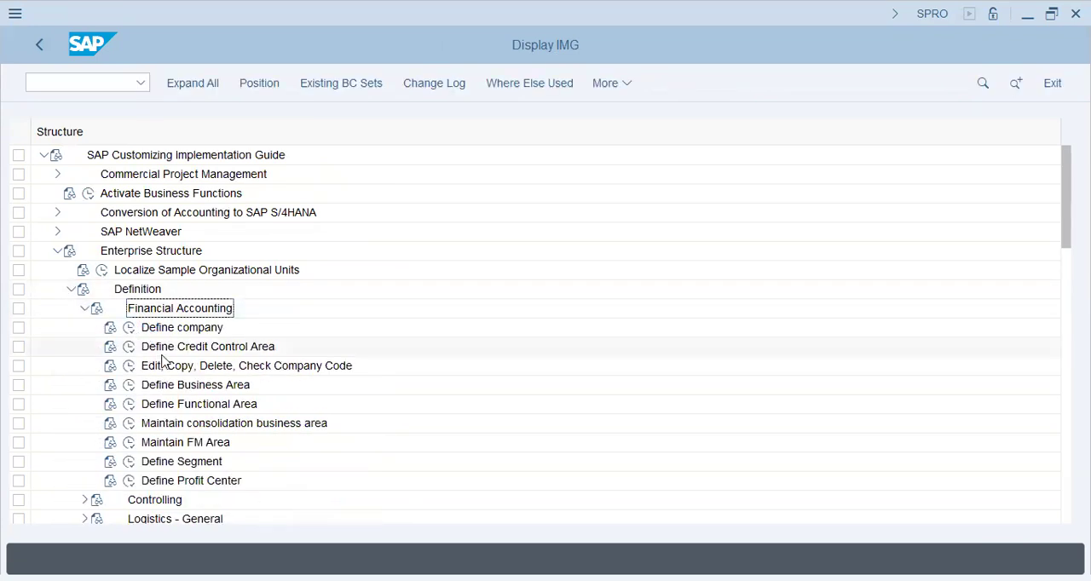
pyautogui.click(129, 347)
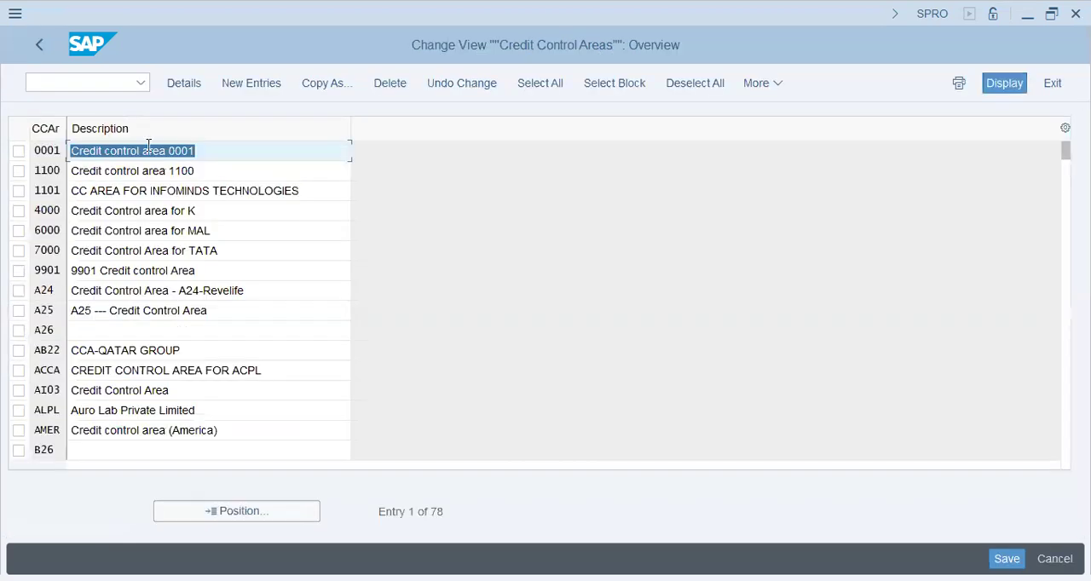
# Create a new credit control area entry DT7S with fiscal year variant K4 and a default credit limit of 10,000
pyautogui.click(241, 84)
pyautogui.write('DT7S')
pyautogui.press('Tab')
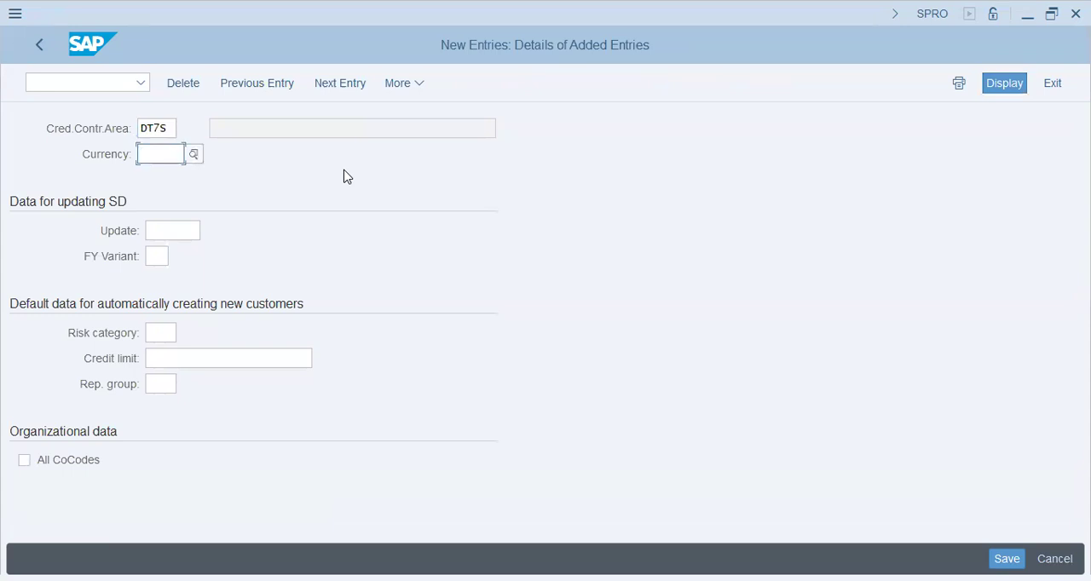
pyautogui.press('Tab')
pyautogui.click(156, 255)
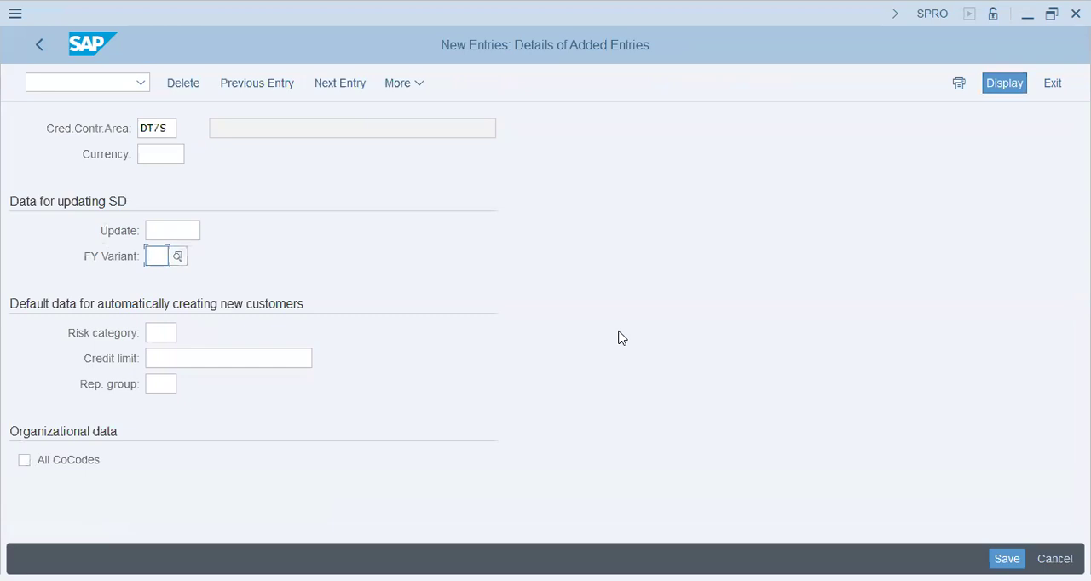
pyautogui.write('K4')
pyautogui.press('Tab')
pyautogui.click(249, 361)
pyautogui.write('100000')
pyautogui.press('BackSpace')
pyautogui.press('Return')
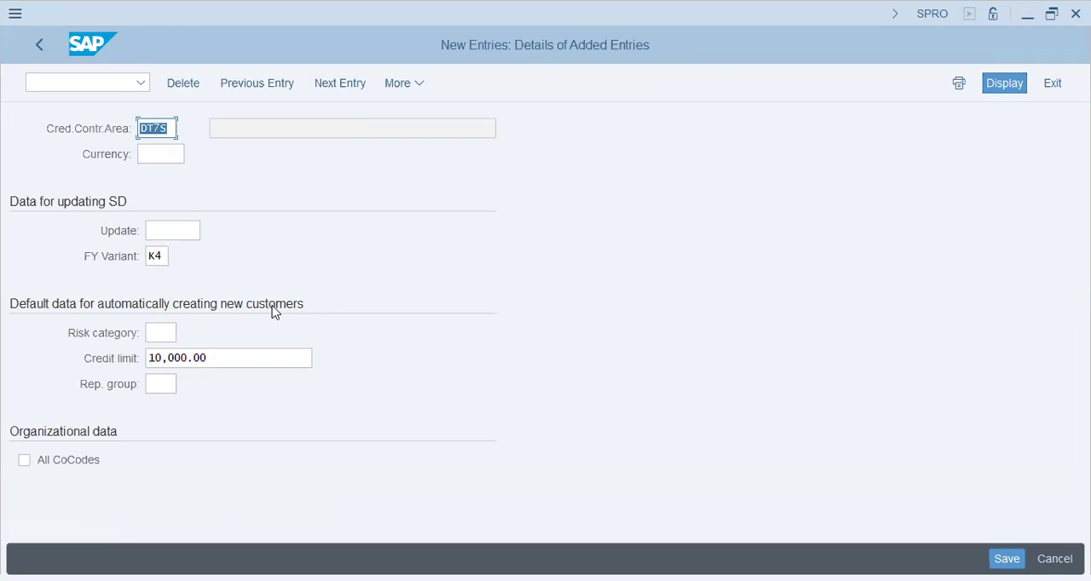
# Review the new entry's credit limit and organizational data, and correct the credit control area key to DT72
pyautogui.moveTo(216, 353); pyautogui.dragTo(54, 355)
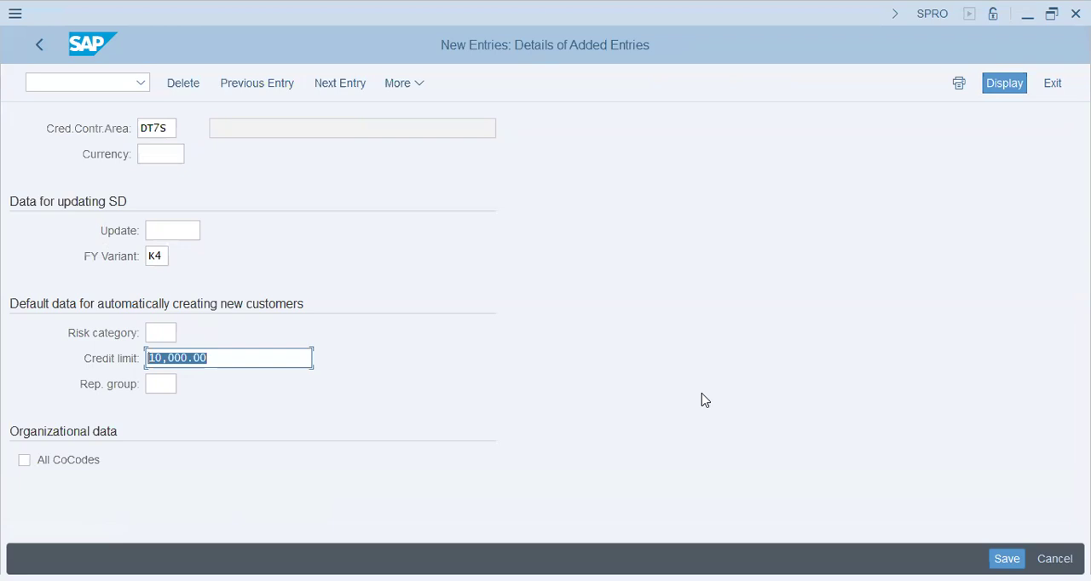
pyautogui.click(111, 461)
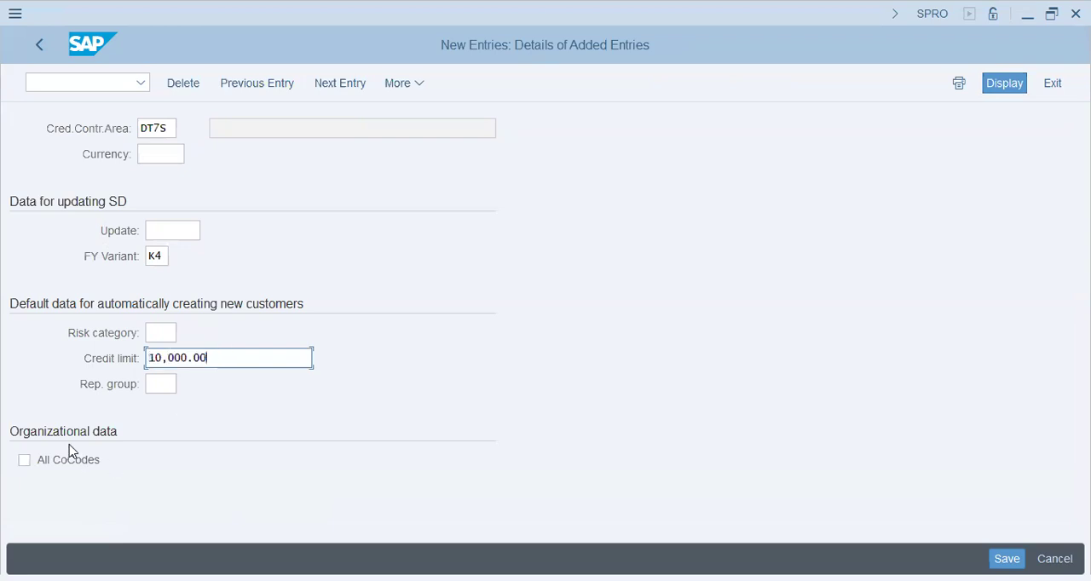
pyautogui.click(167, 128)
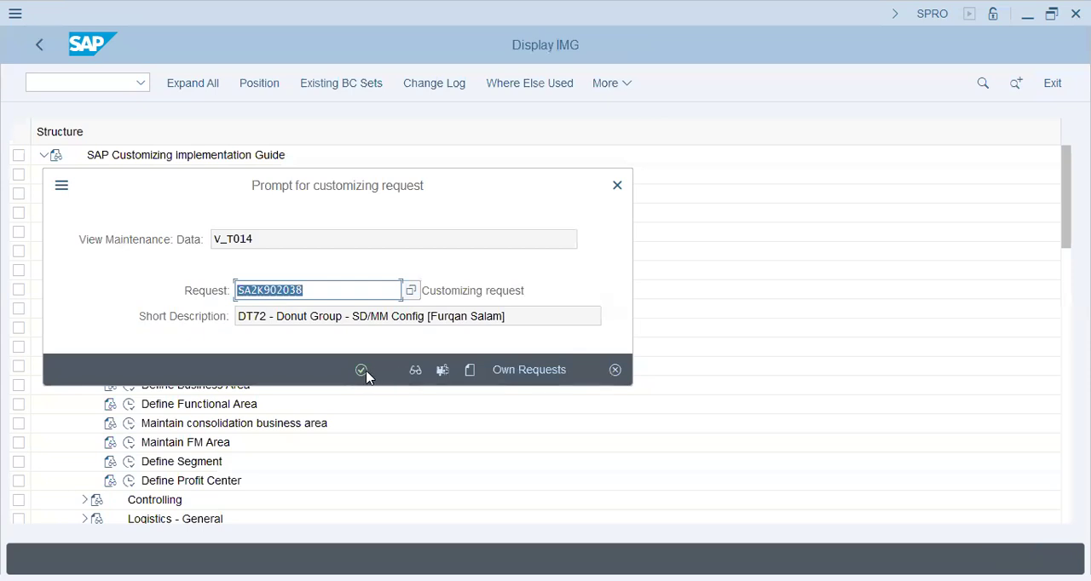
# Save the new DT72 credit control area and return to the IMG structure
pyautogui.click(362, 370)
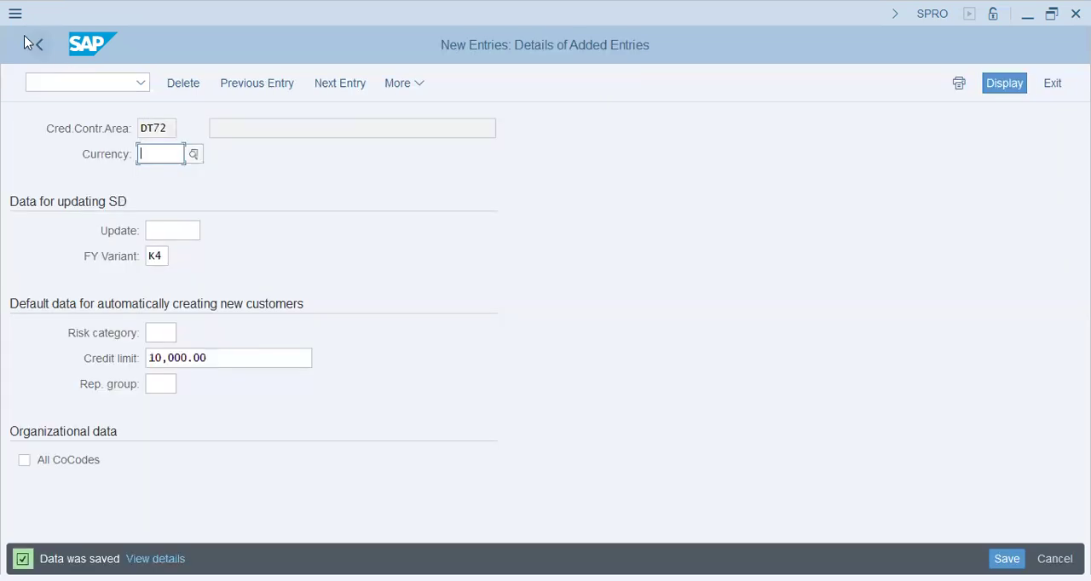
pyautogui.click(38, 47)
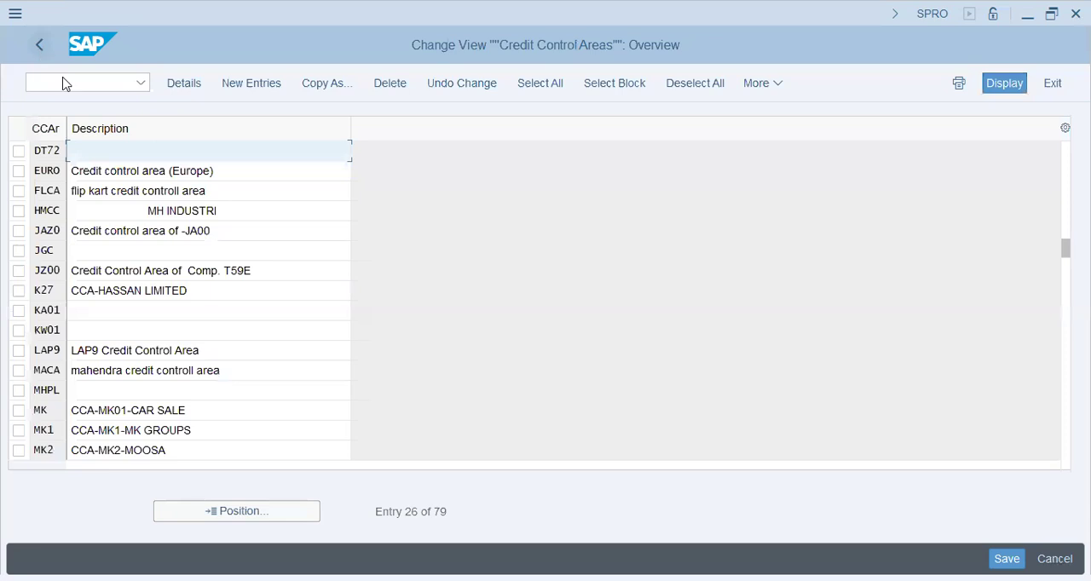
pyautogui.click(39, 43)
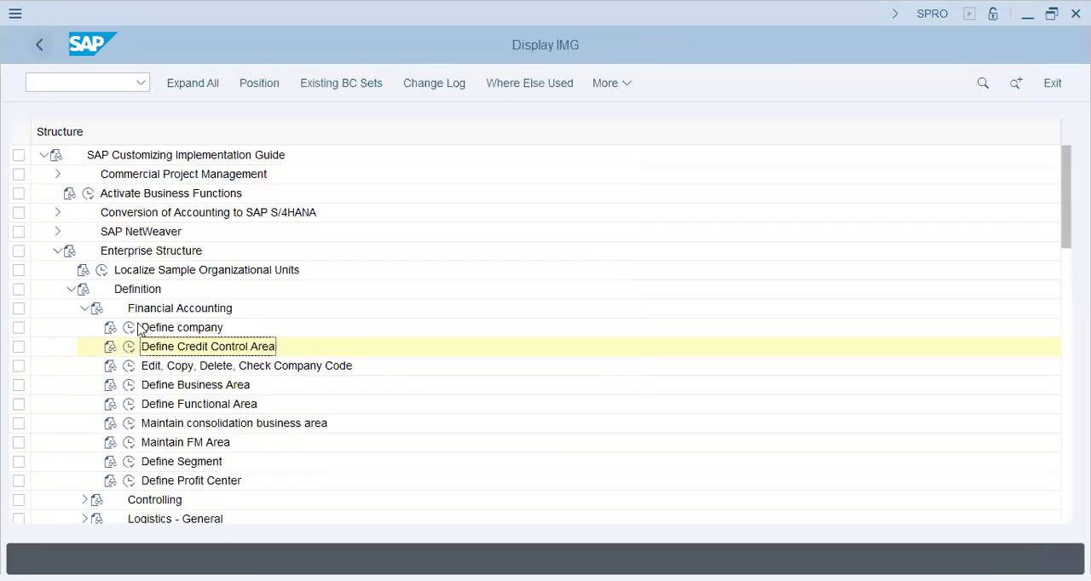
# Collapse Financial Accounting and Definition under Enterprise Structure, and expand Assignment down to its Sales and Distribution activities
pyautogui.click(85, 311)
pyautogui.click(72, 289)
pyautogui.click(73, 308)
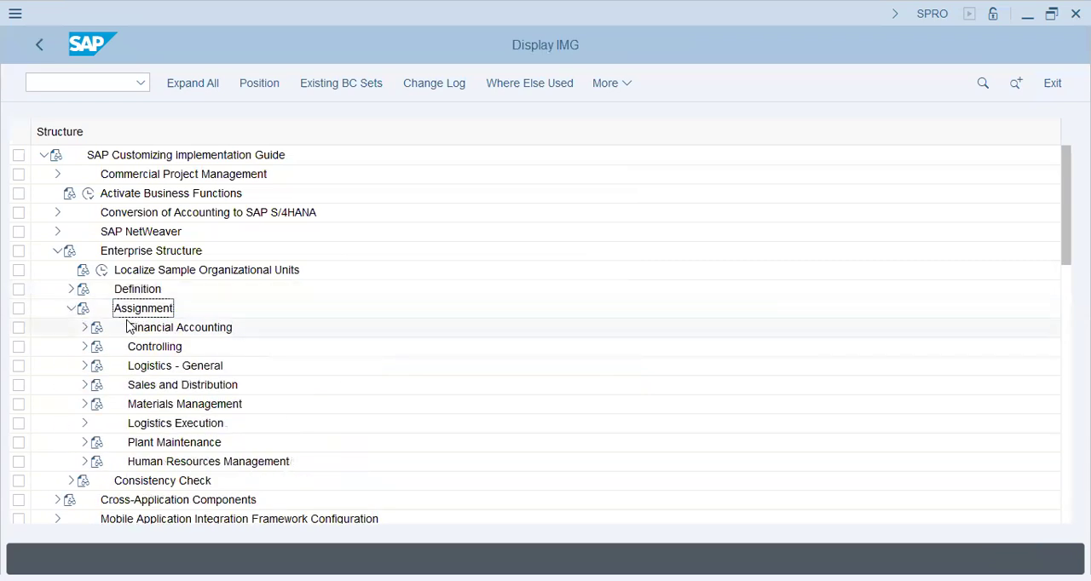
pyautogui.click(85, 384)
# Examine the Sales and Distribution assignment activities, including Set up sales area and those under Business Area Account Assignment
pyautogui.click(197, 368)
pyautogui.click(233, 461)
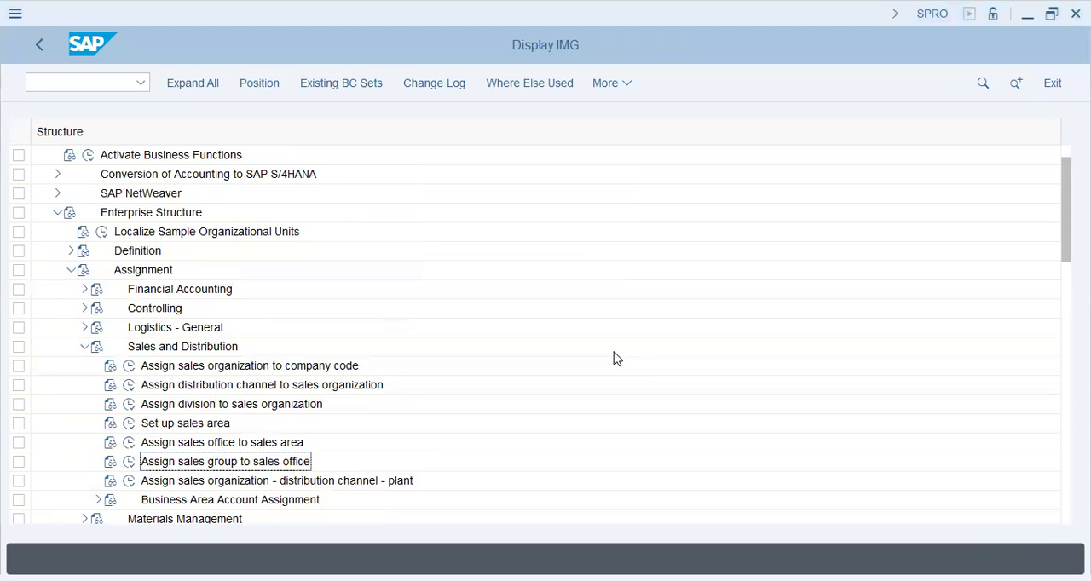
pyautogui.click(184, 423)
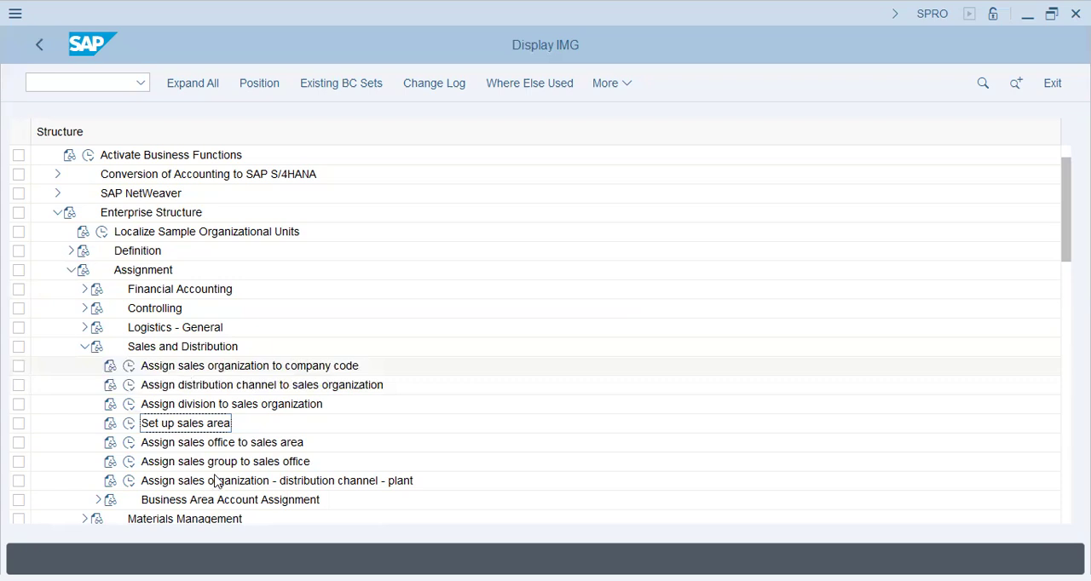
pyautogui.scroll(-1, 214, 480)
pyautogui.click(97, 442)
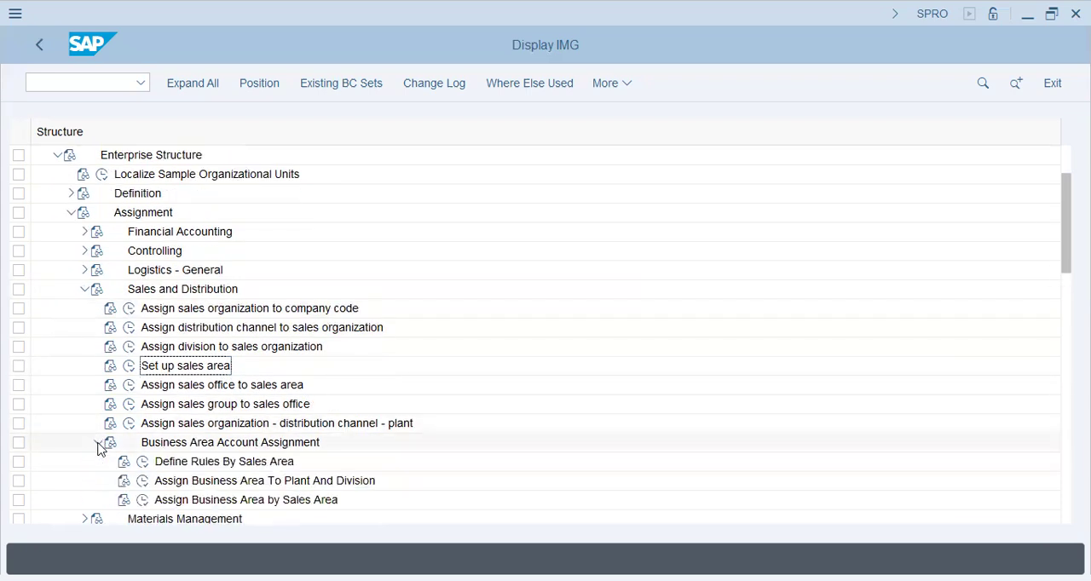
pyautogui.click(250, 462)
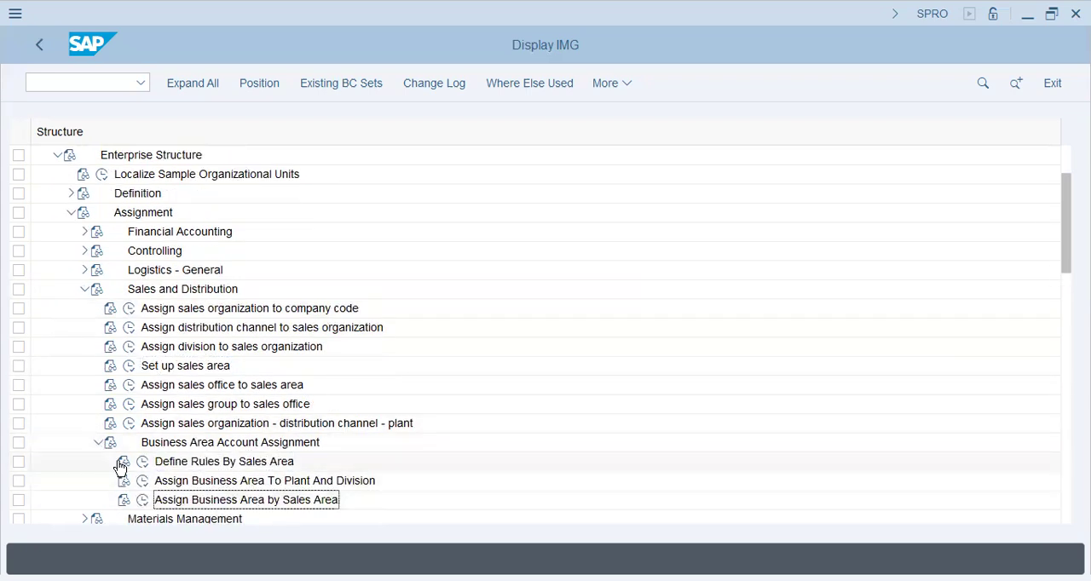
pyautogui.click(99, 442)
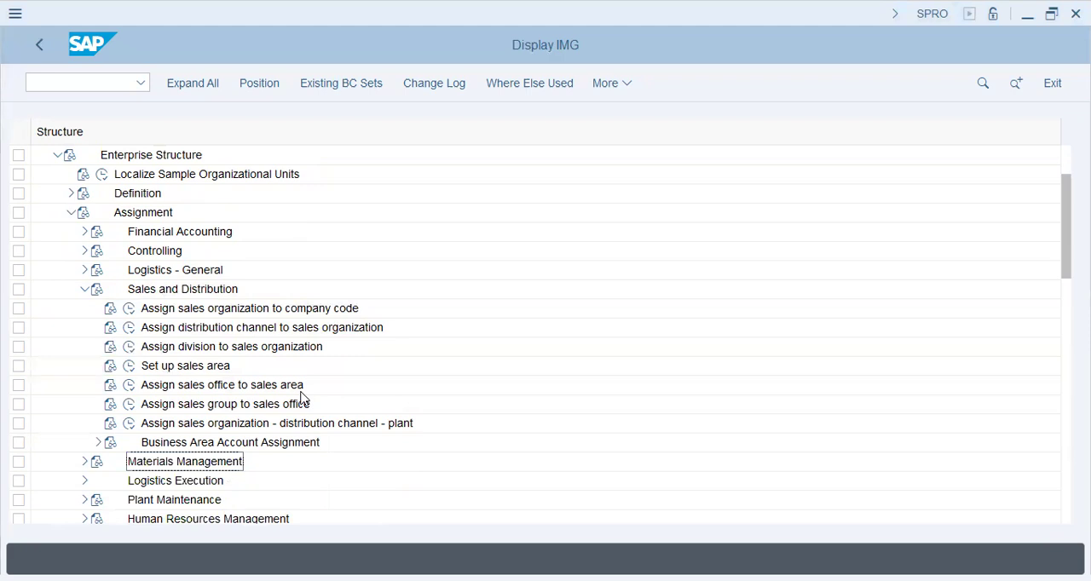
pyautogui.click(209, 424)
pyautogui.press('Up')
pyautogui.press('Up')
pyautogui.press('Up')
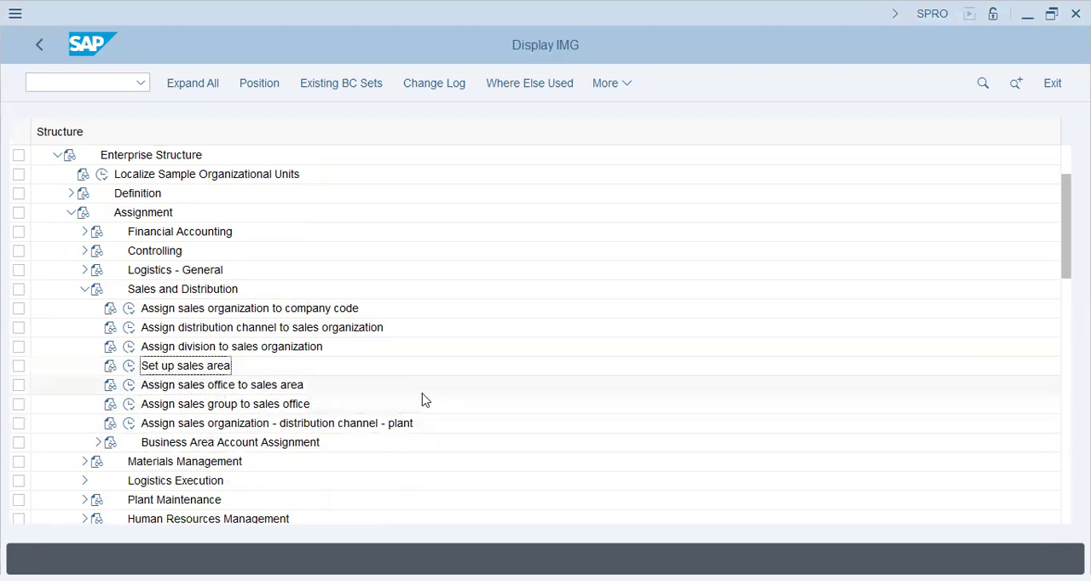